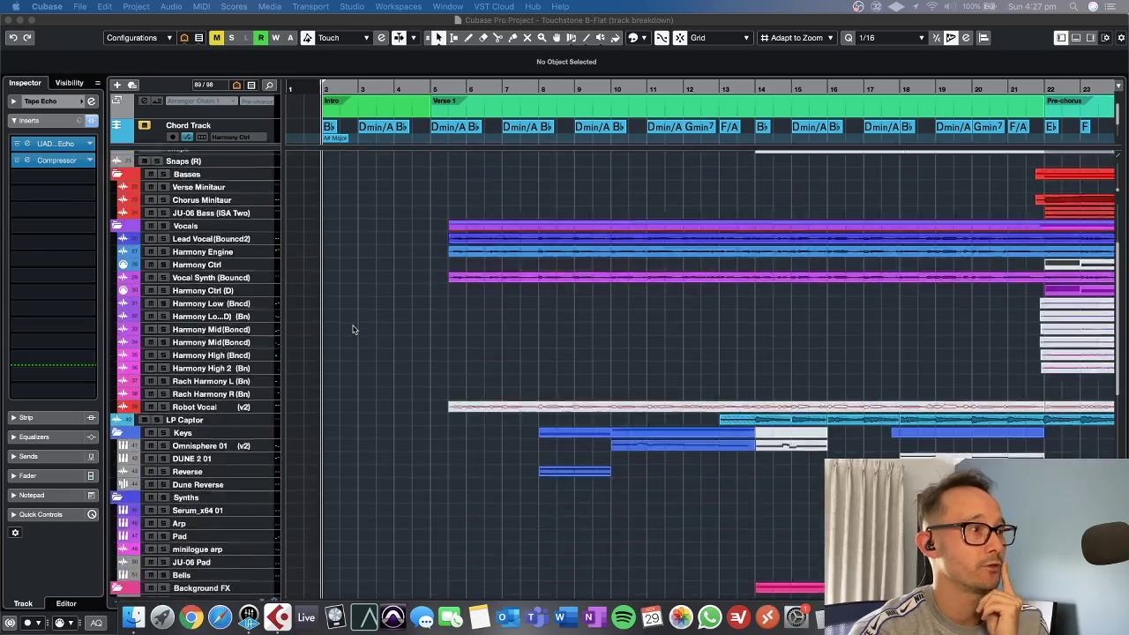
- View the Wurli track's Kontakt instrument with the Scarbee Mark I patch and audition the intro
{"action": "scroll", "coordinate": [353, 329], "scroll_direction": "up", "scroll_amount": 5}
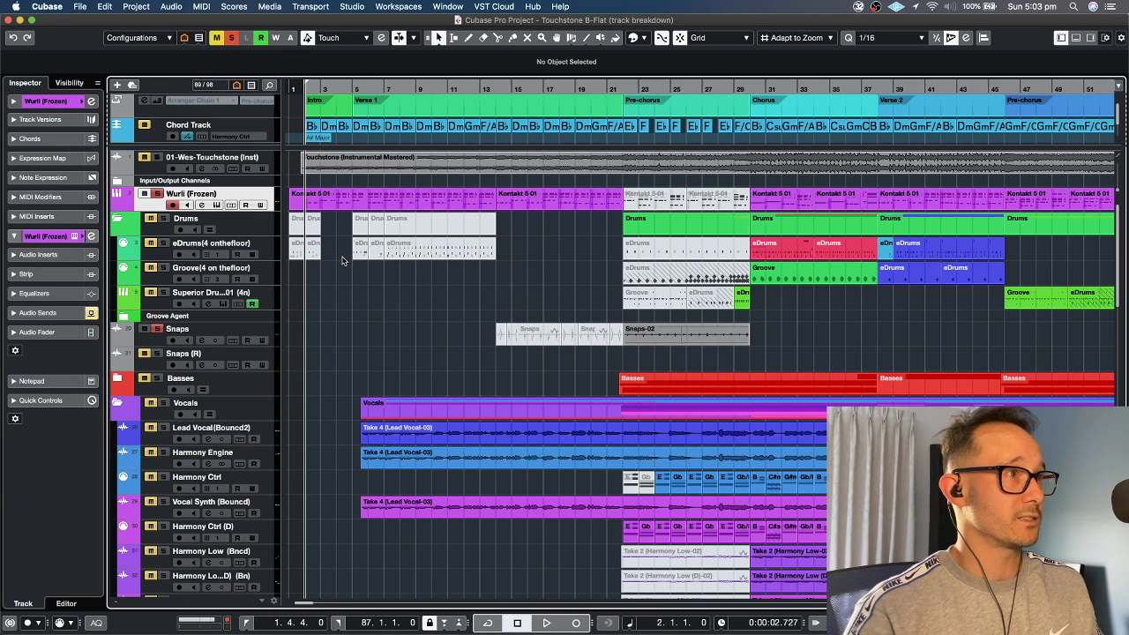
{"action": "left_click", "coordinate": [77, 237]}
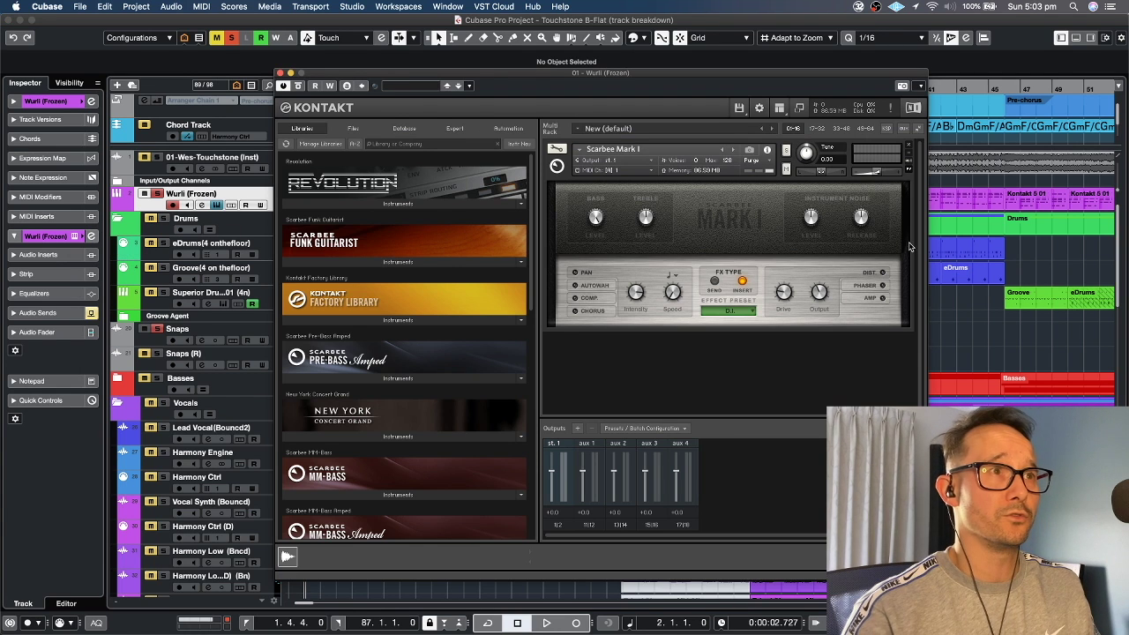
{"action": "left_click", "coordinate": [279, 73]}
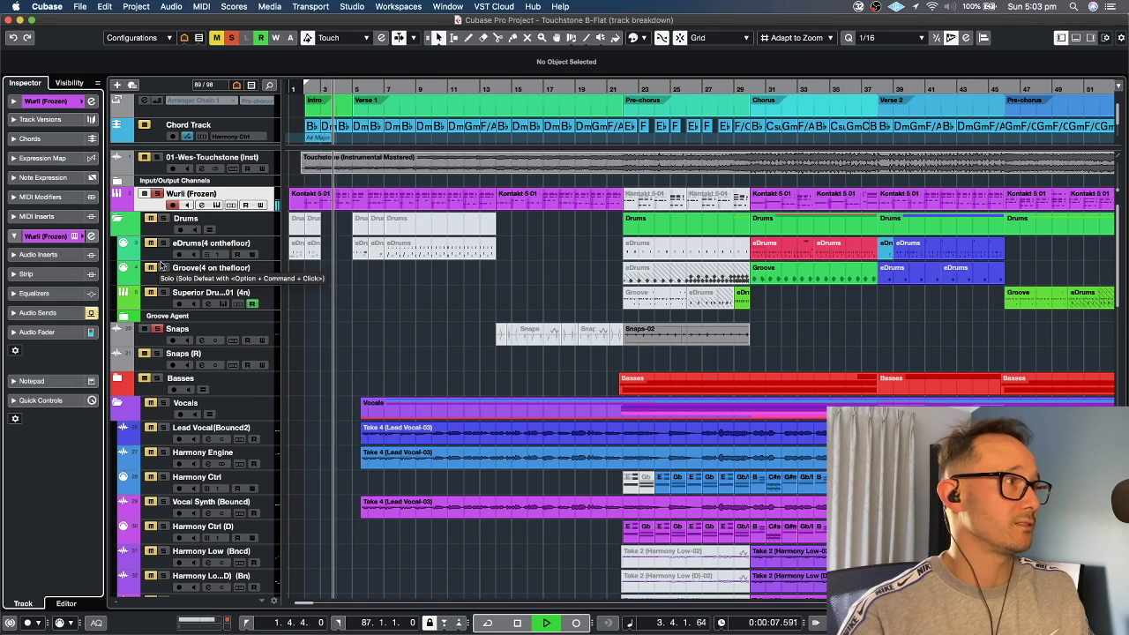
{"action": "key", "text": "space"}
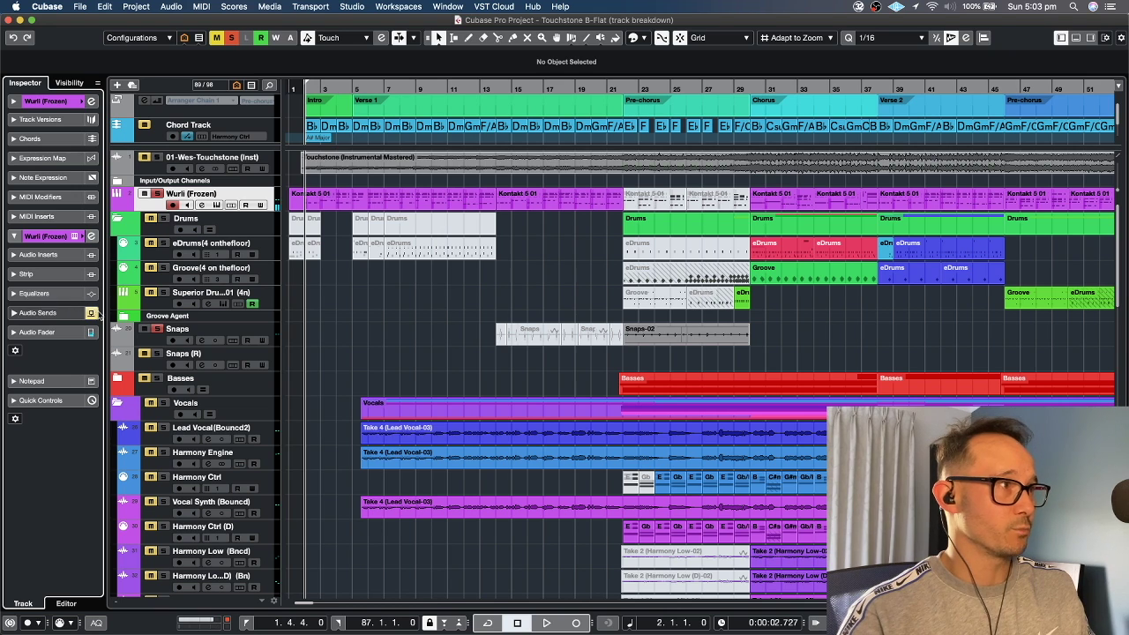
- Enable the Wurli track's audio sends and view the UAD Galaxy Tape Echo effect on the Tape Echo send
{"action": "left_click", "coordinate": [58, 314]}
{"action": "right_click", "coordinate": [53, 345]}
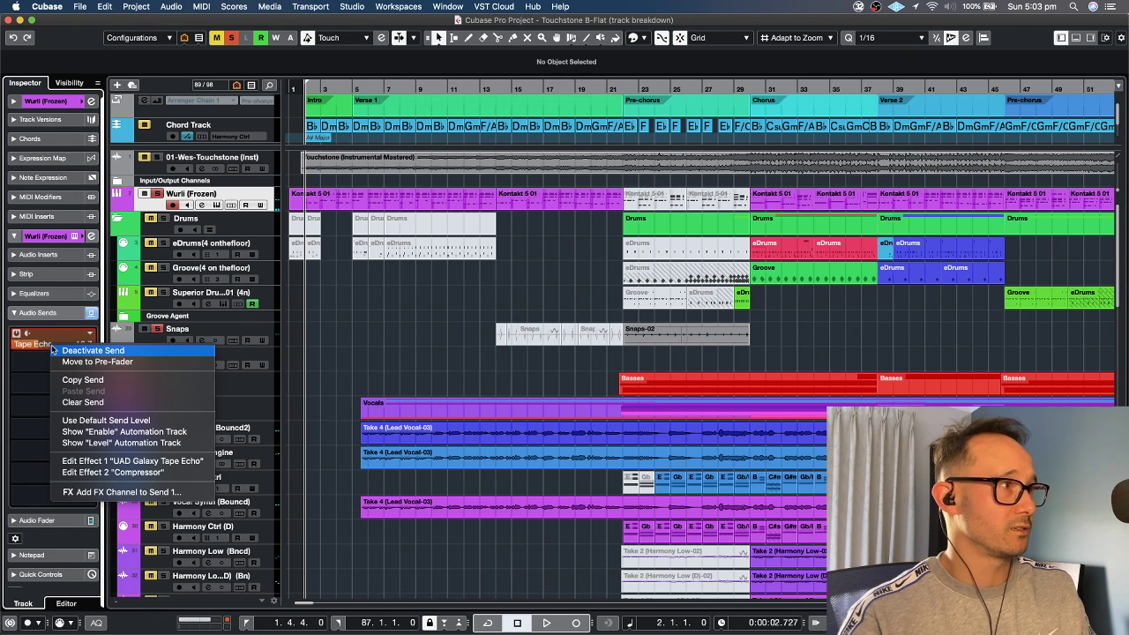
{"action": "left_click", "coordinate": [102, 462]}
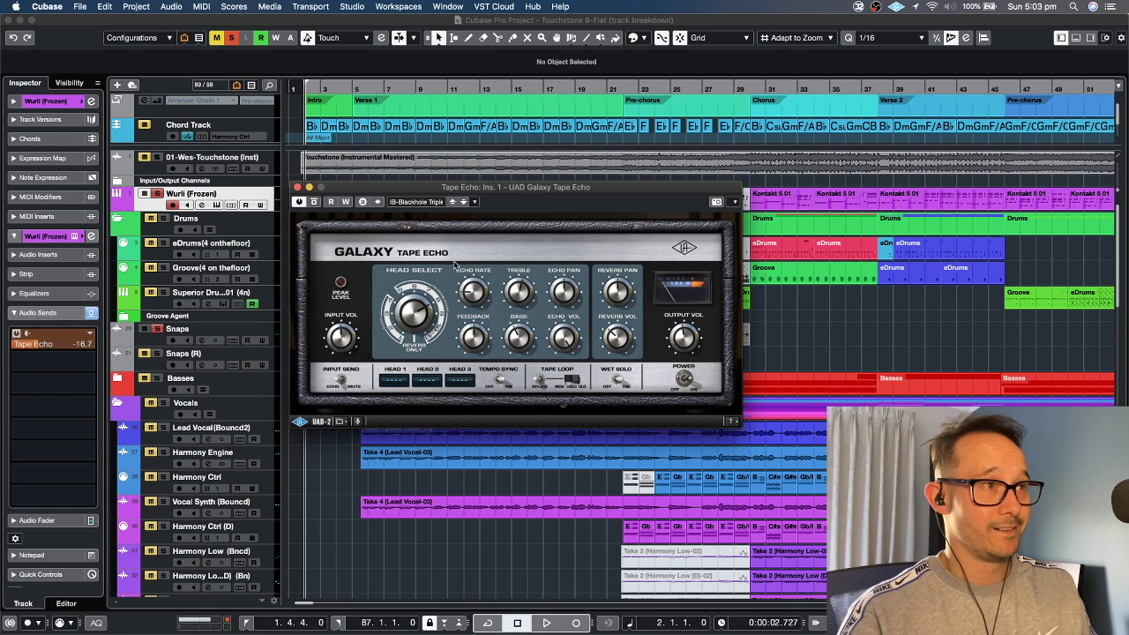
{"action": "left_click", "coordinate": [298, 188]}
- Turn off solo on the Snaps track and play the soloed Wurli part from the intro
{"action": "key", "text": "space"}
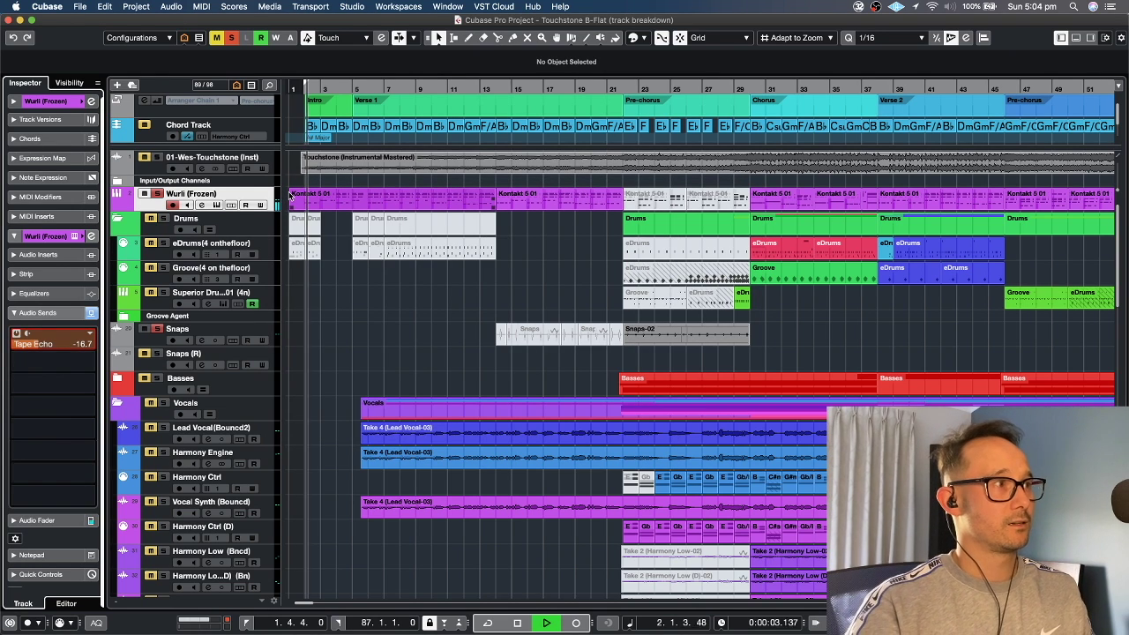
{"action": "key", "text": "space"}
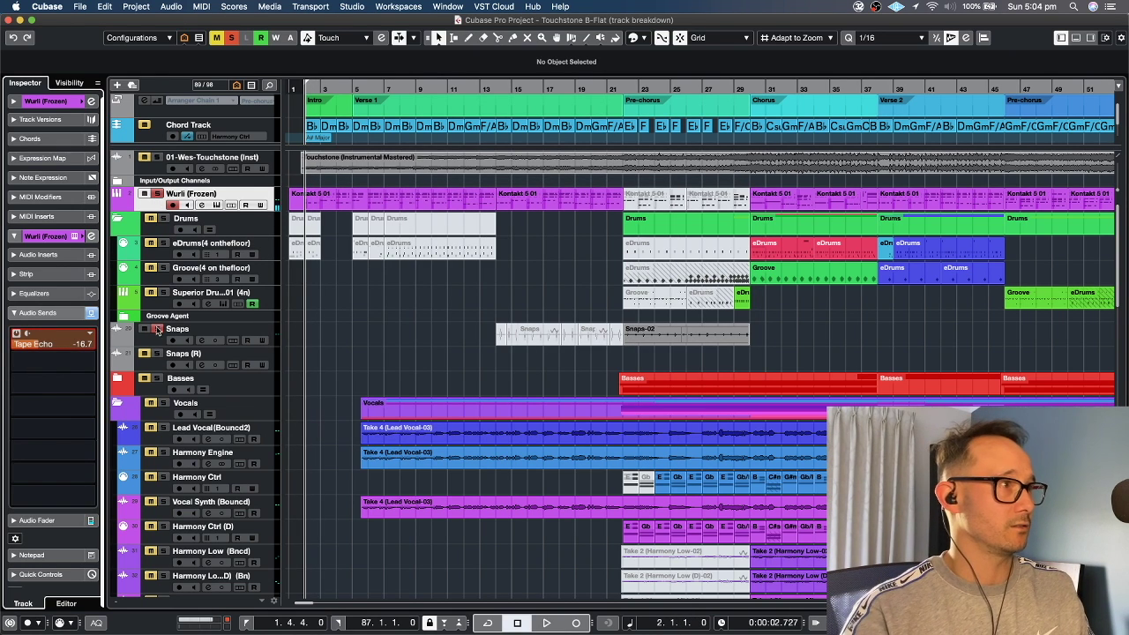
{"action": "left_click", "coordinate": [157, 194]}
{"action": "key", "text": "space"}
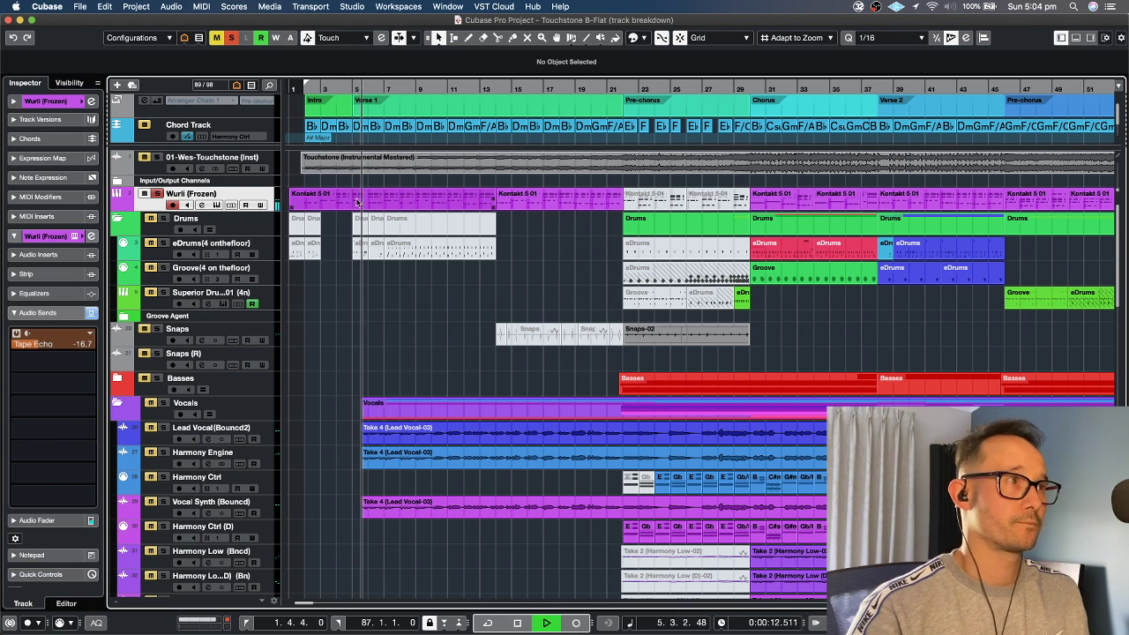
- Solo the LP Captor track alongside the Wurli and play the second half of Verse 1
{"action": "scroll", "coordinate": [357, 371], "scroll_direction": "down", "scroll_amount": 10}
{"action": "scroll", "coordinate": [360, 379], "scroll_direction": "down", "scroll_amount": 1}
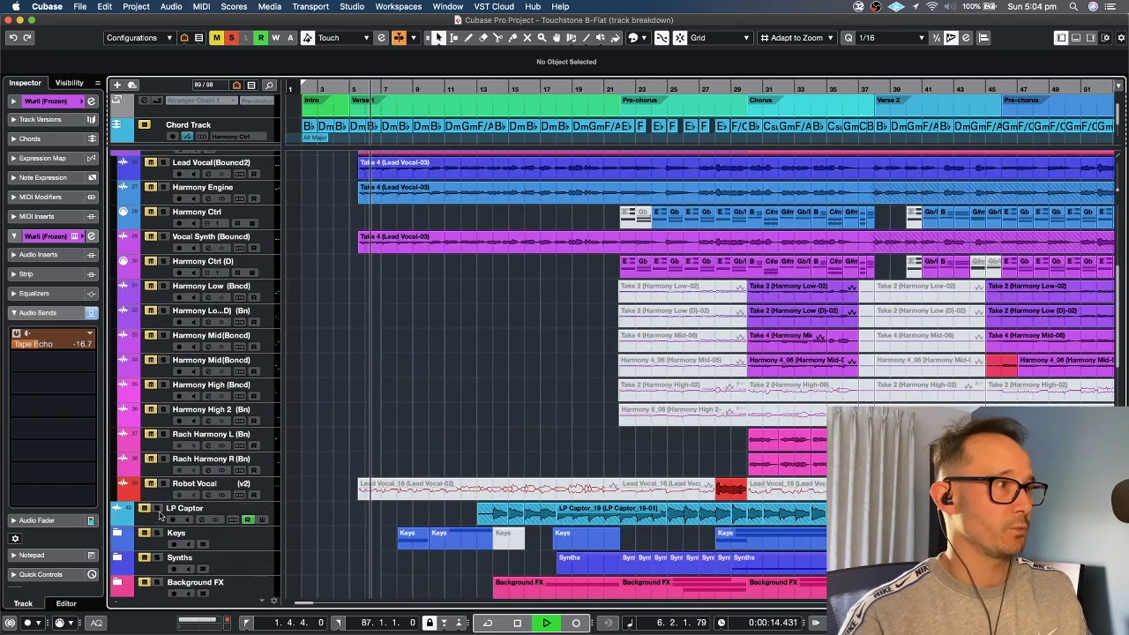
{"action": "left_click", "coordinate": [157, 509]}
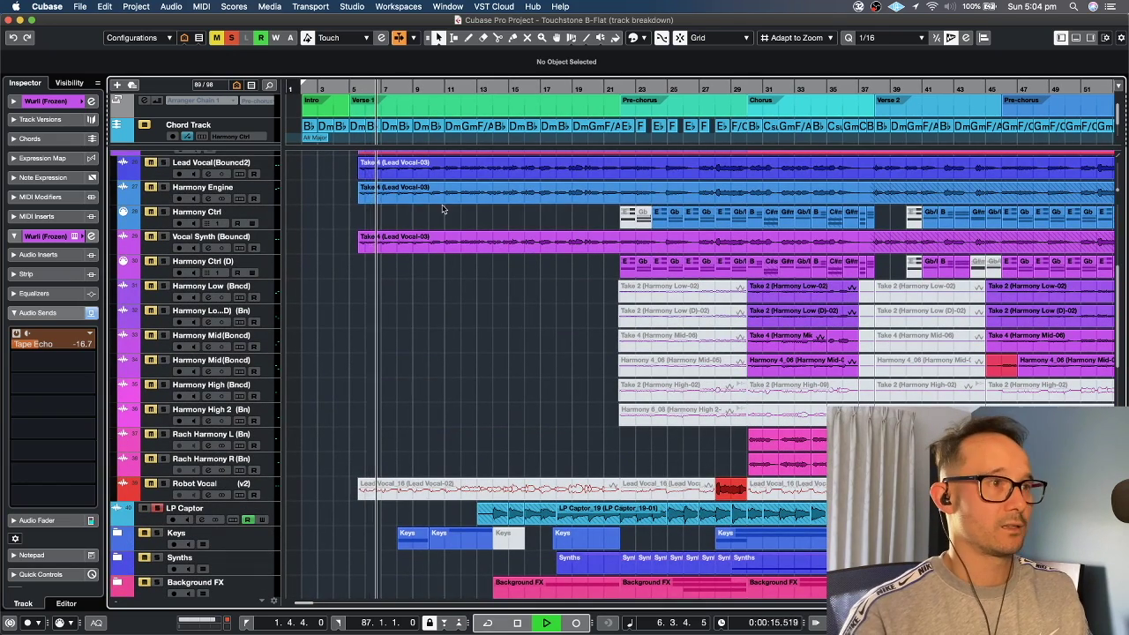
{"action": "left_click", "coordinate": [497, 88]}
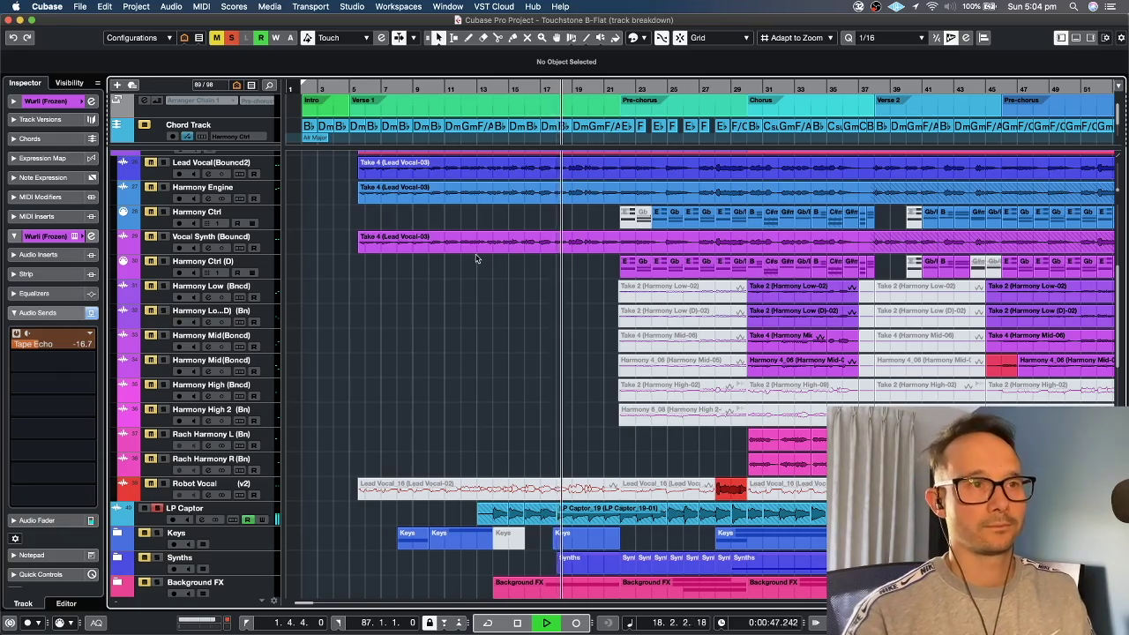
{"action": "key", "text": "space"}
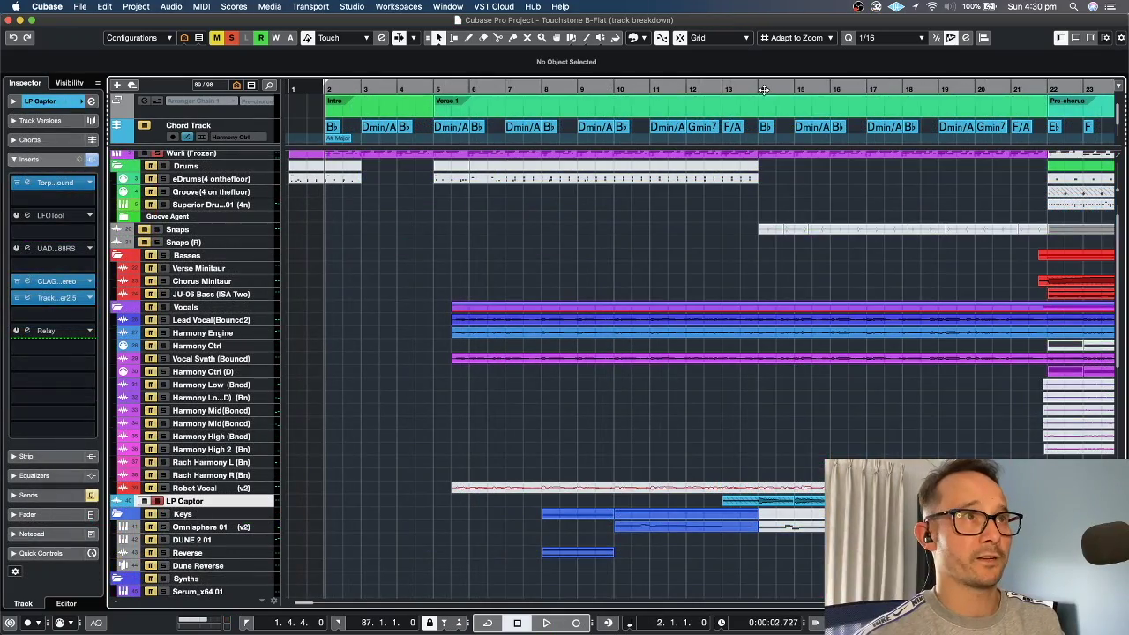
- Turn off solo on the Wurli track and play the soloed LP Captor track from bar 14 into the pre-chorus
{"action": "left_click", "coordinate": [764, 89]}
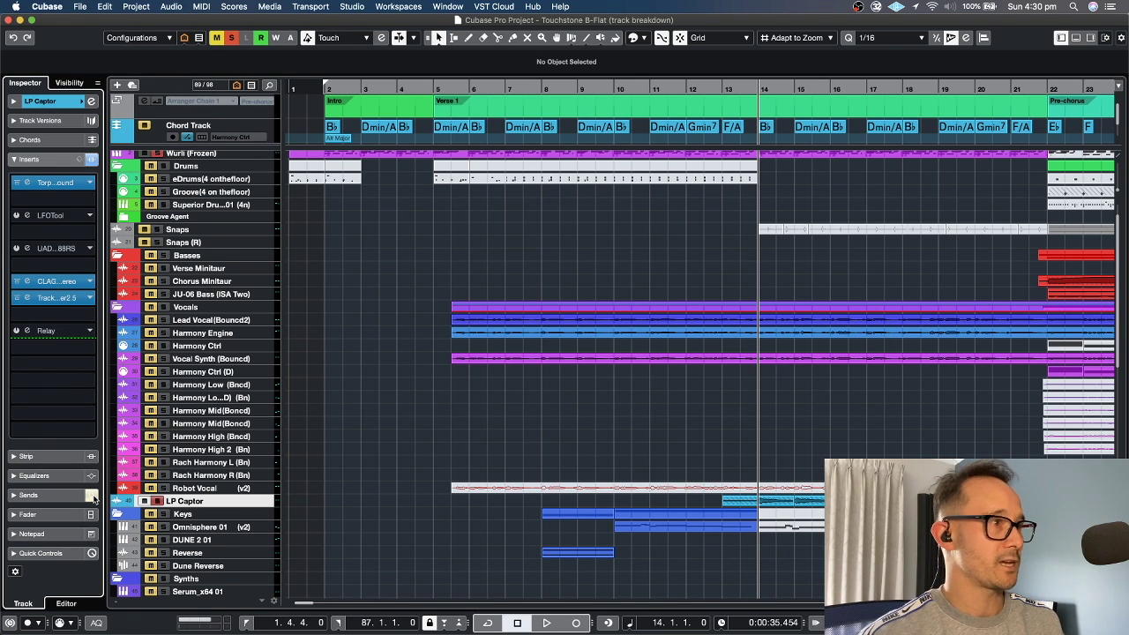
{"action": "left_click", "coordinate": [146, 155]}
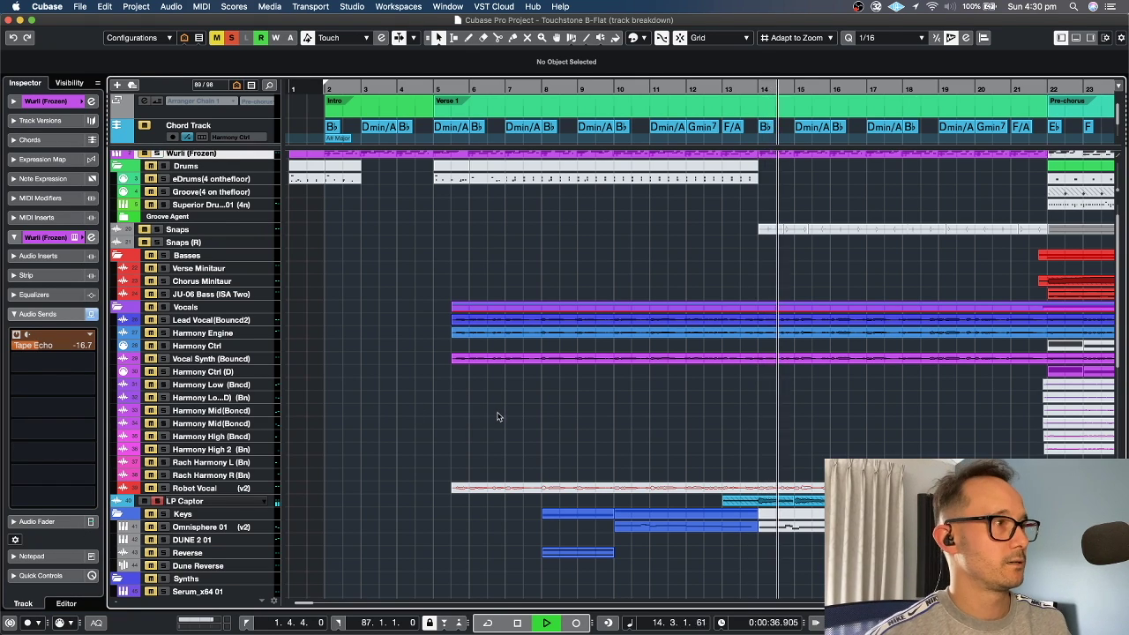
{"action": "scroll", "coordinate": [497, 417], "scroll_direction": "down", "scroll_amount": 1}
{"action": "scroll", "coordinate": [496, 416], "scroll_direction": "down", "scroll_amount": 1}
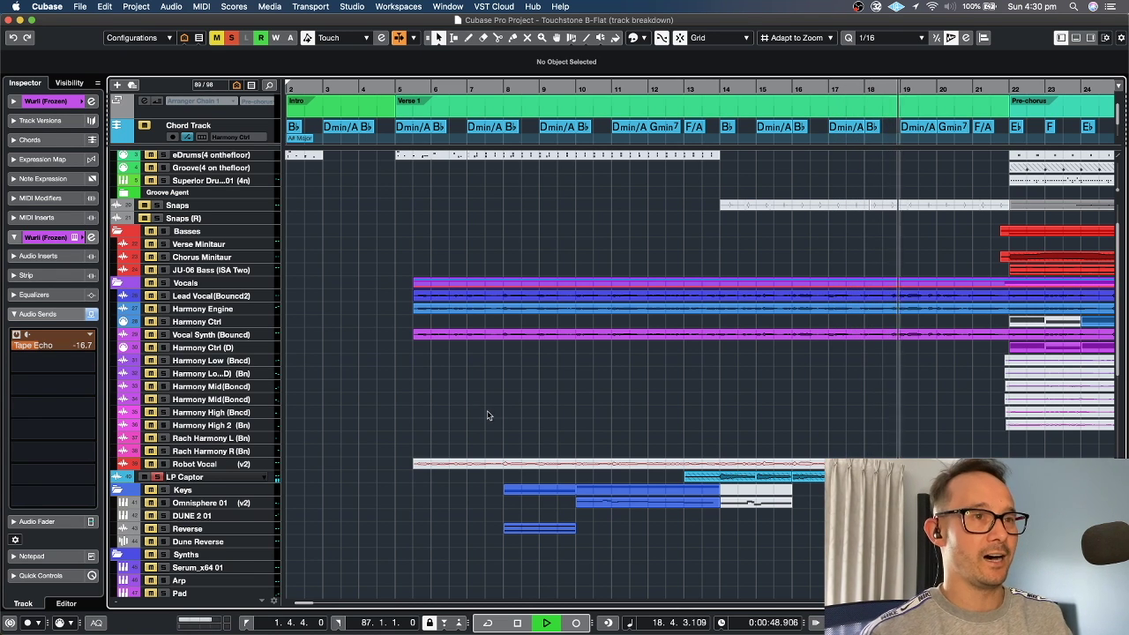
{"action": "scroll", "coordinate": [487, 415], "scroll_direction": "right", "scroll_amount": 2}
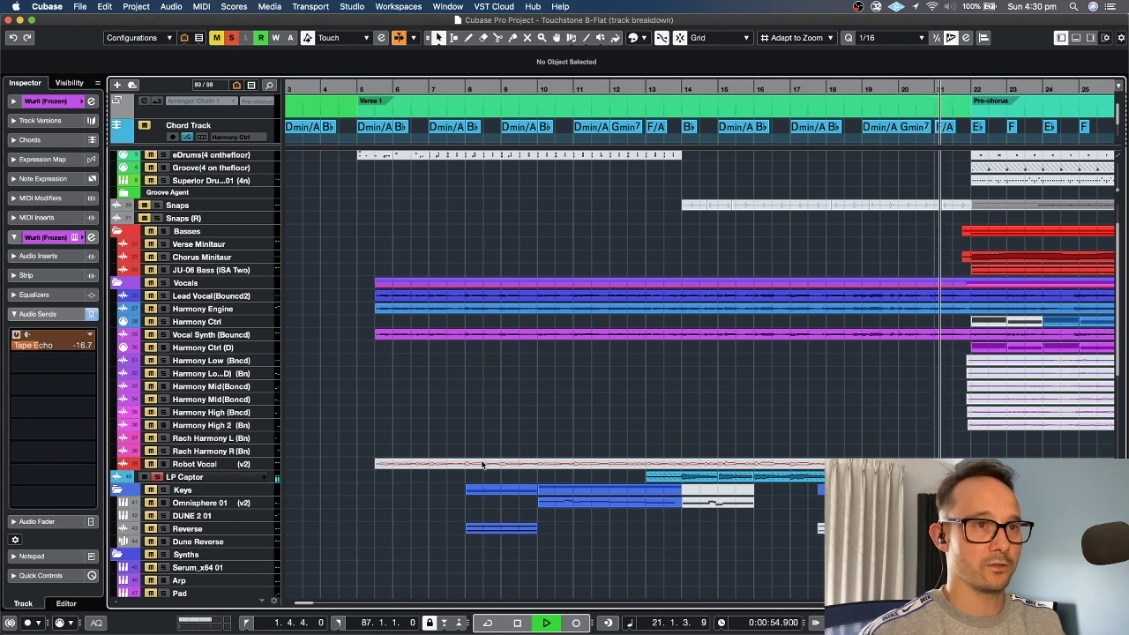
{"action": "scroll", "coordinate": [481, 464], "scroll_direction": "right", "scroll_amount": 1}
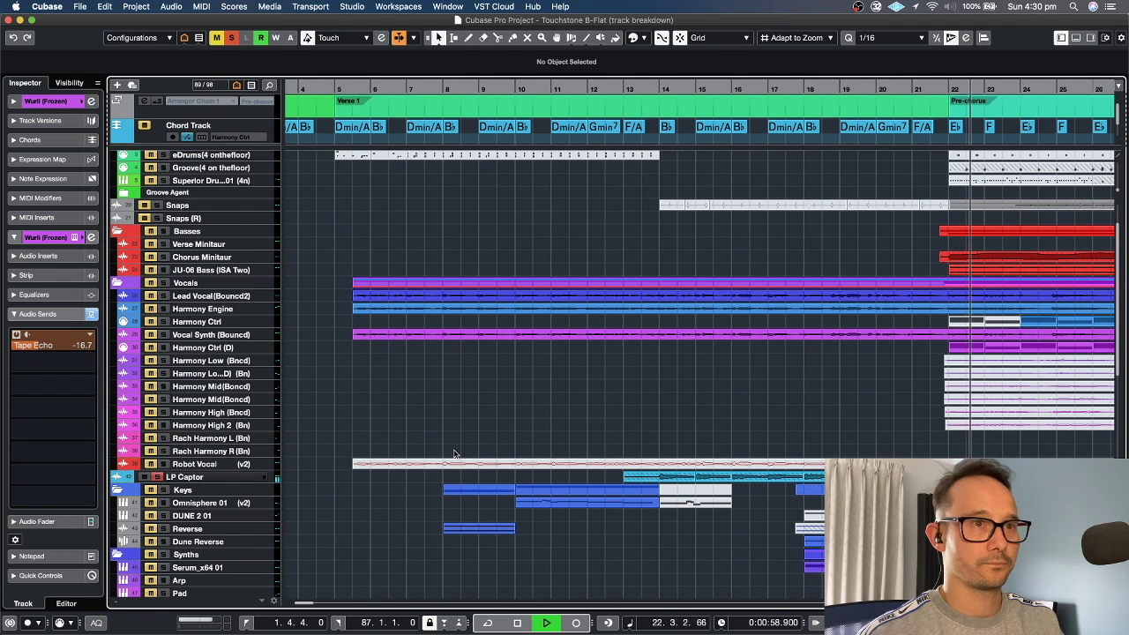
{"action": "key", "text": "space"}
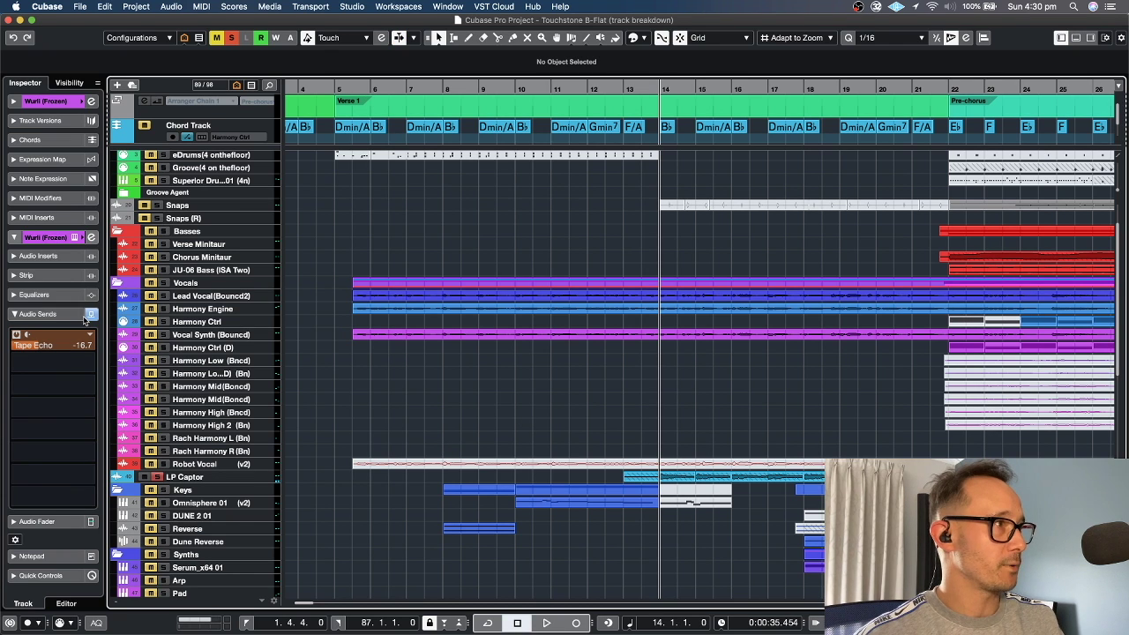
- Enable the sends on the LP Captor track and play it again from bar 14
{"action": "left_click", "coordinate": [222, 480]}
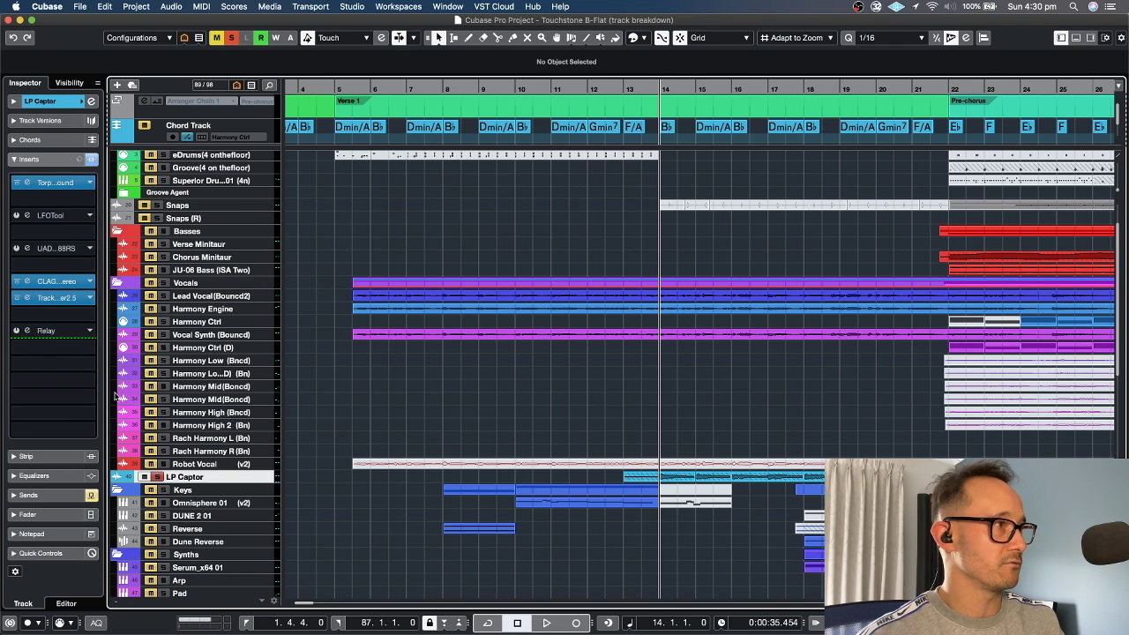
{"action": "left_click", "coordinate": [88, 497]}
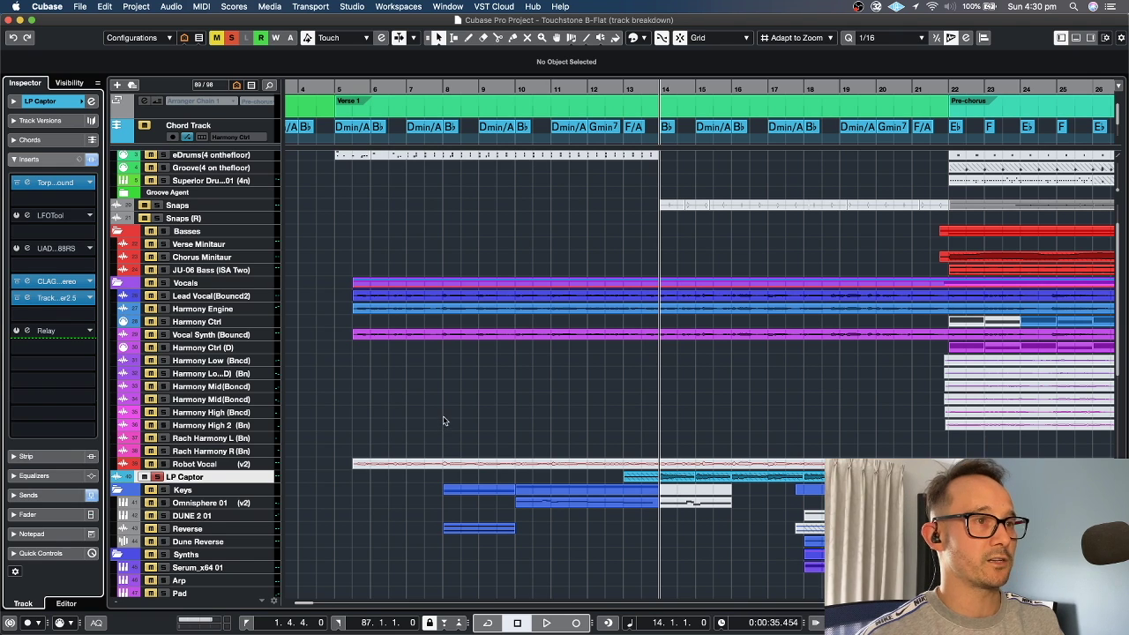
{"action": "key", "text": "space"}
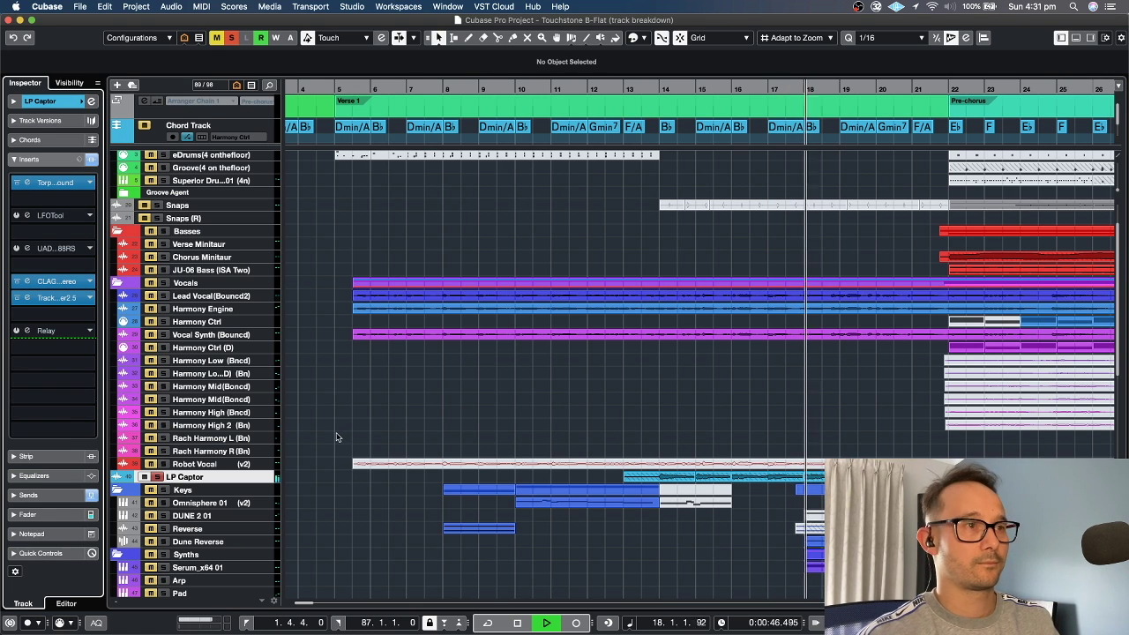
{"action": "key", "text": "space"}
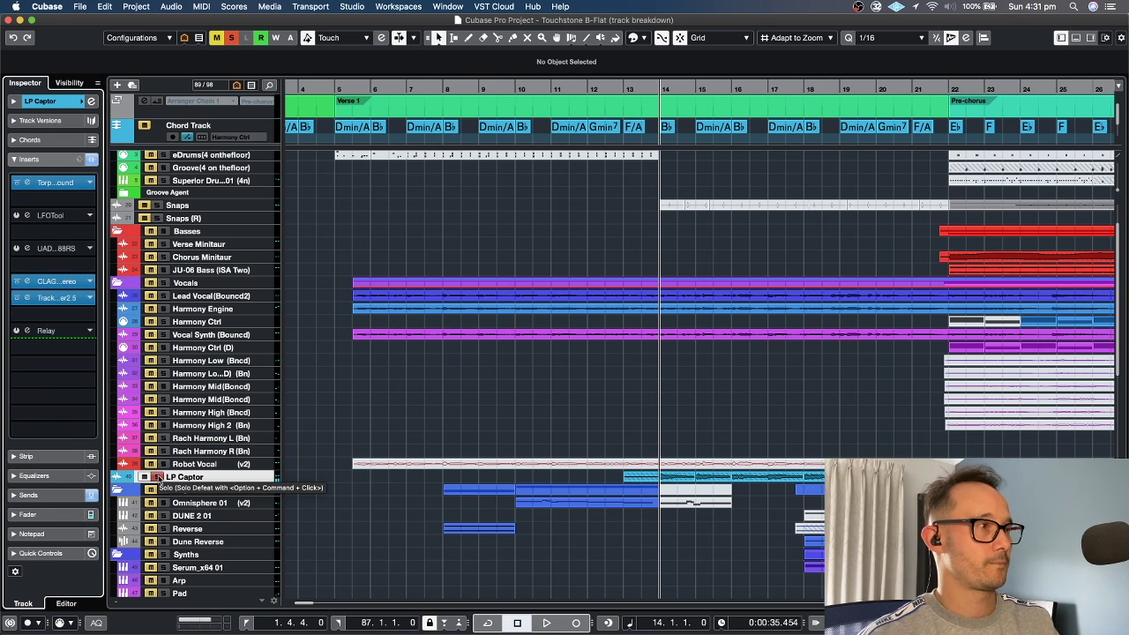
- Enlarge the track heights and audition the LP Captor and Omnisphere 01 tracks soloed together in Verse 1
{"action": "key", "text": "shift+h"}
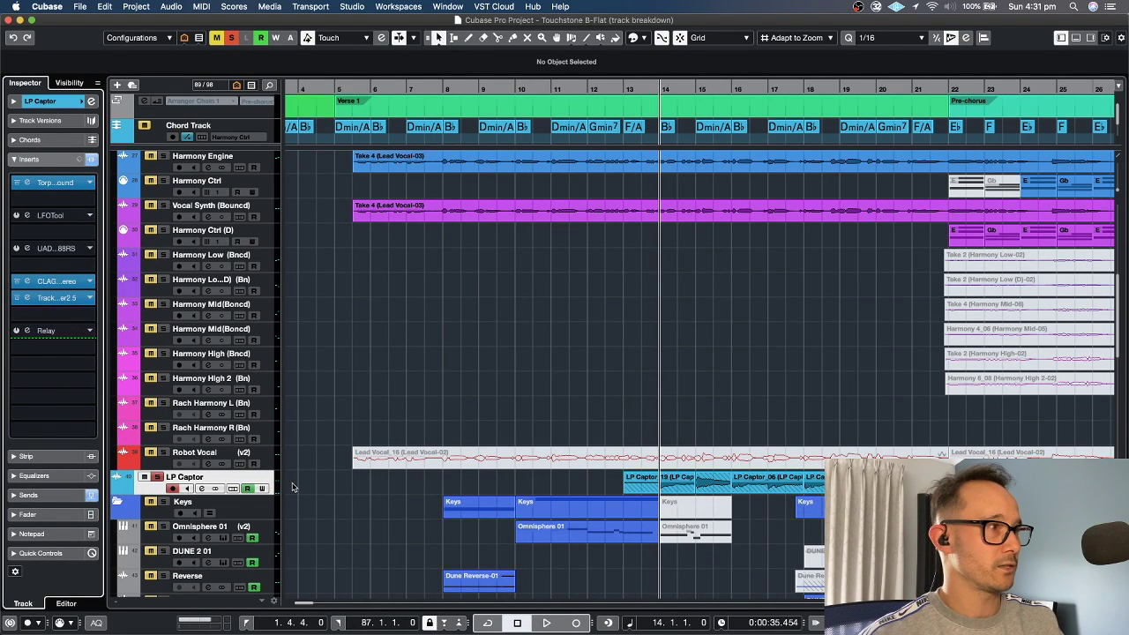
{"action": "scroll", "coordinate": [491, 374], "scroll_direction": "down", "scroll_amount": 1}
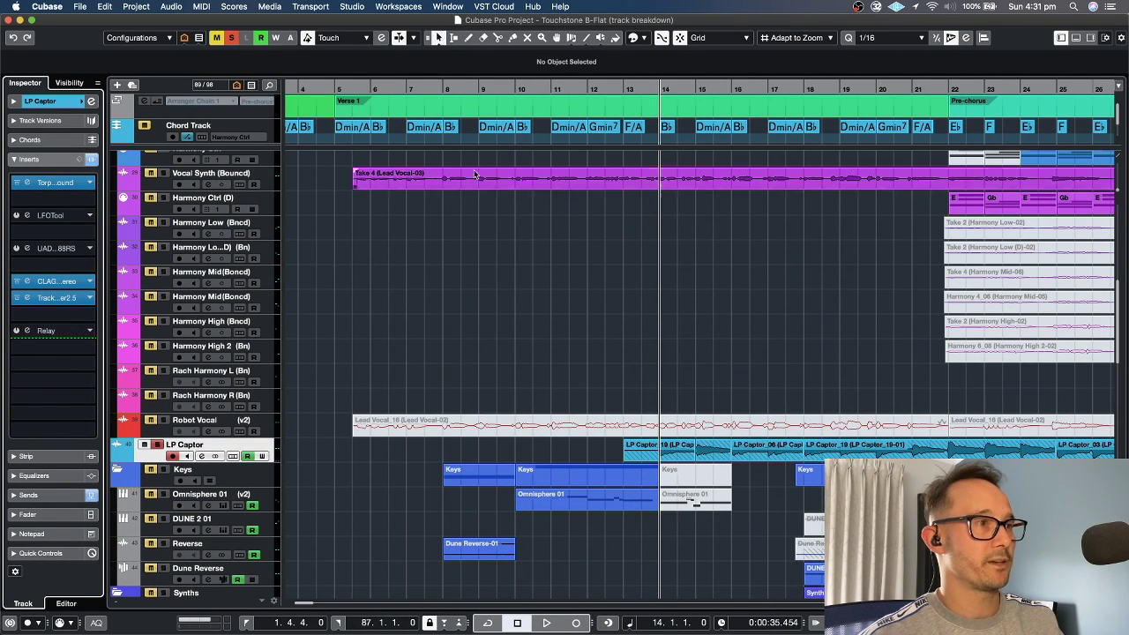
{"action": "left_click", "coordinate": [446, 89]}
{"action": "scroll", "coordinate": [504, 295], "scroll_direction": "down", "scroll_amount": 3}
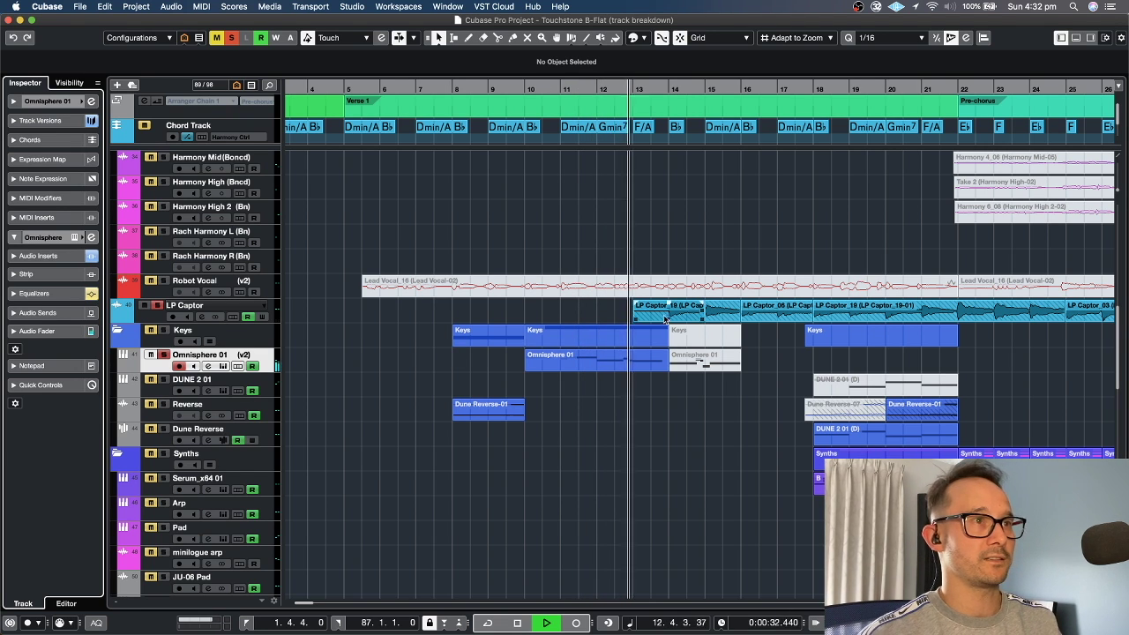
{"action": "left_click", "coordinate": [617, 428]}
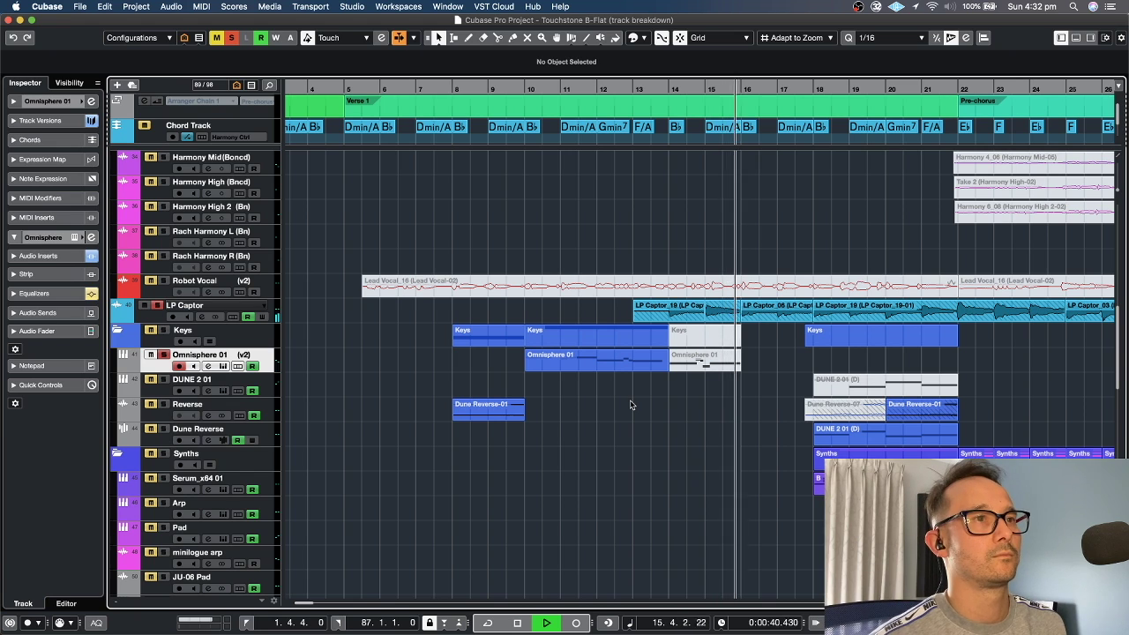
{"action": "key", "text": "space"}
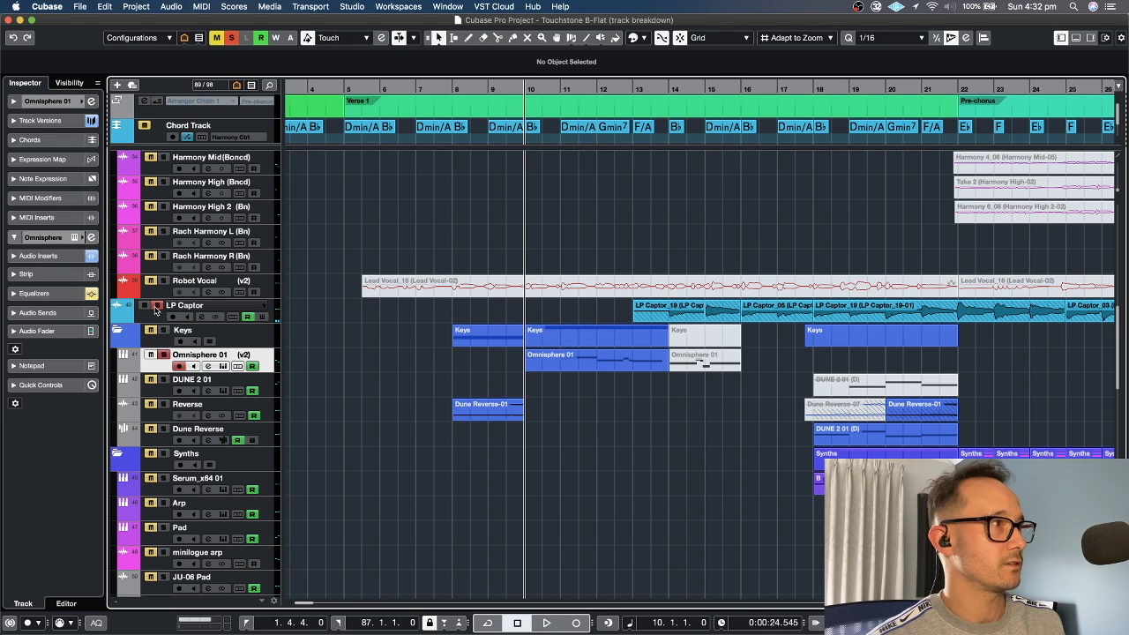
- Turn off solo on all tracks and unmute the Wurli track
{"action": "scroll", "coordinate": [348, 265], "scroll_direction": "up", "scroll_amount": 15}
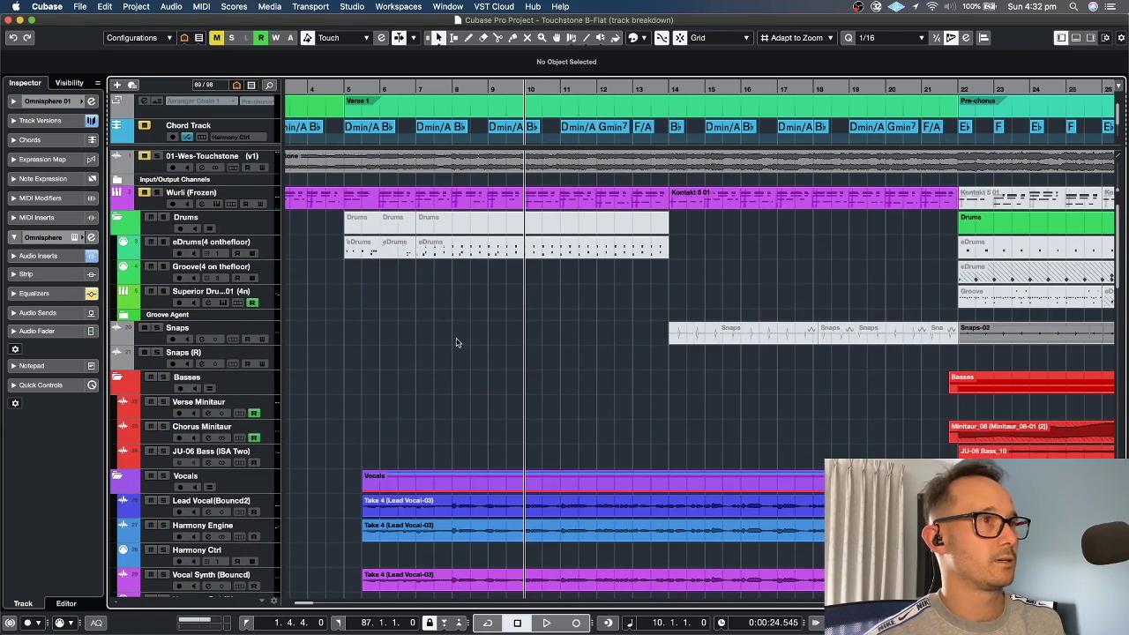
{"action": "scroll", "coordinate": [456, 342], "scroll_direction": "down", "scroll_amount": 1}
{"action": "scroll", "coordinate": [499, 383], "scroll_direction": "down", "scroll_amount": 3}
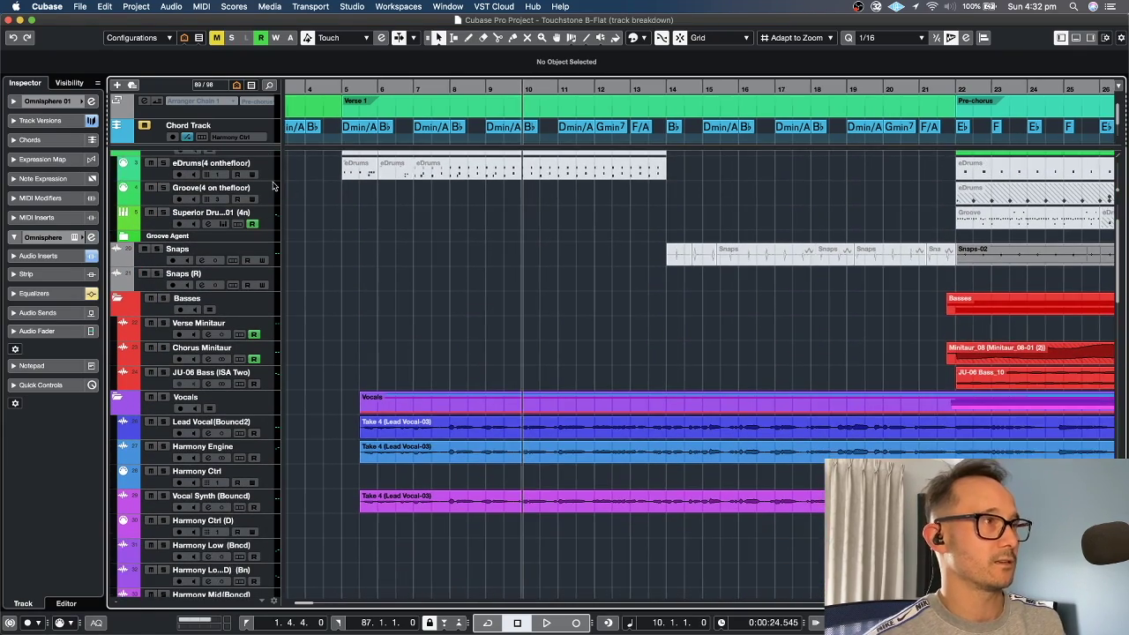
- Play the unsoloed mix with the lead vocal from the middle of bar 5 in Verse 1
{"action": "double_click", "coordinate": [345, 90]}
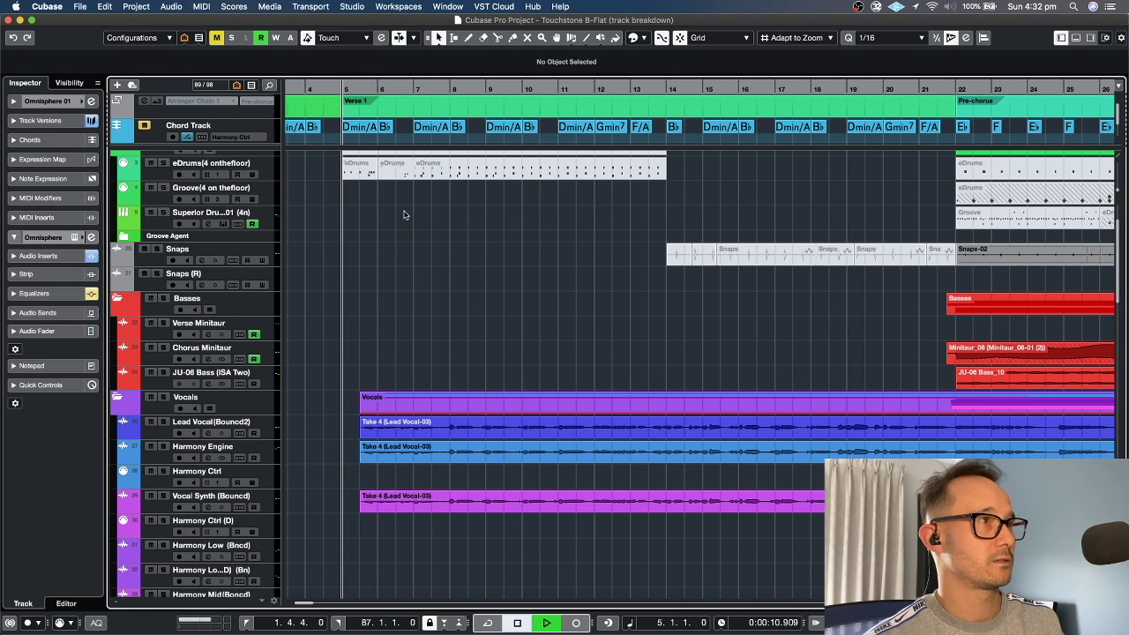
{"action": "key", "text": "space"}
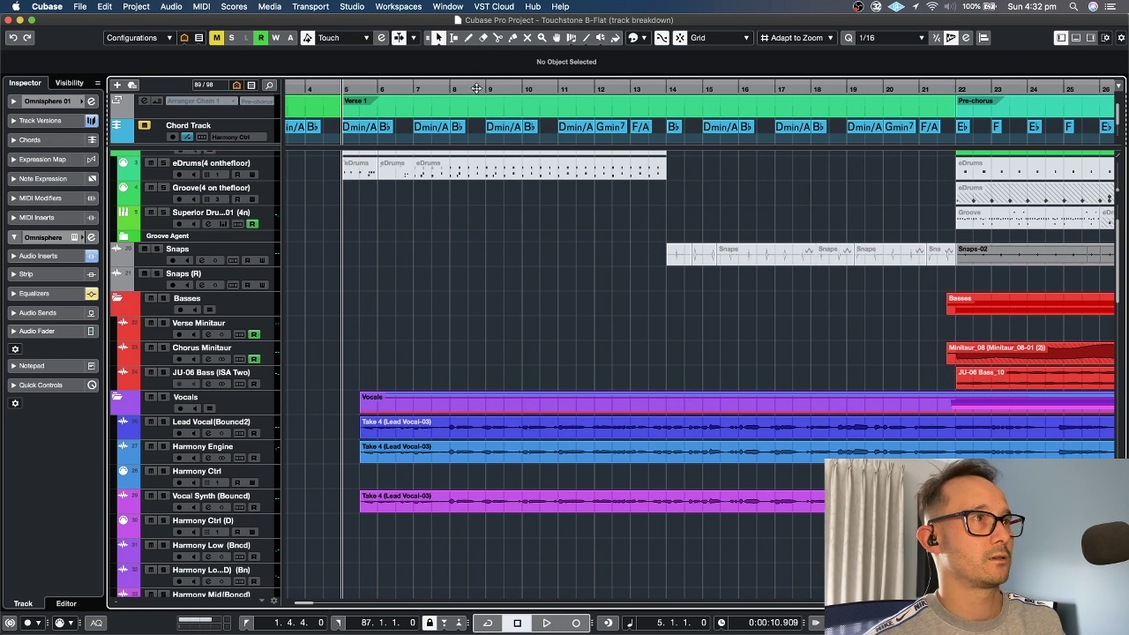
{"action": "left_click", "coordinate": [360, 92]}
{"action": "key", "text": "space"}
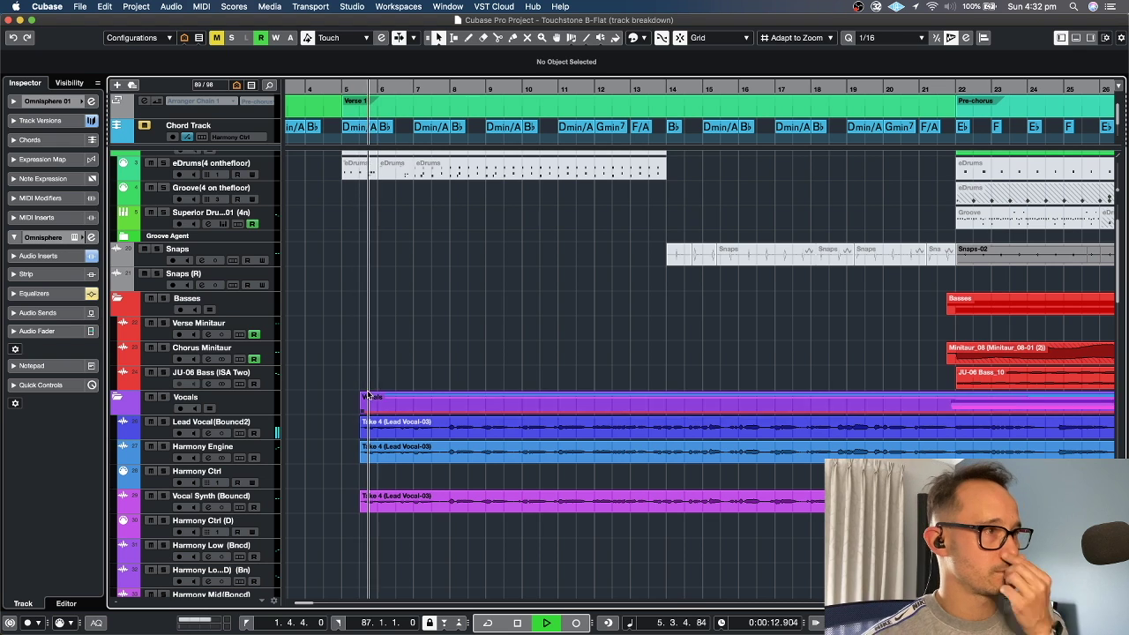
{"action": "scroll", "coordinate": [368, 394], "scroll_direction": "down", "scroll_amount": 2}
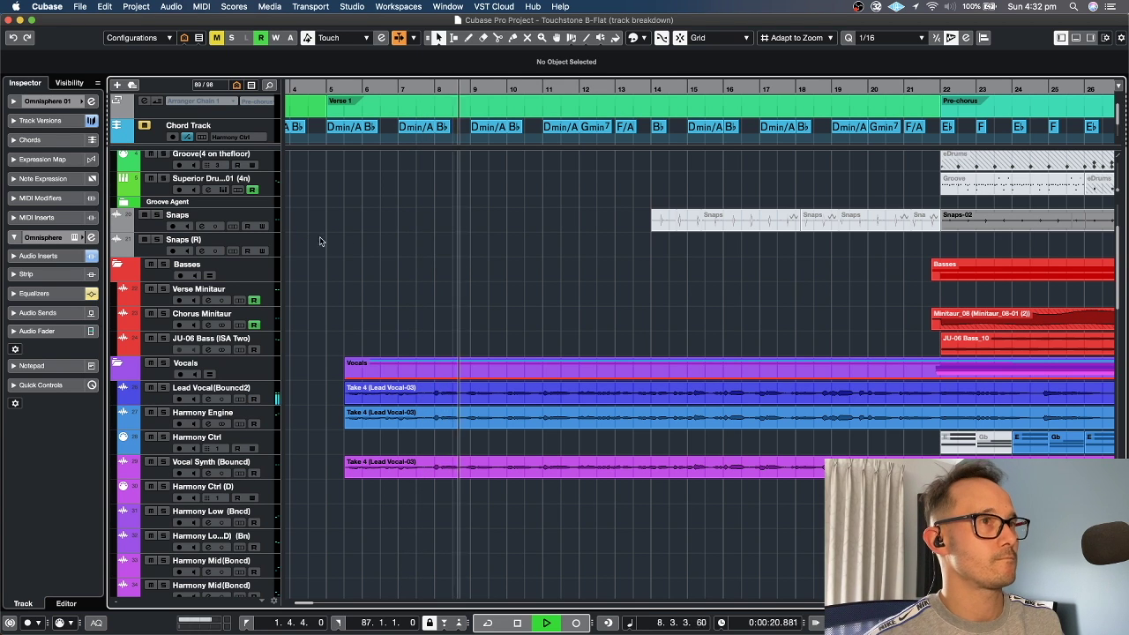
{"action": "scroll", "coordinate": [320, 242], "scroll_direction": "up", "scroll_amount": 6}
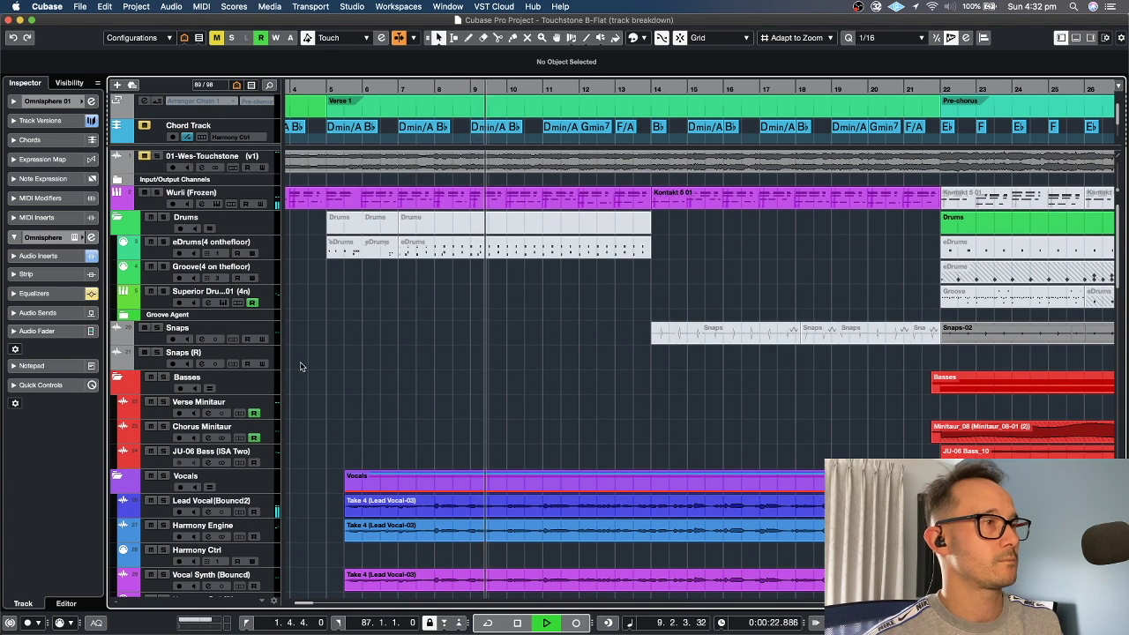
- Solo the Reverse track and play its Dune Reverse-01 event from bar 8 in Verse 1
{"action": "scroll", "coordinate": [300, 371], "scroll_direction": "down", "scroll_amount": 12}
{"action": "key", "text": "space"}
{"action": "left_click", "coordinate": [393, 85]}
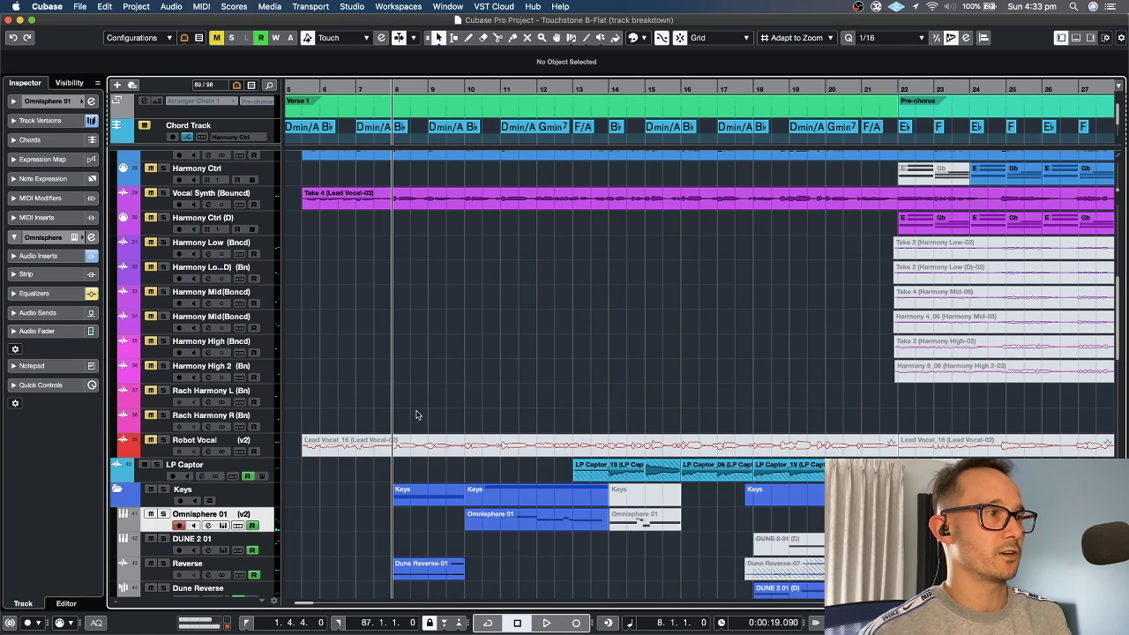
{"action": "scroll", "coordinate": [214, 481], "scroll_direction": "down", "scroll_amount": 3}
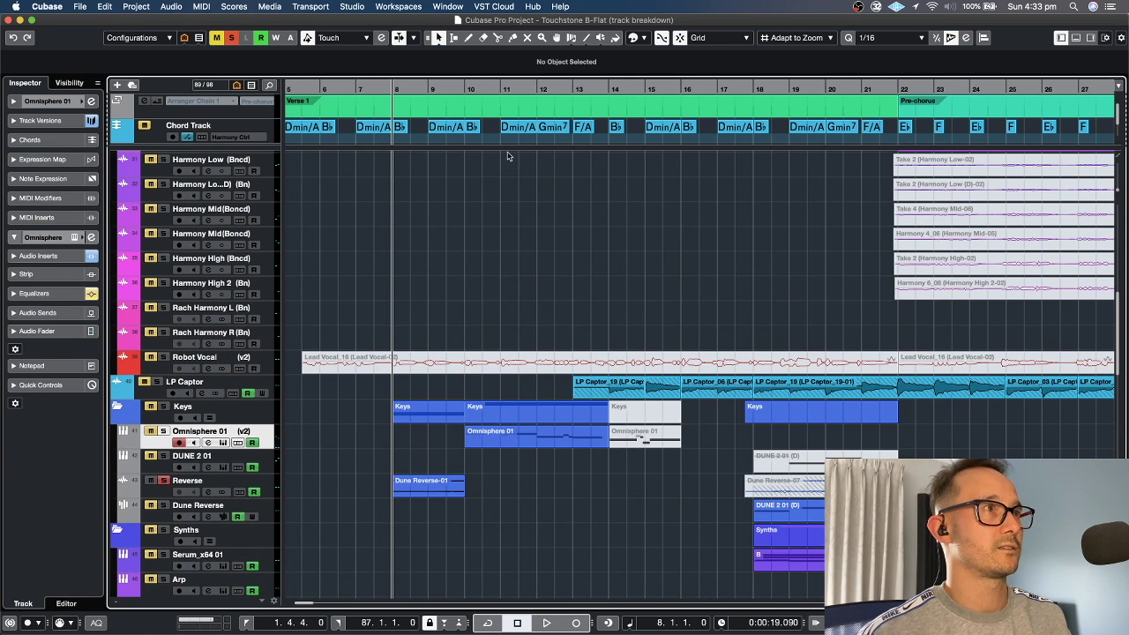
{"action": "key", "text": "space"}
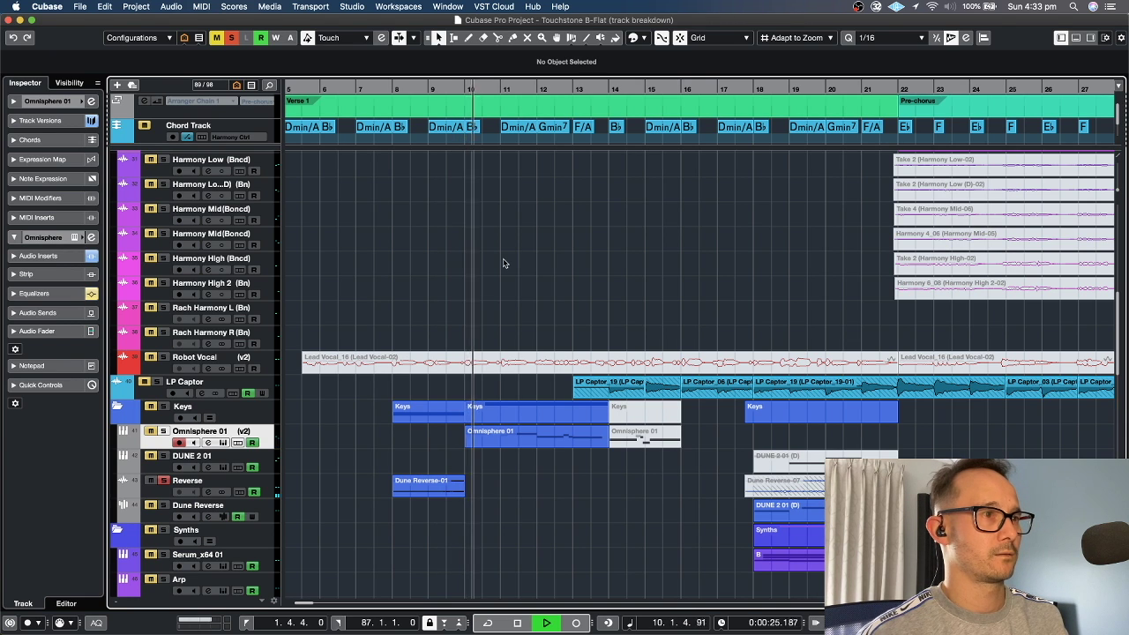
{"action": "key", "text": "space"}
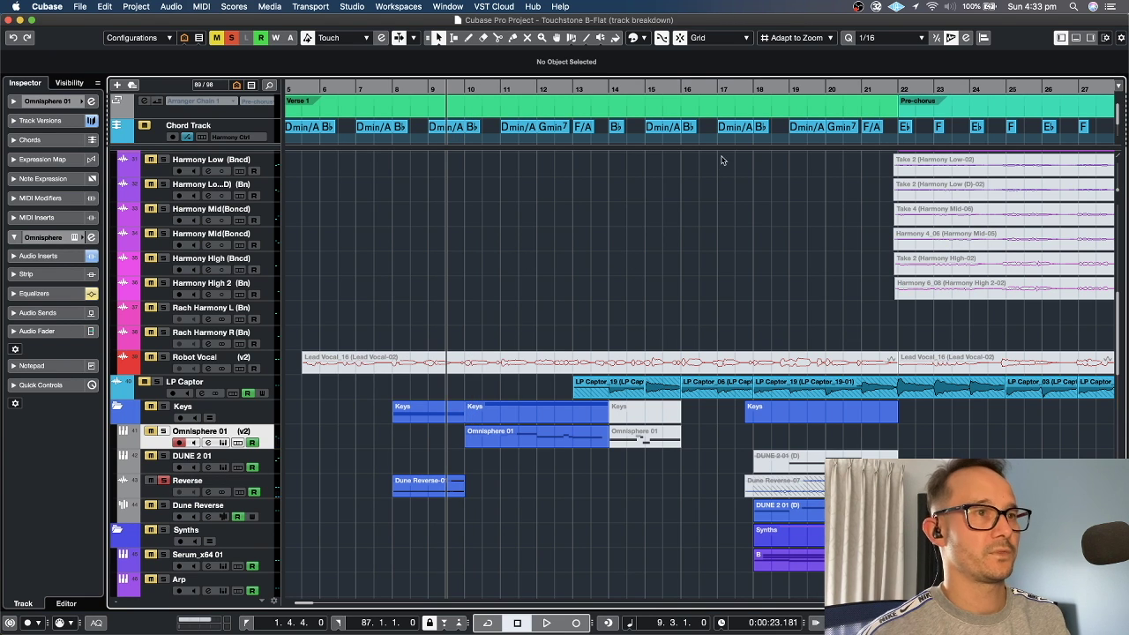
- Play from the middle of bar 17 with the whole Keys folder soloed
{"action": "left_click", "coordinate": [736, 99]}
{"action": "key", "text": "space"}
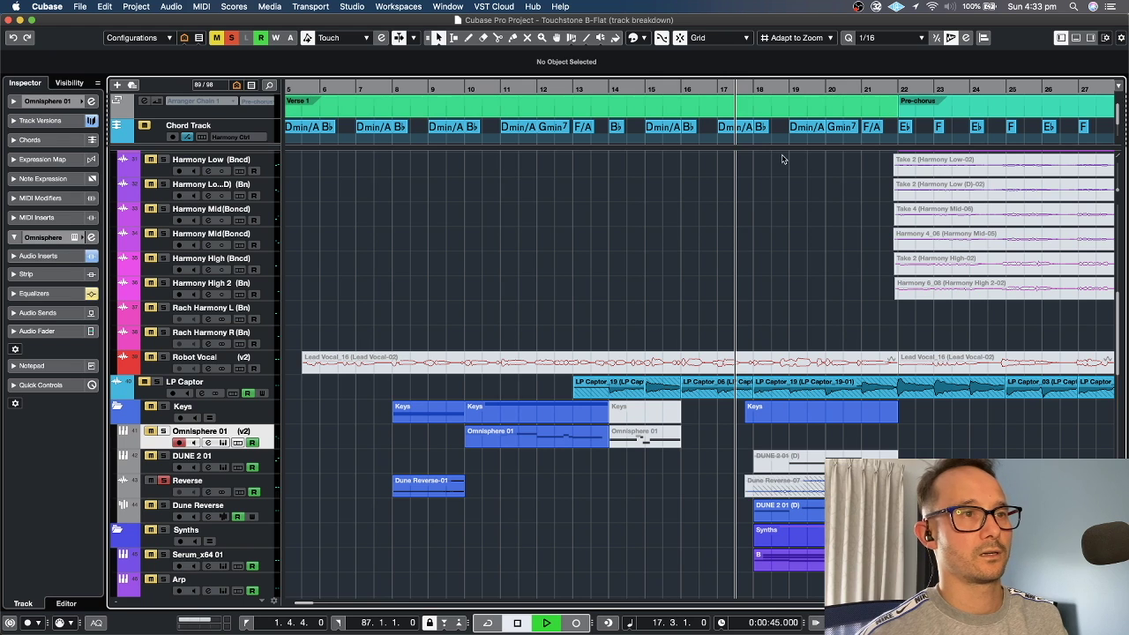
{"action": "left_click", "coordinate": [162, 407]}
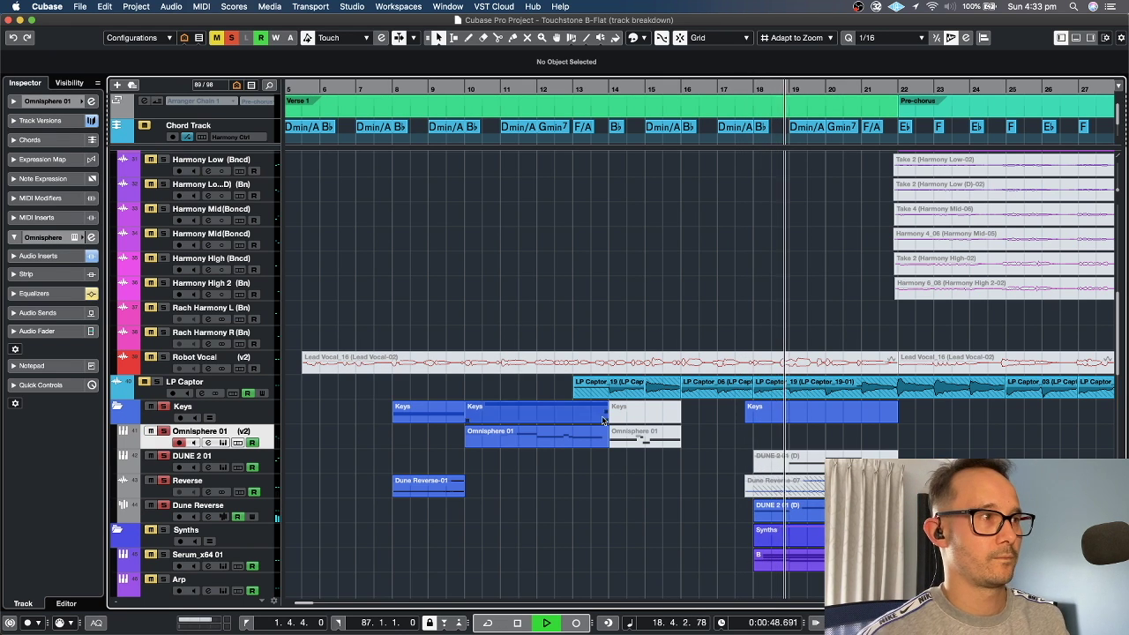
{"action": "key", "text": "f"}
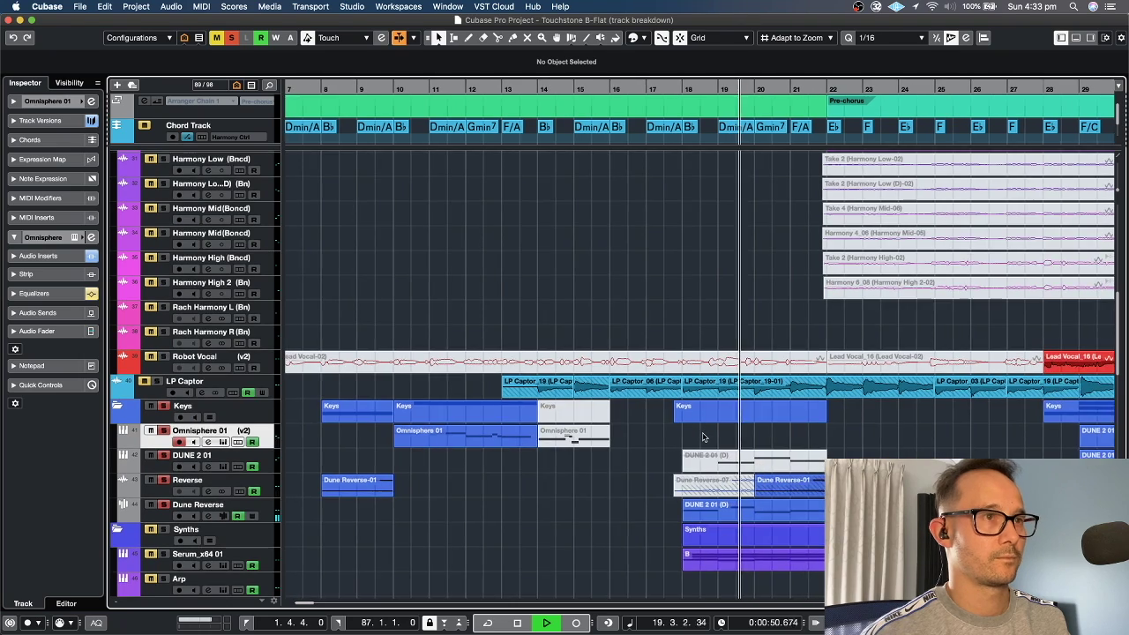
{"action": "scroll", "coordinate": [703, 437], "scroll_direction": "down", "scroll_amount": 3}
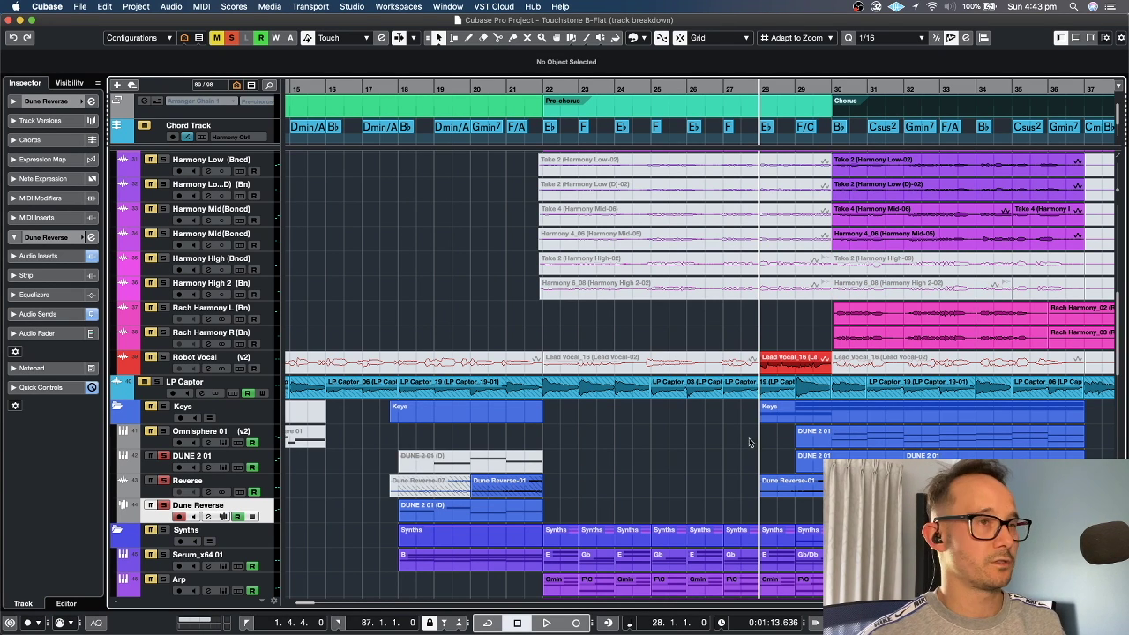
- Audition the soloed DUNE 2 01, Reverse and Dune Reverse tracks from bar 30 in the Chorus, and return the cursor to bar 29
{"action": "left_click", "coordinate": [829, 89]}
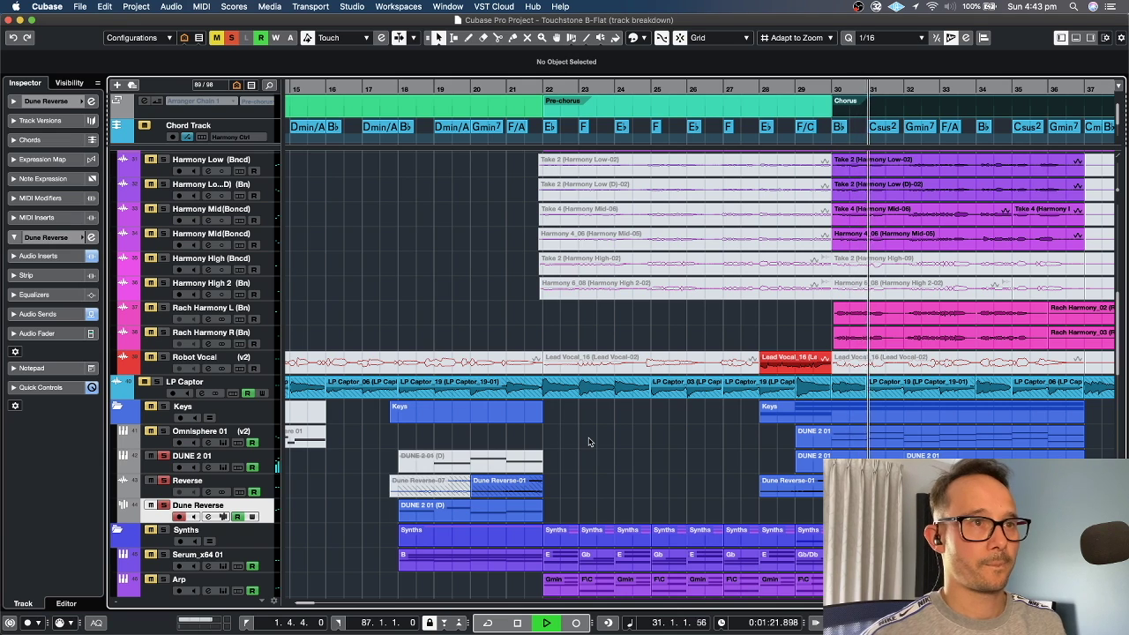
{"action": "key", "text": "space"}
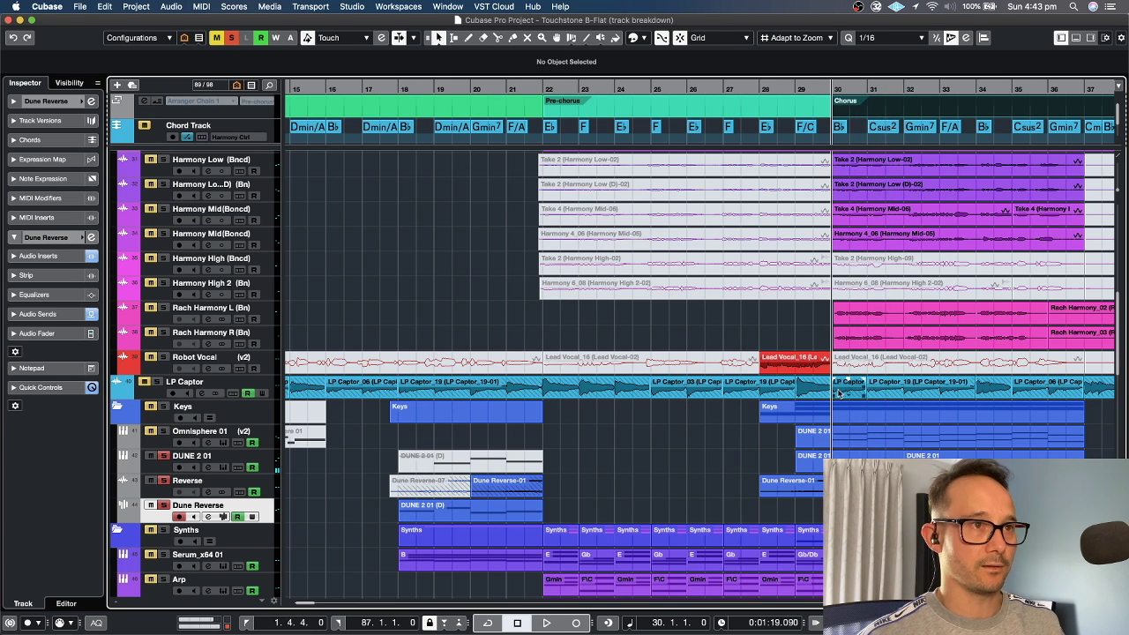
{"action": "left_click", "coordinate": [796, 87]}
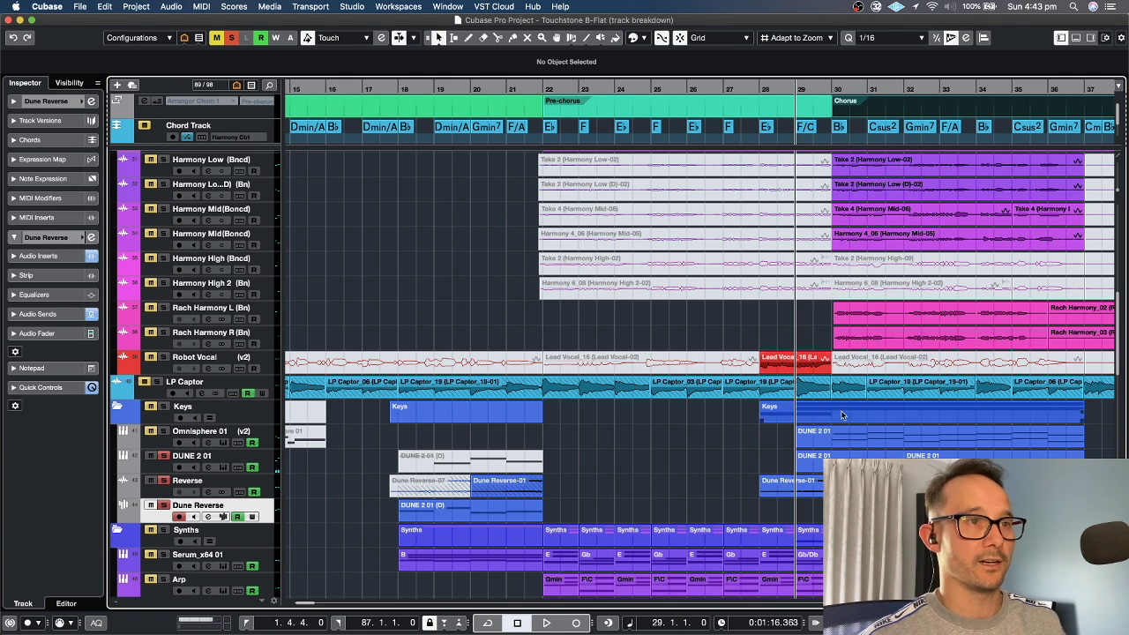
{"action": "left_click", "coordinate": [810, 457]}
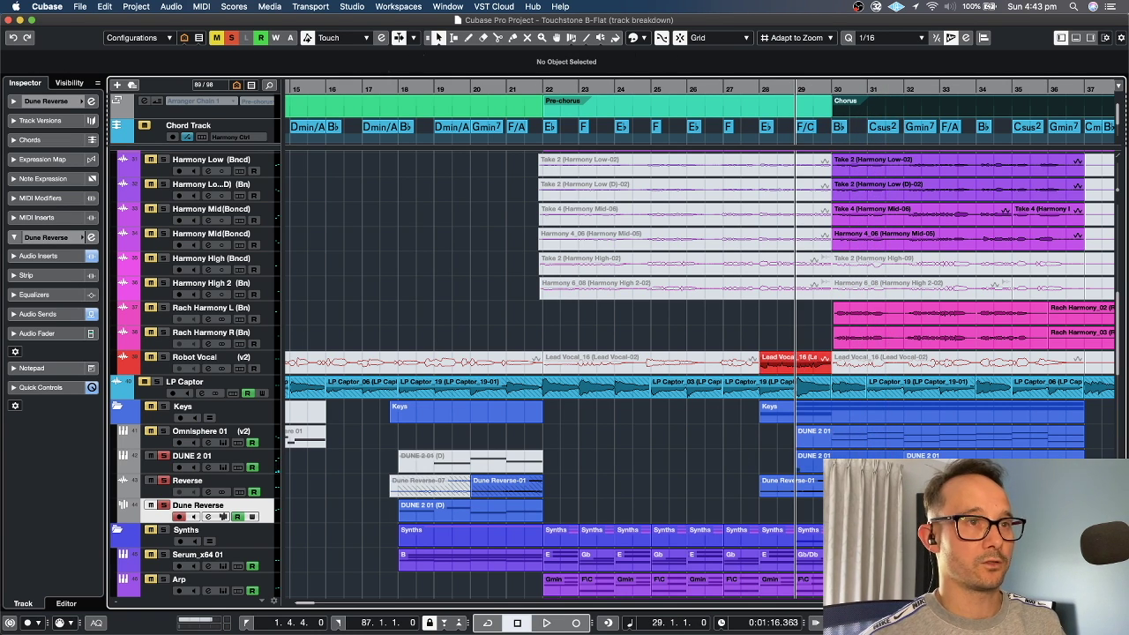
- Select the Dune Reverse-01 event at bar 28 and play the soloed Reverse part from bar 29
{"action": "left_click", "coordinate": [778, 483]}
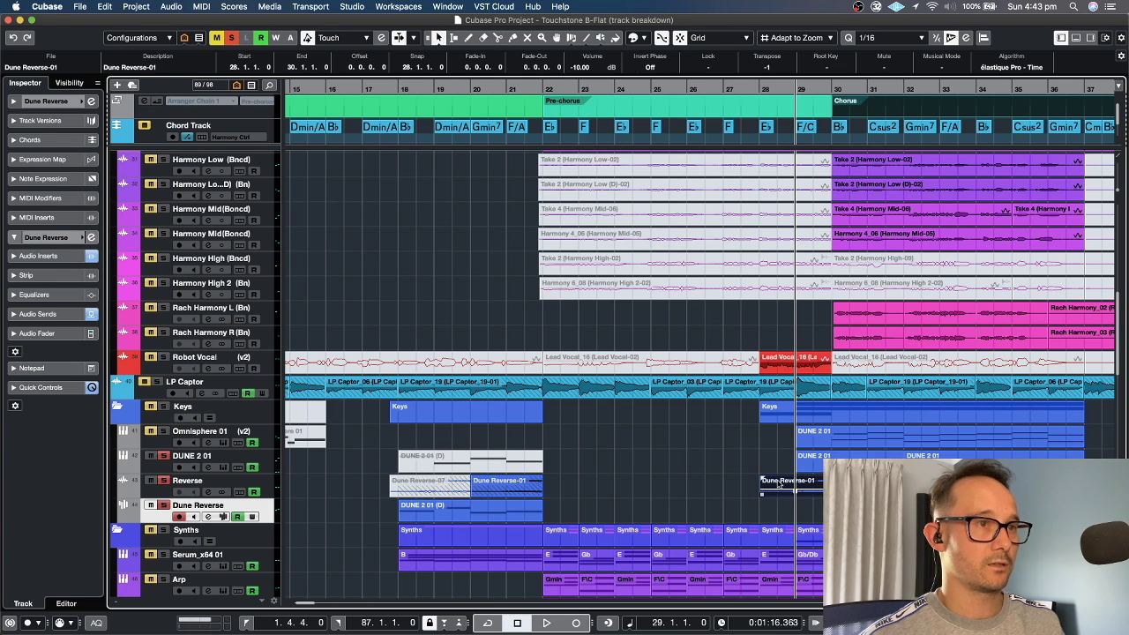
{"action": "left_click", "coordinate": [160, 495]}
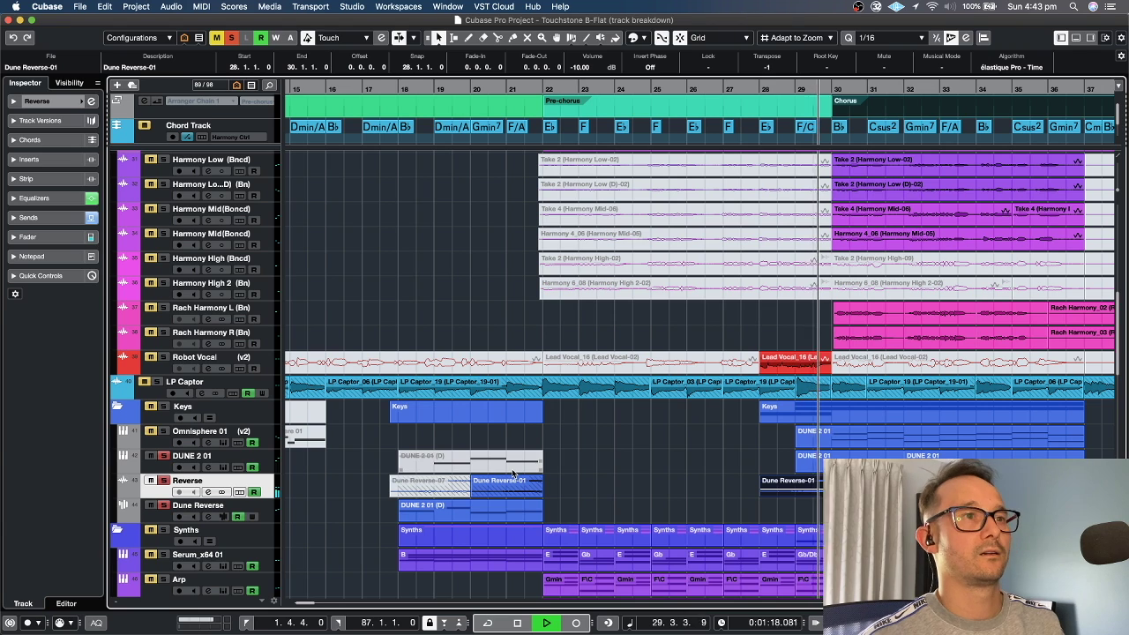
{"action": "left_click", "coordinate": [642, 457]}
{"action": "key", "text": "space"}
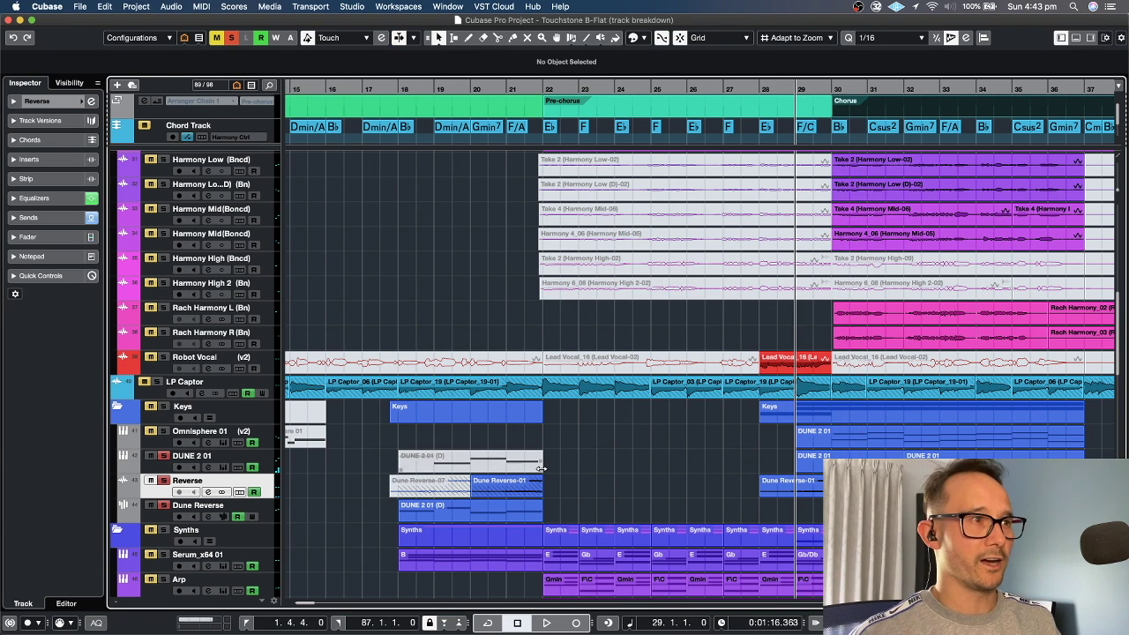
{"action": "left_click", "coordinate": [804, 485]}
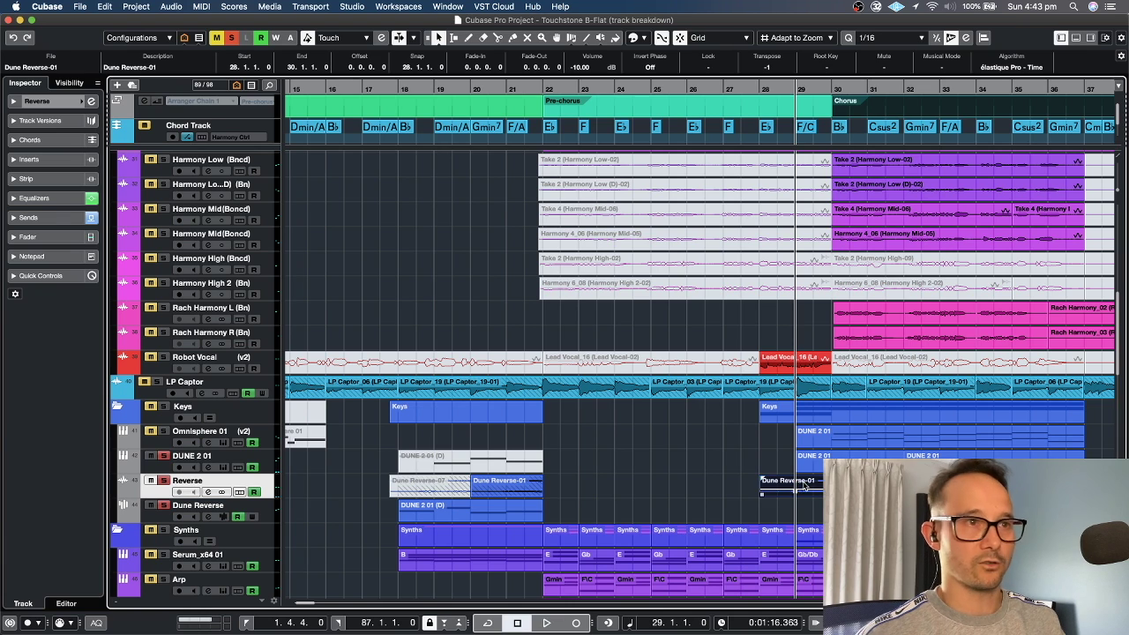
- Play the Dune Reverse track soloed alone from bar 18 and view its sample in Sampler Control
{"action": "left_click", "coordinate": [155, 517]}
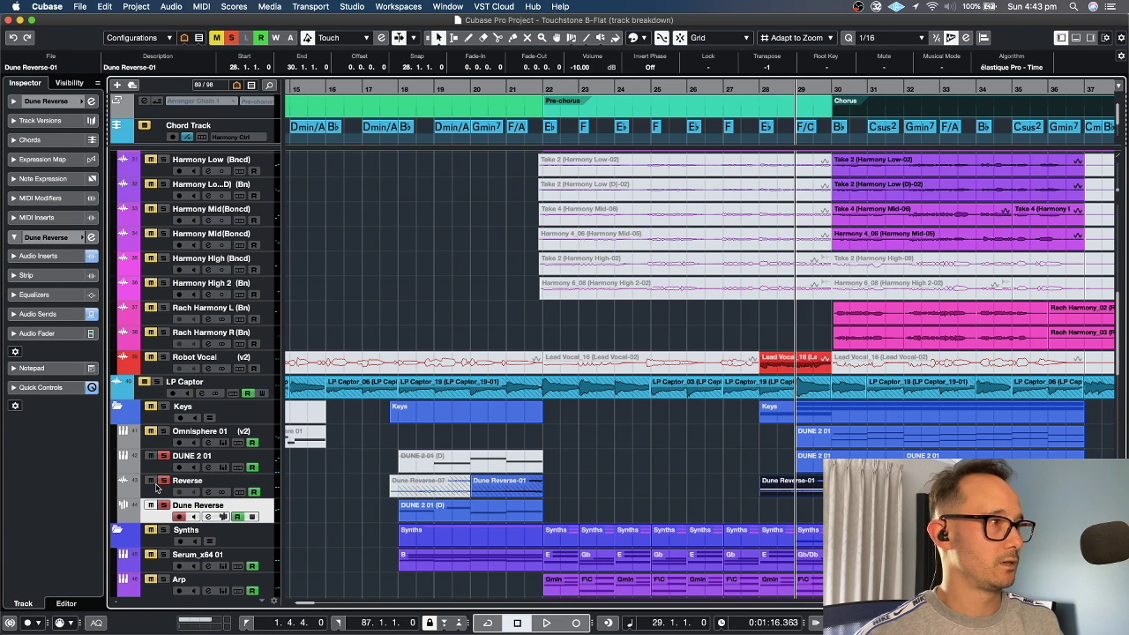
{"action": "left_click", "coordinate": [399, 90]}
{"action": "key", "text": "space"}
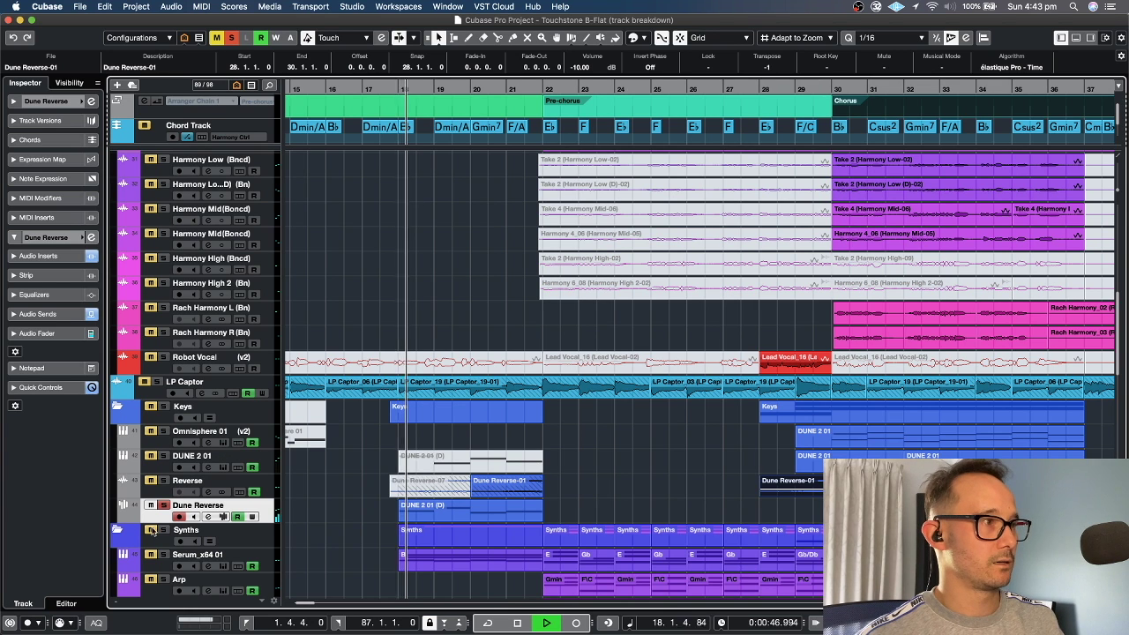
{"action": "key", "text": "alt+super+e"}
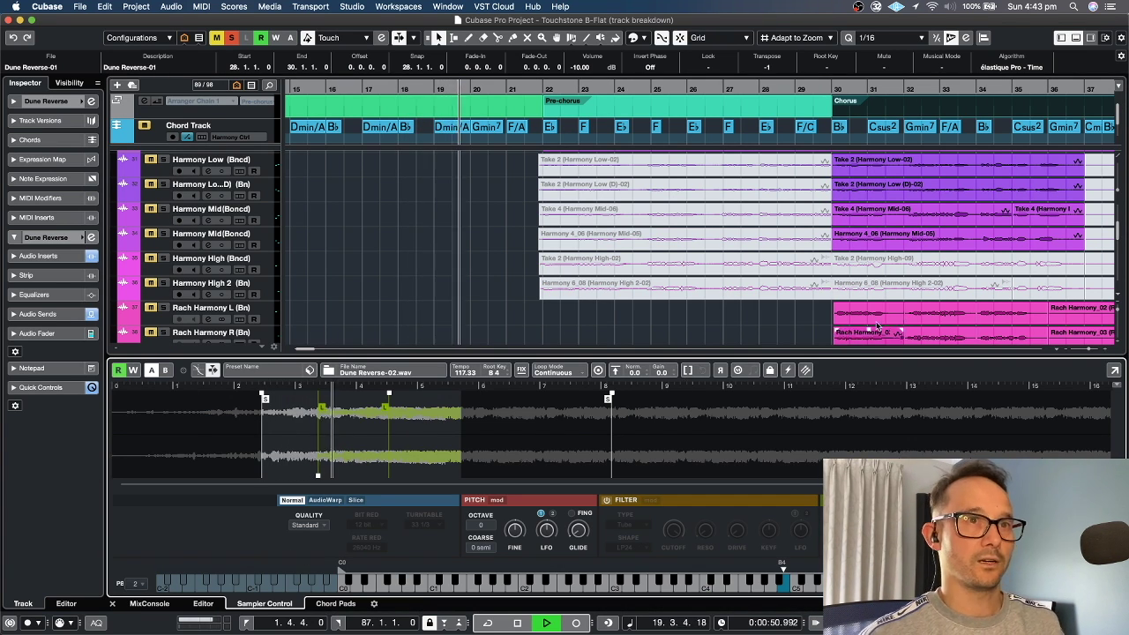
{"action": "left_click", "coordinate": [1076, 40]}
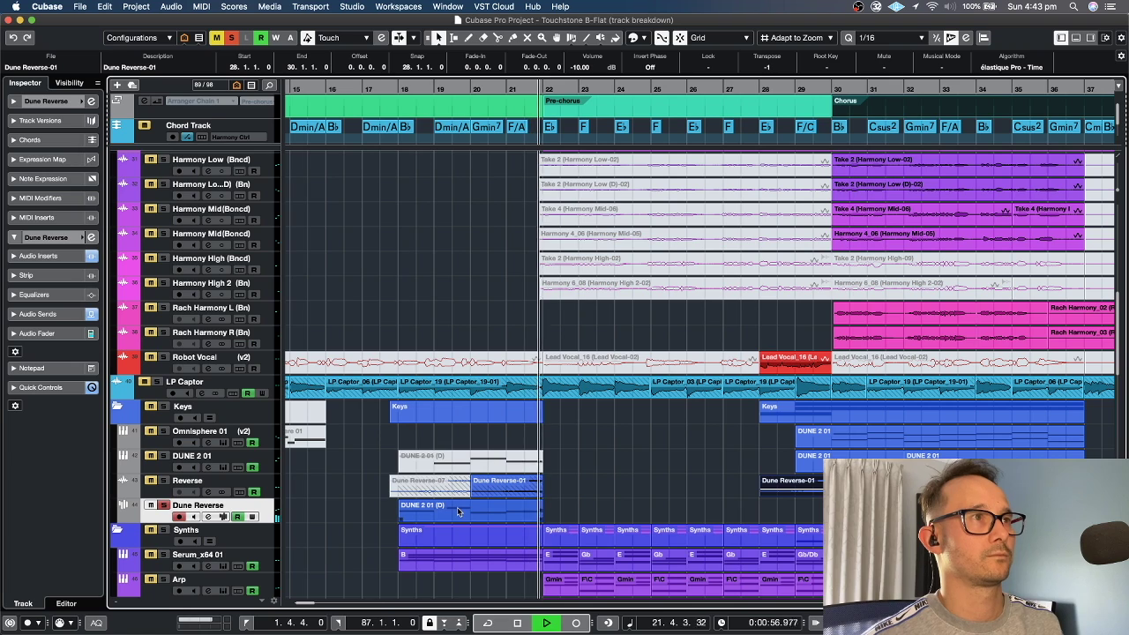
{"action": "key", "text": "space"}
- Turn off solo on the Dune Reverse track and collapse the Vocals and Basses folders
{"action": "left_click", "coordinate": [165, 505]}
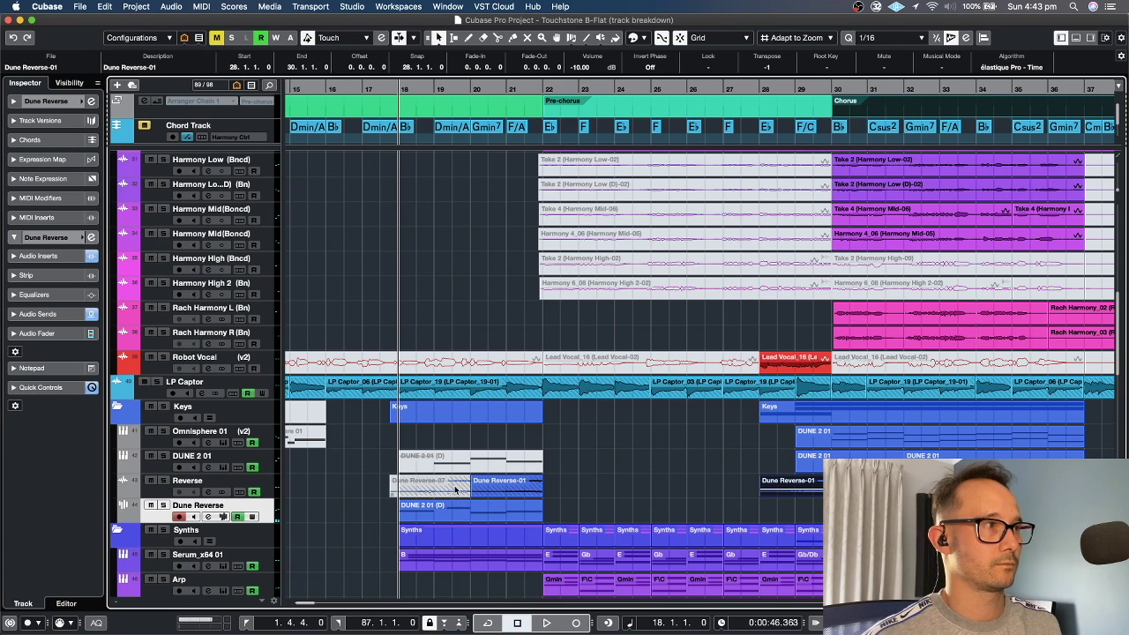
{"action": "scroll", "coordinate": [456, 488], "scroll_direction": "left", "scroll_amount": 2}
{"action": "left_click", "coordinate": [115, 313]}
{"action": "left_click", "coordinate": [117, 214]}
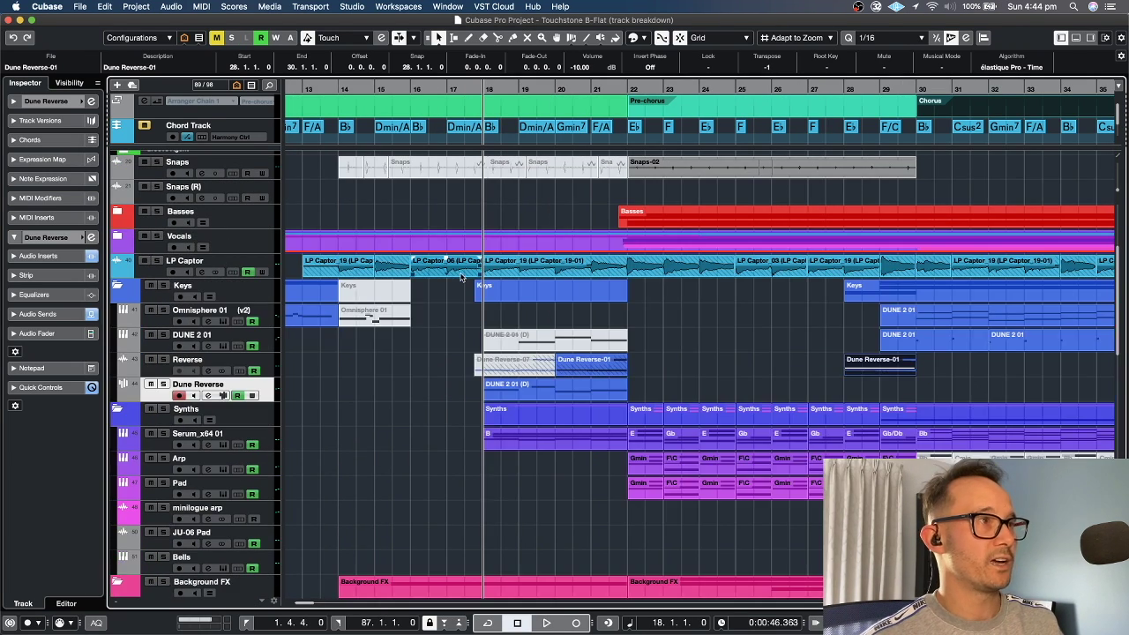
- Solo the Touchstone reference mix track and switch it to the Instrumental track version
{"action": "scroll", "coordinate": [463, 278], "scroll_direction": "up", "scroll_amount": 5}
{"action": "scroll", "coordinate": [463, 278], "scroll_direction": "left", "scroll_amount": 3}
{"action": "scroll", "coordinate": [423, 247], "scroll_direction": "left", "scroll_amount": 1}
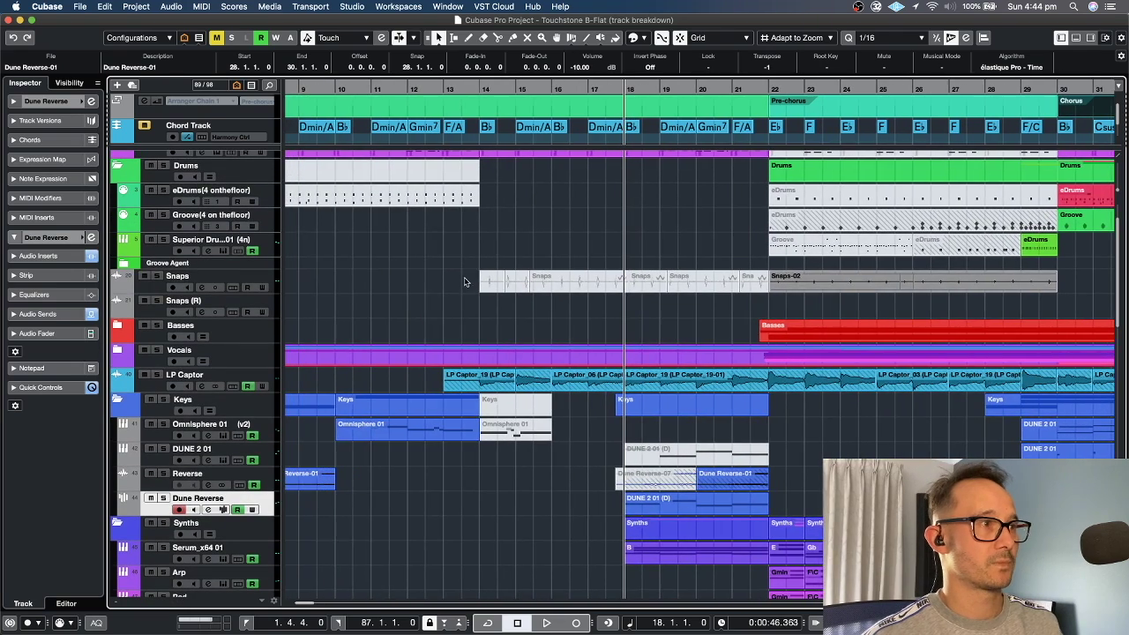
{"action": "scroll", "coordinate": [316, 198], "scroll_direction": "up", "scroll_amount": 2}
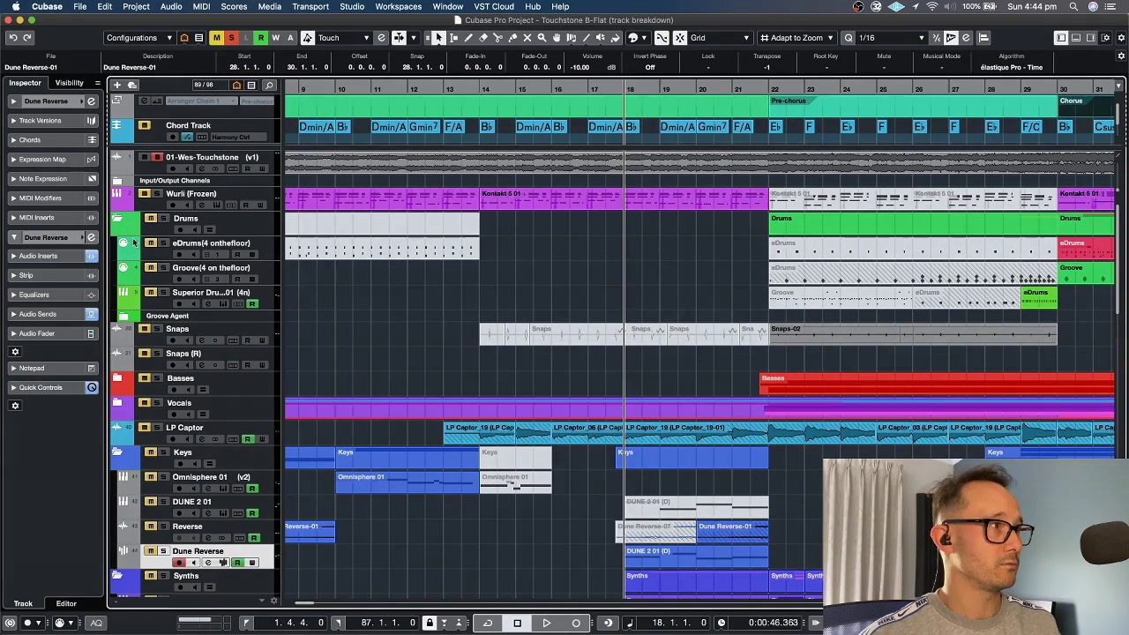
{"action": "left_click", "coordinate": [592, 169]}
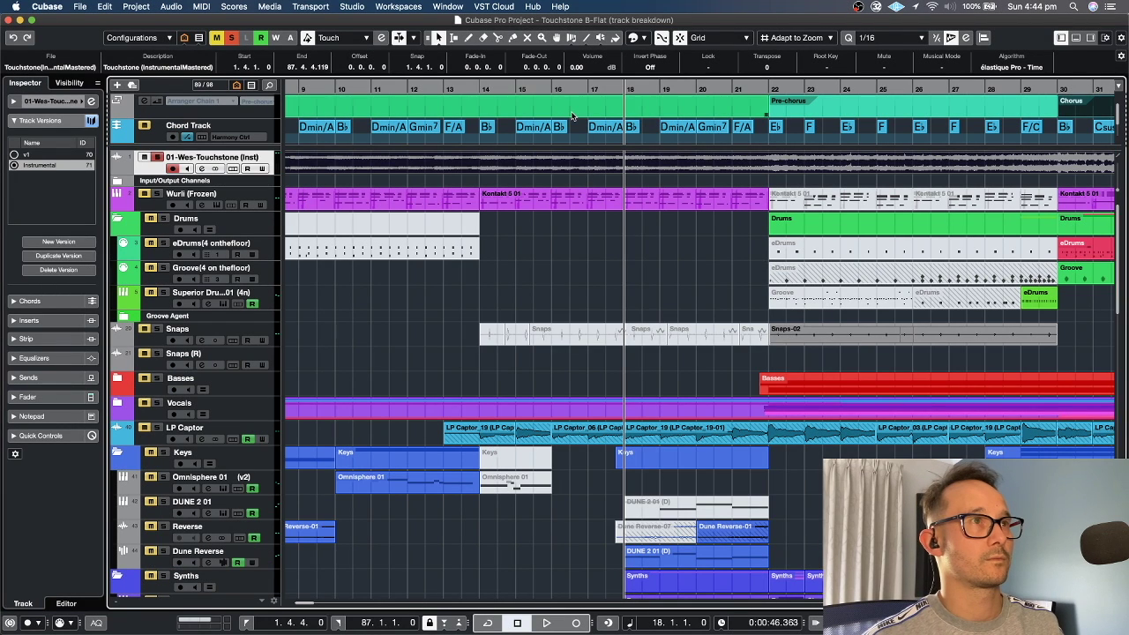
- Solo the Chorus Minitaur and JU-06 Bass tracks and inspect the Chorus Minitaur's insert effects
{"action": "scroll", "coordinate": [576, 67], "scroll_direction": "down", "scroll_amount": 5}
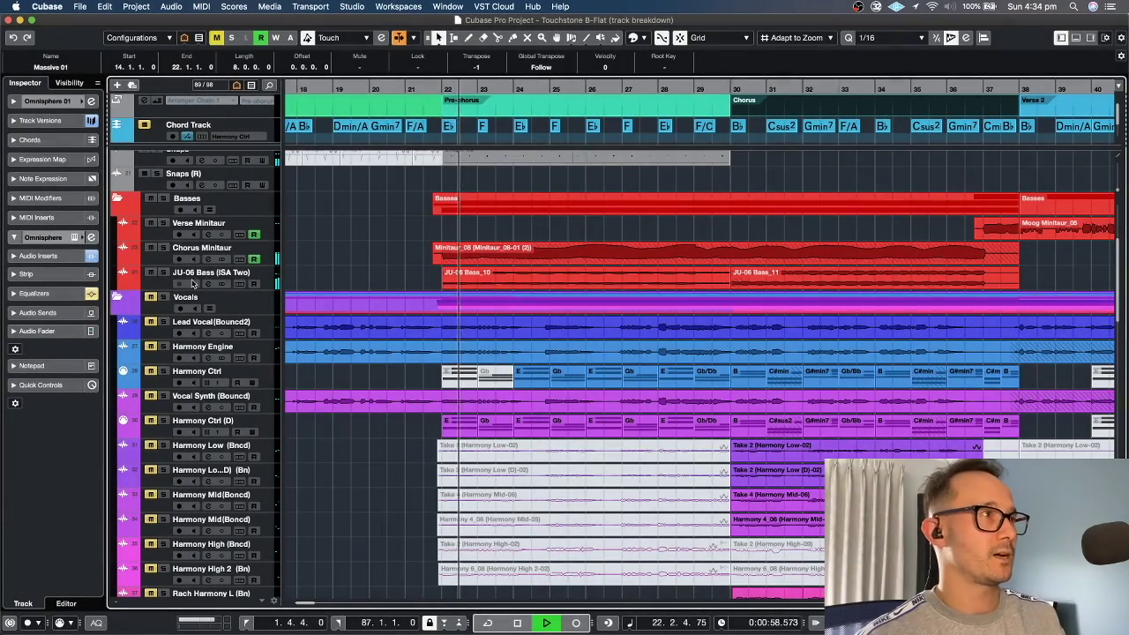
{"action": "key", "text": "space"}
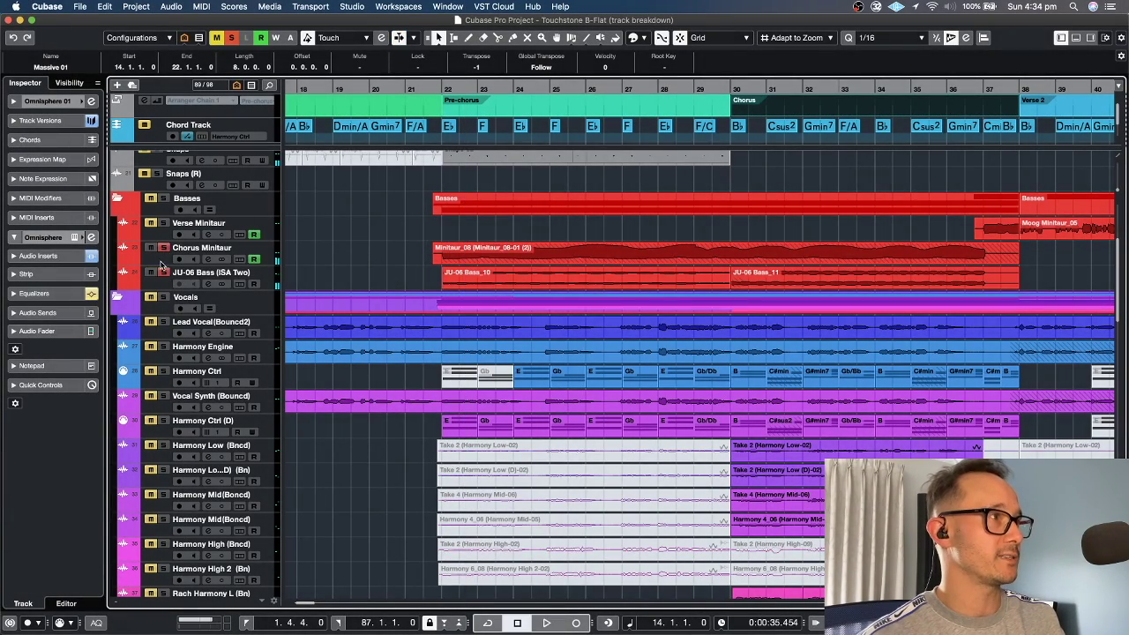
{"action": "left_click", "coordinate": [161, 263]}
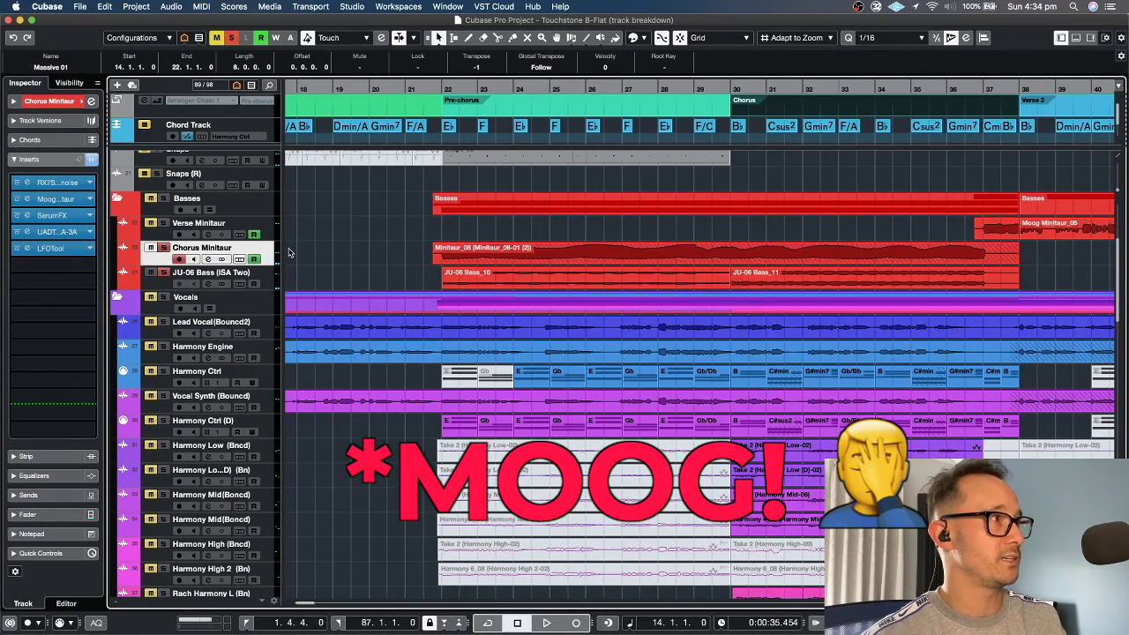
{"action": "left_click", "coordinate": [156, 281]}
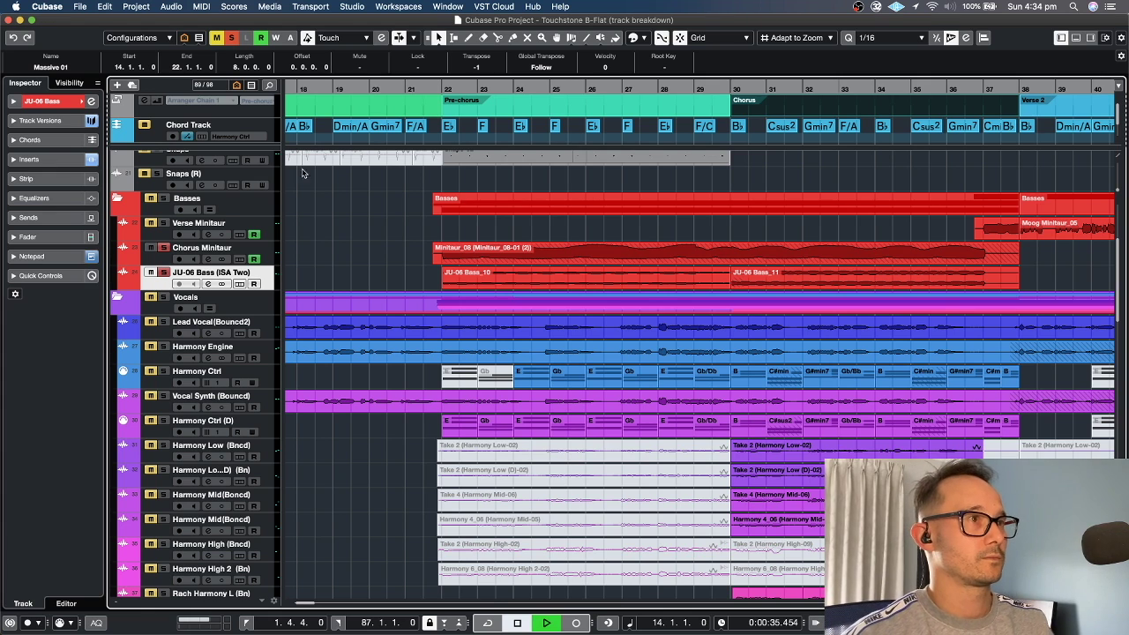
- Play the soloed Chorus Minitaur from bar 22 of the Pre-chorus, first alone and again with the JU-06 Bass soloed too
{"action": "key", "text": "space"}
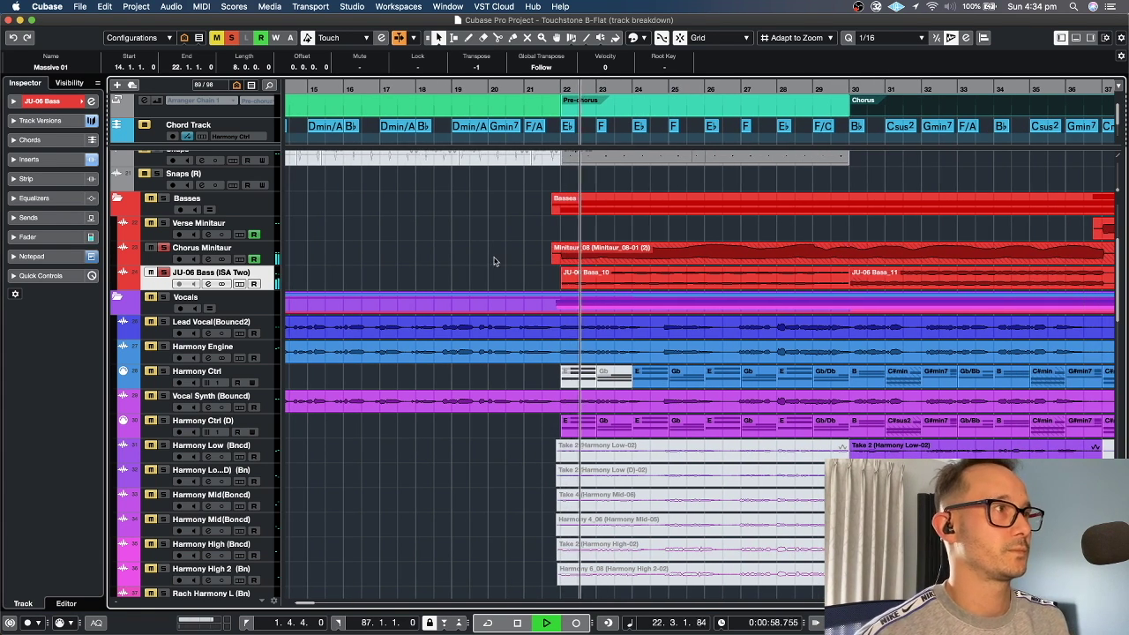
{"action": "key", "text": "space"}
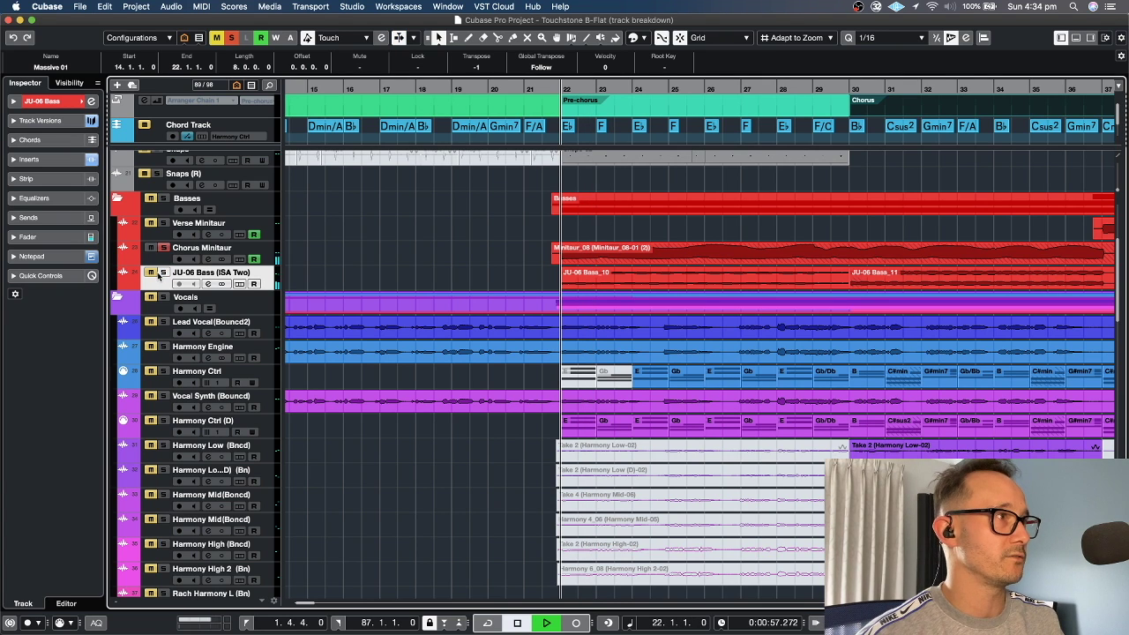
{"action": "key", "text": "space"}
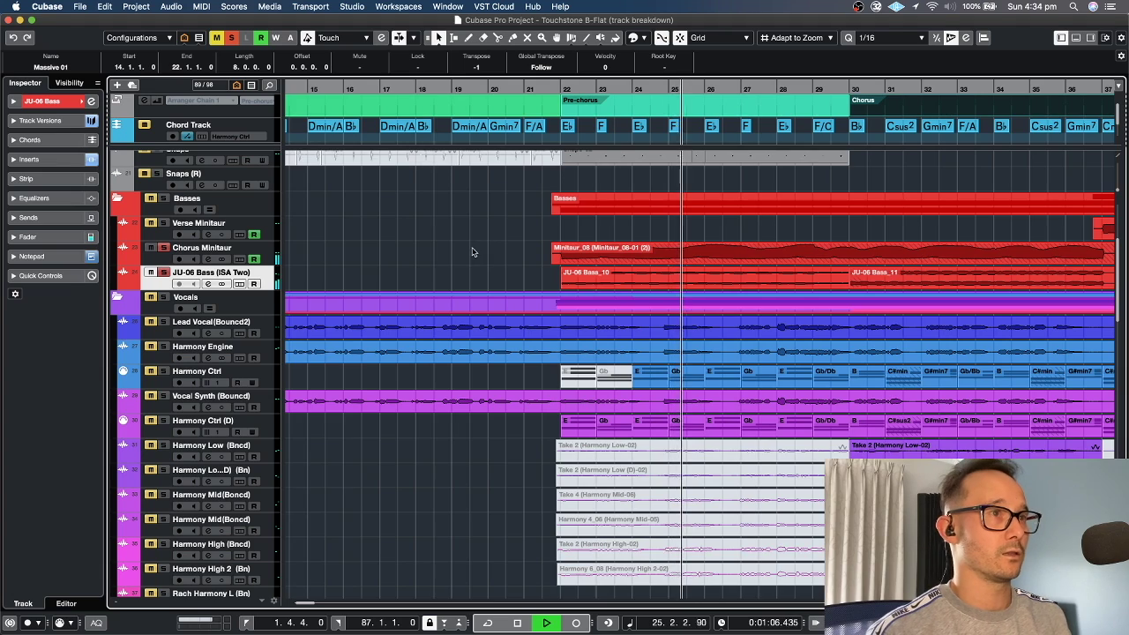
{"action": "scroll", "coordinate": [441, 253], "scroll_direction": "right", "scroll_amount": 3}
{"action": "scroll", "coordinate": [474, 252], "scroll_direction": "right", "scroll_amount": 2}
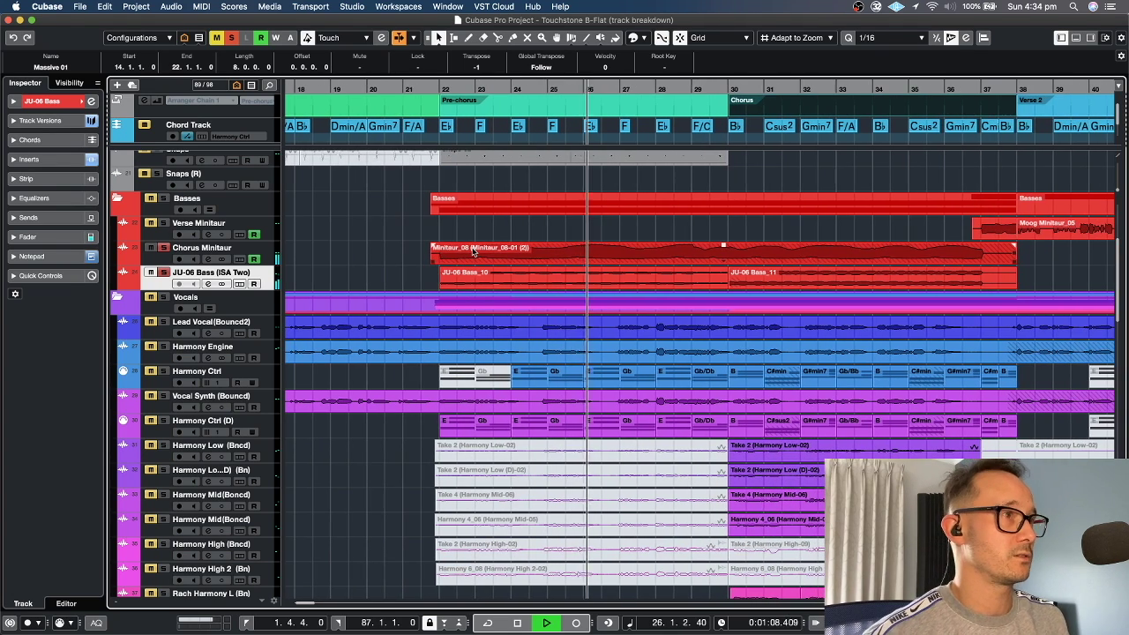
{"action": "scroll", "coordinate": [472, 253], "scroll_direction": "right", "scroll_amount": 3}
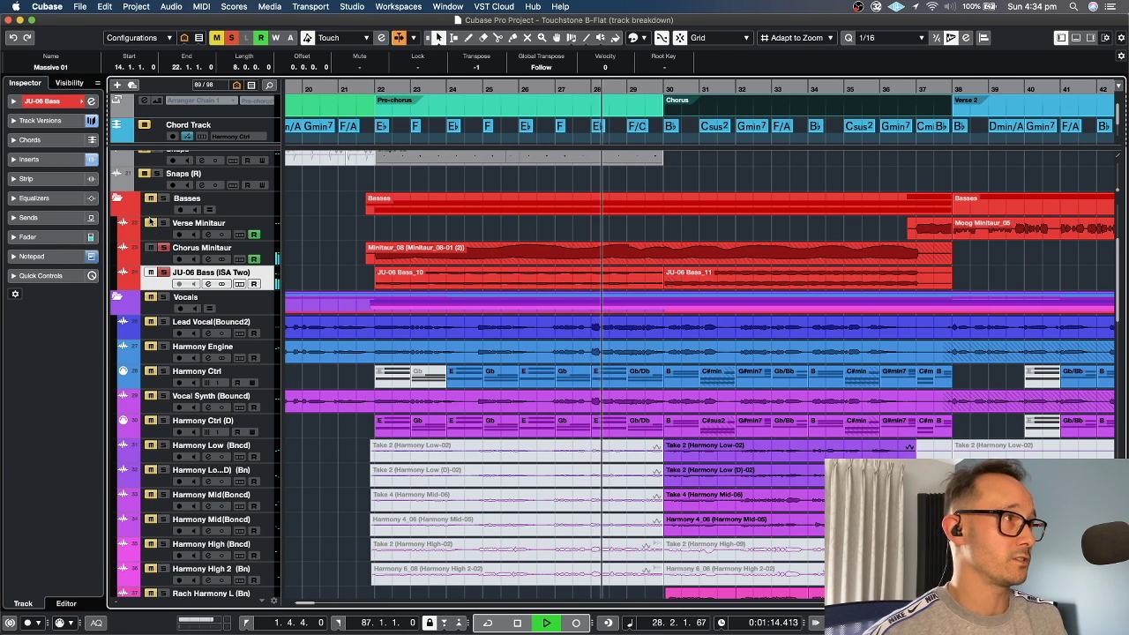
- Inspect the insert effects on the JU-06 Bass track and stop playback
{"action": "left_click", "coordinate": [29, 159]}
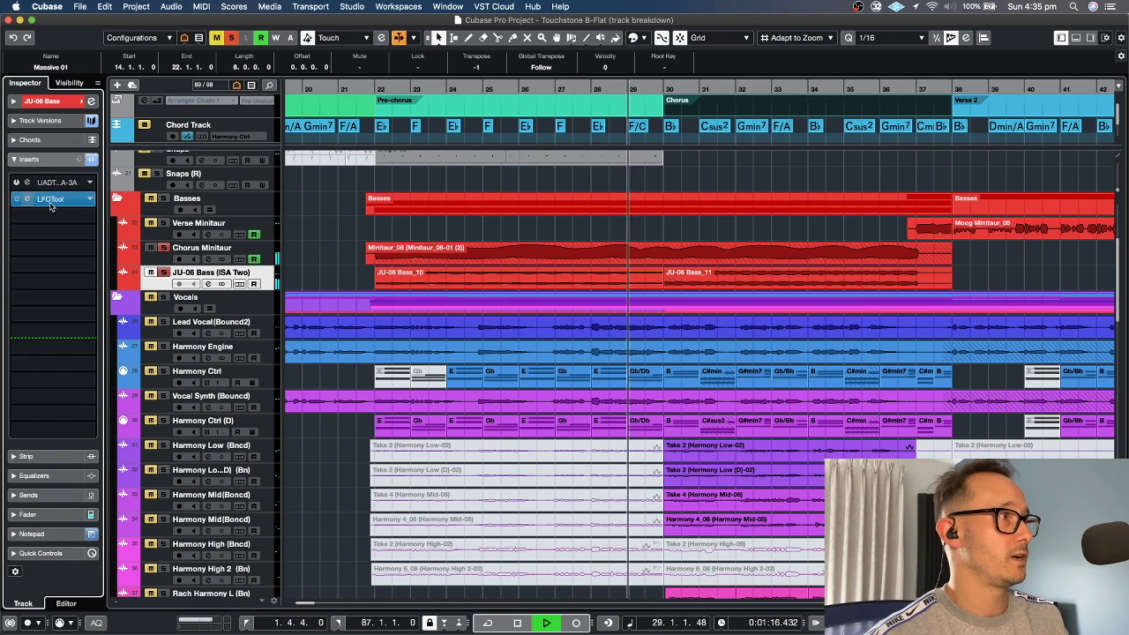
{"action": "left_click", "coordinate": [29, 159]}
{"action": "left_click", "coordinate": [686, 280]}
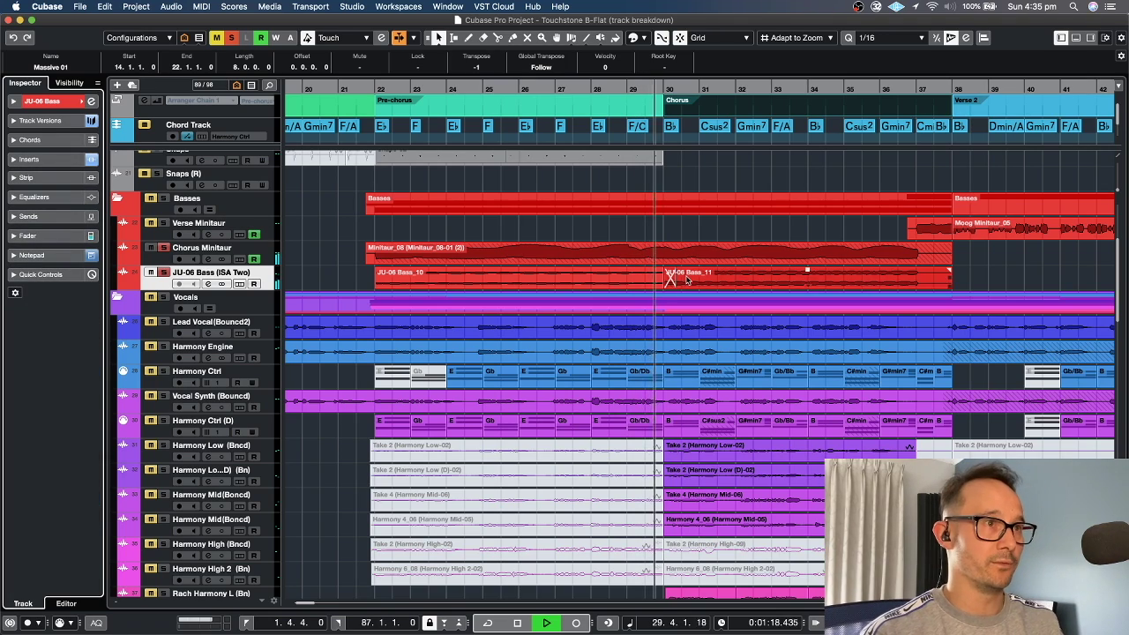
{"action": "key", "text": "space"}
- Turn off the bass solos, select the Snaps track and play the mix from bar 21 into the Pre-chorus
{"action": "scroll", "coordinate": [331, 187], "scroll_direction": "up", "scroll_amount": 2}
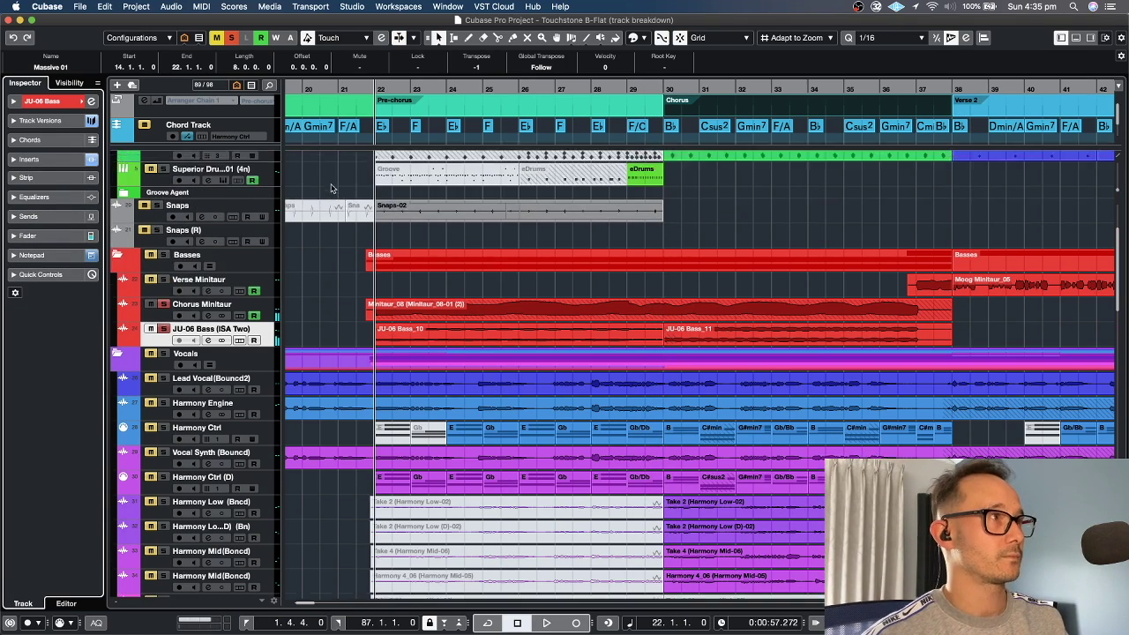
{"action": "scroll", "coordinate": [331, 187], "scroll_direction": "up", "scroll_amount": 4}
{"action": "key", "text": "space"}
{"action": "scroll", "coordinate": [317, 229], "scroll_direction": "down", "scroll_amount": 3}
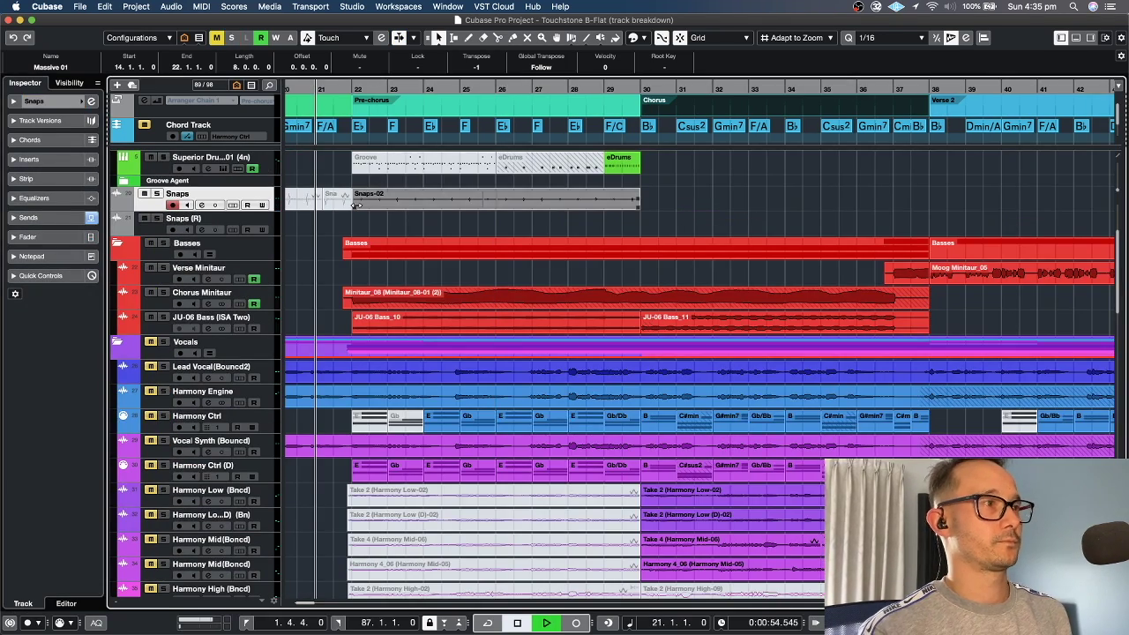
{"action": "left_click", "coordinate": [358, 199]}
{"action": "scroll", "coordinate": [358, 209], "scroll_direction": "up", "scroll_amount": 2}
{"action": "scroll", "coordinate": [358, 208], "scroll_direction": "up", "scroll_amount": 1}
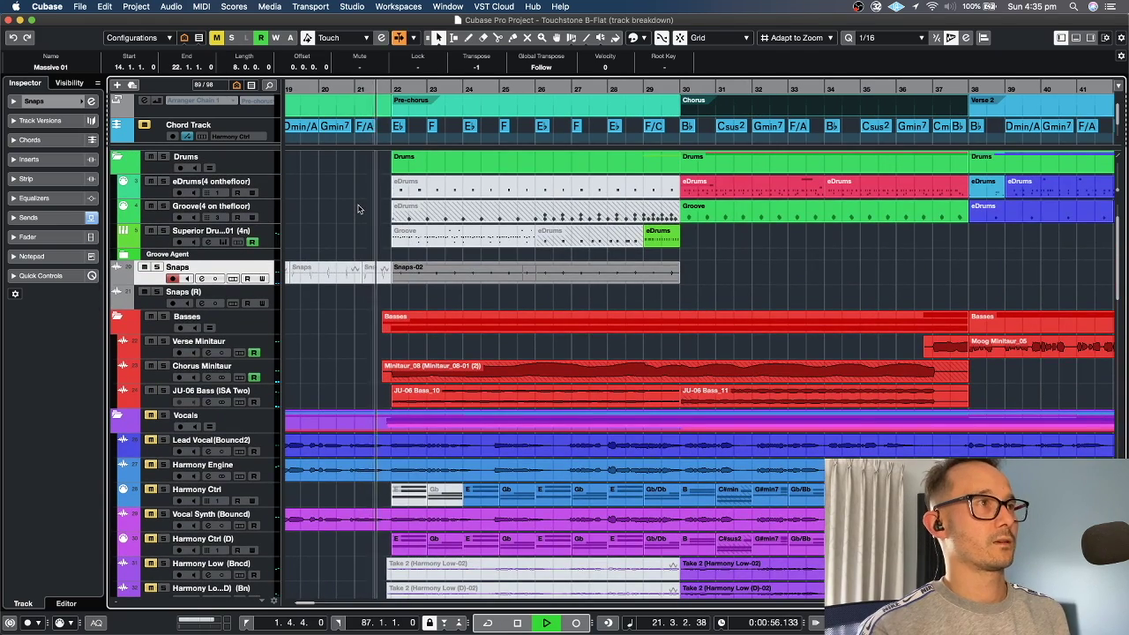
{"action": "scroll", "coordinate": [359, 211], "scroll_direction": "down", "scroll_amount": 1}
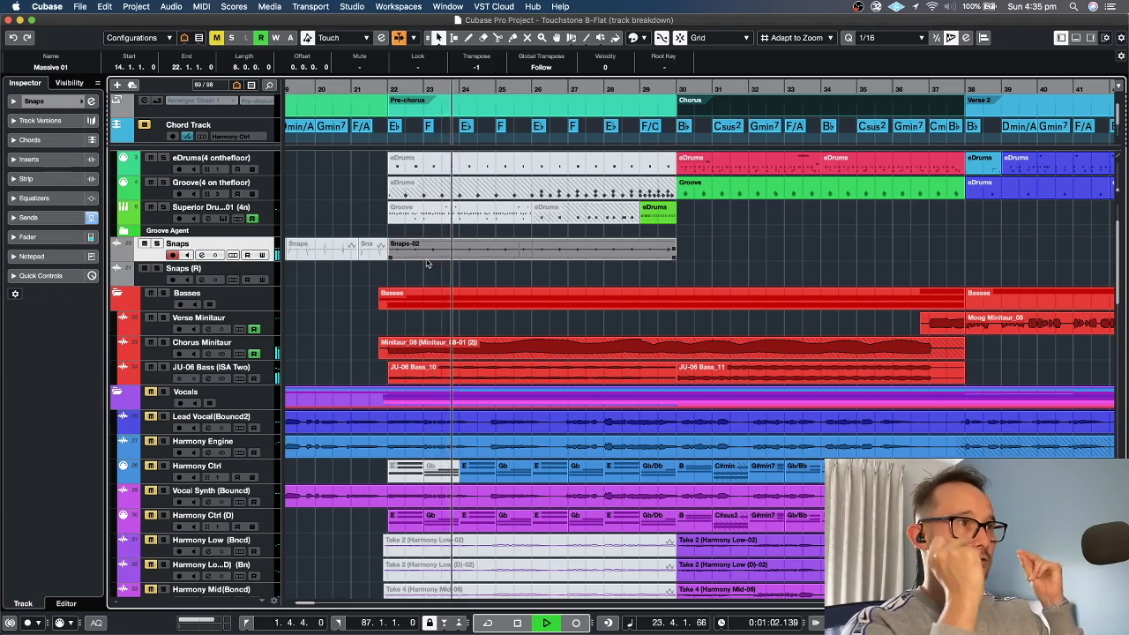
- Select the Arp track and the Pad track in the Synths folder to inspect their instruments during the Pre-chorus
{"action": "scroll", "coordinate": [422, 282], "scroll_direction": "down", "scroll_amount": 9}
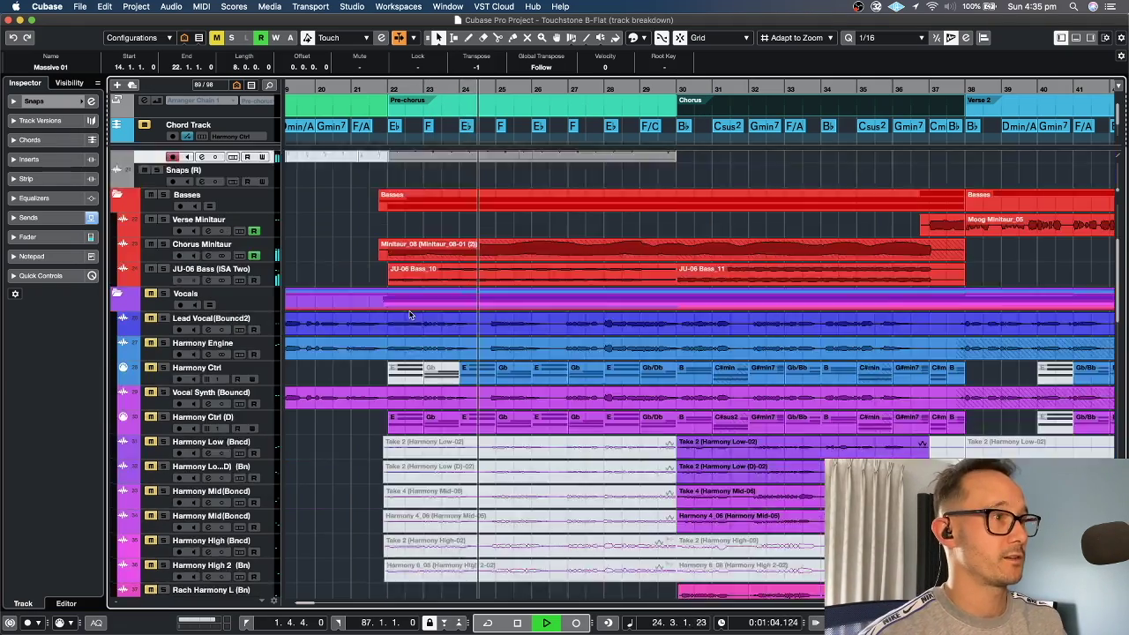
{"action": "scroll", "coordinate": [415, 315], "scroll_direction": "down", "scroll_amount": 15}
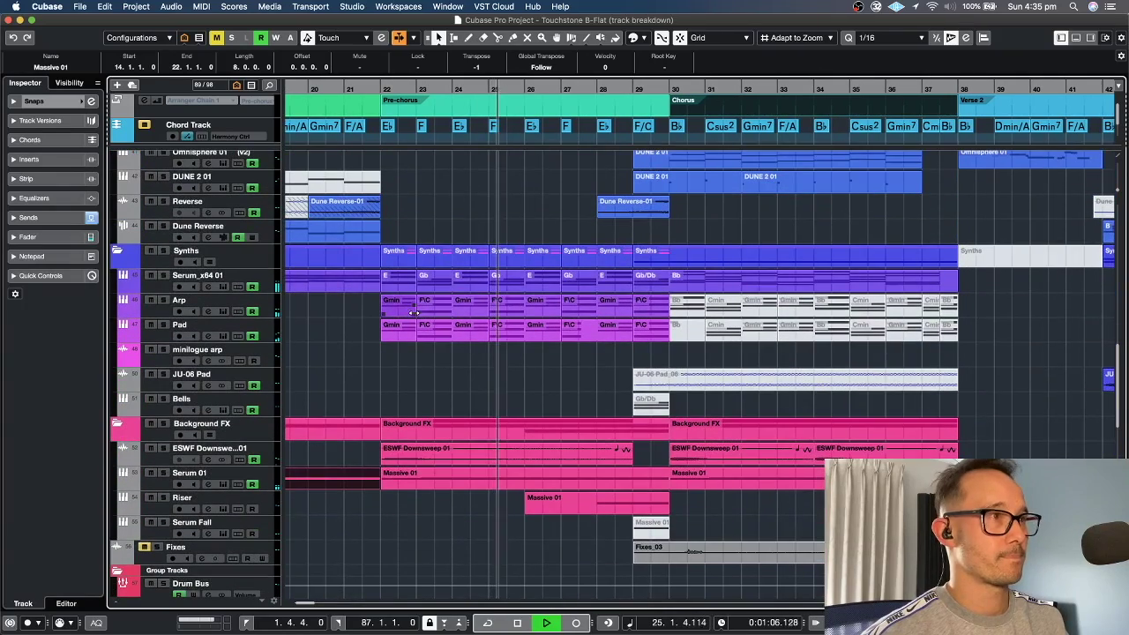
{"action": "left_click", "coordinate": [220, 306]}
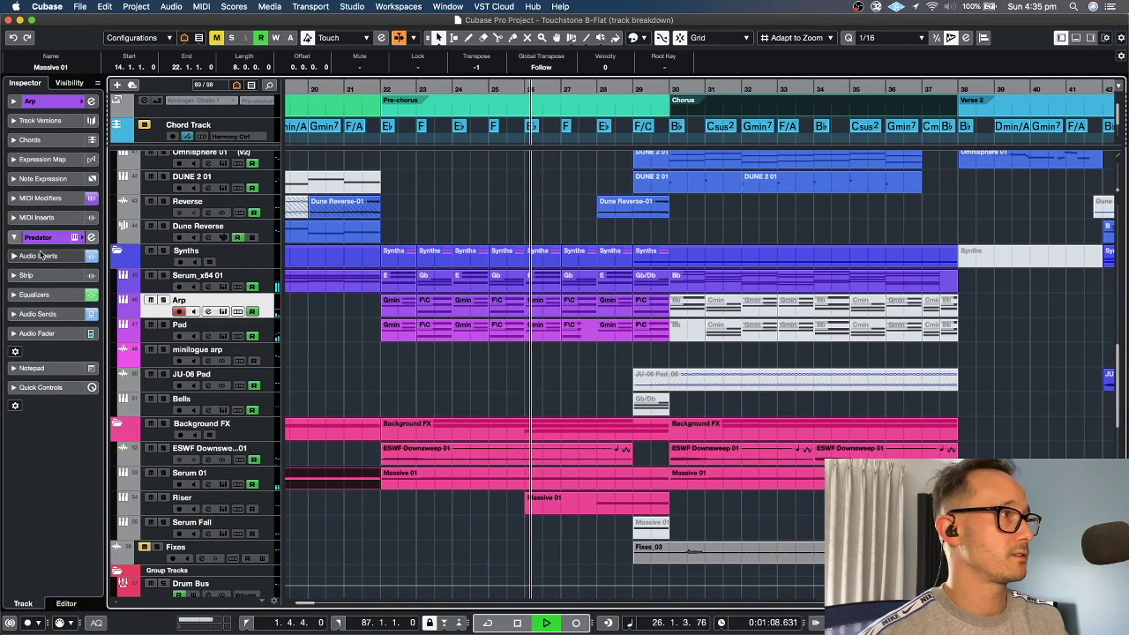
{"action": "left_click", "coordinate": [157, 340]}
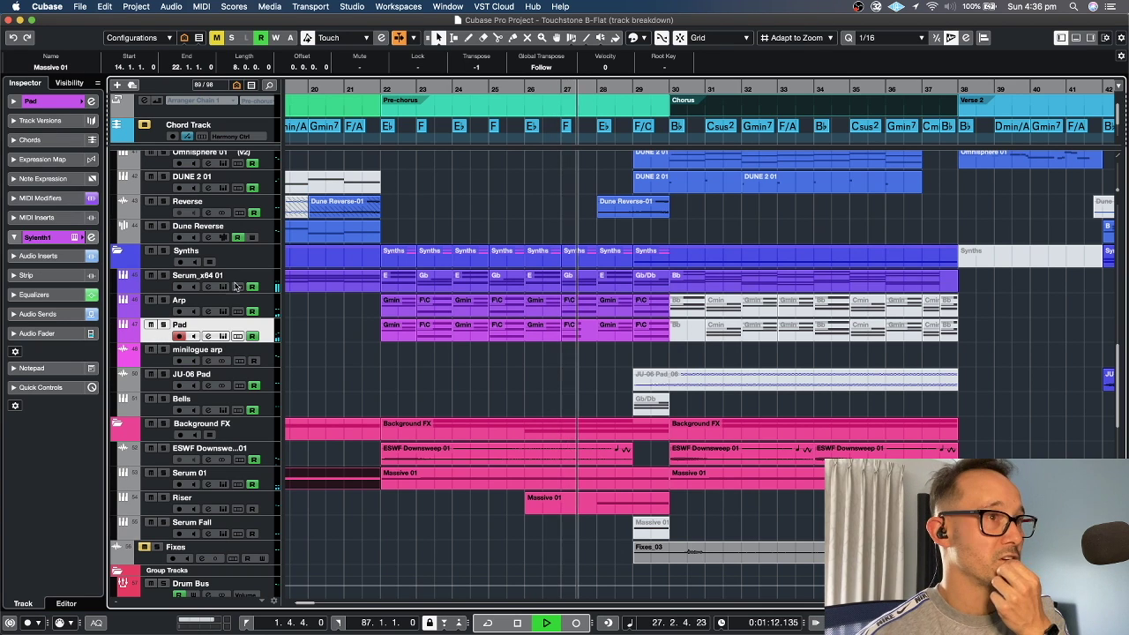
{"action": "scroll", "coordinate": [441, 353], "scroll_direction": "down", "scroll_amount": 2}
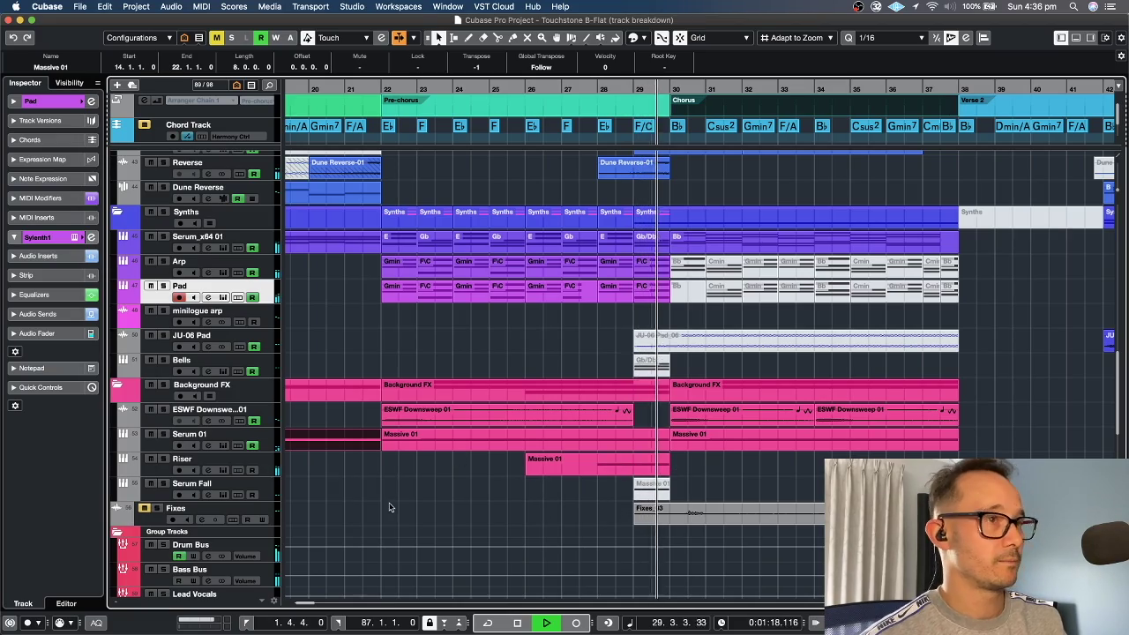
- Review the drum, bass, vocal harmony, guitar and keys tracks as the mix plays into the Chorus
{"action": "scroll", "coordinate": [482, 425], "scroll_direction": "up", "scroll_amount": 5}
{"action": "scroll", "coordinate": [482, 424], "scroll_direction": "up", "scroll_amount": 12}
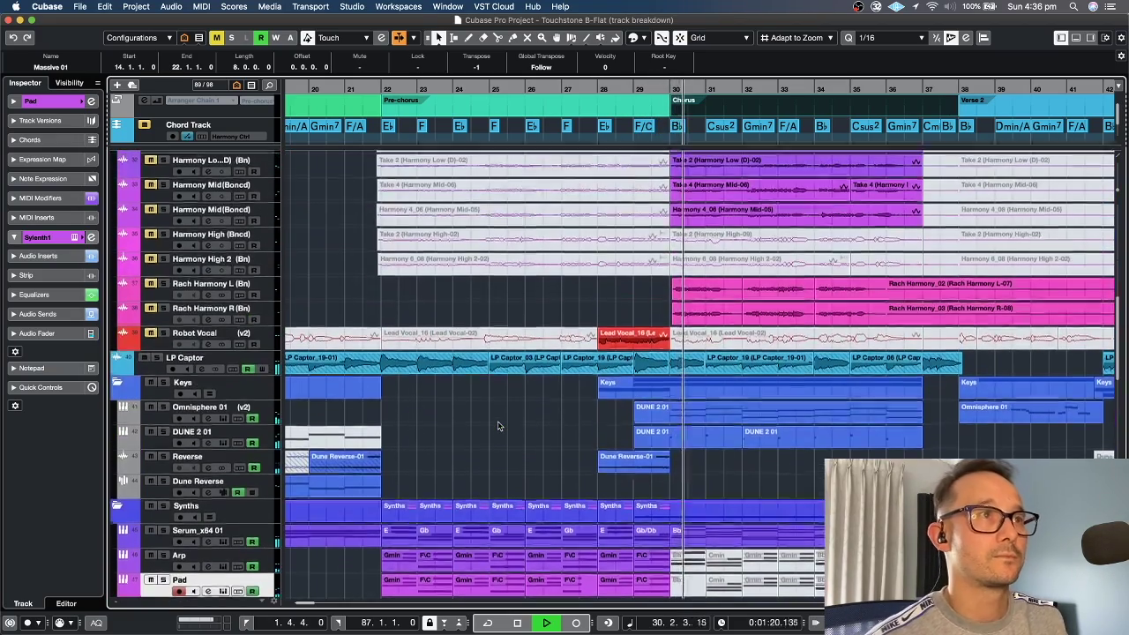
{"action": "scroll", "coordinate": [498, 428], "scroll_direction": "up", "scroll_amount": 9}
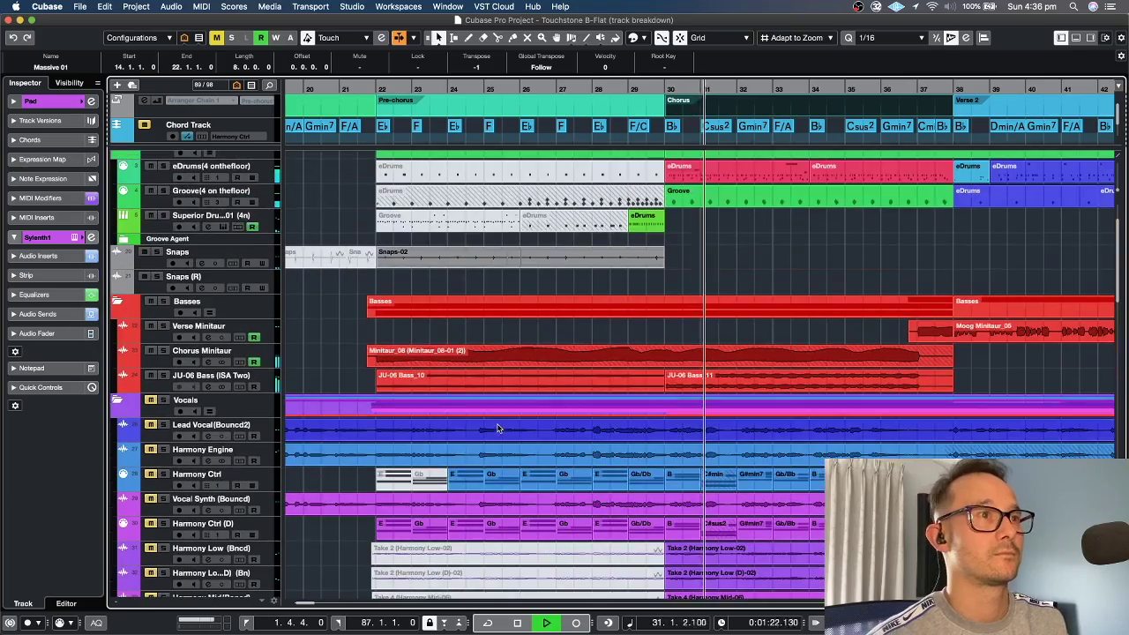
{"action": "scroll", "coordinate": [494, 428], "scroll_direction": "down", "scroll_amount": 9}
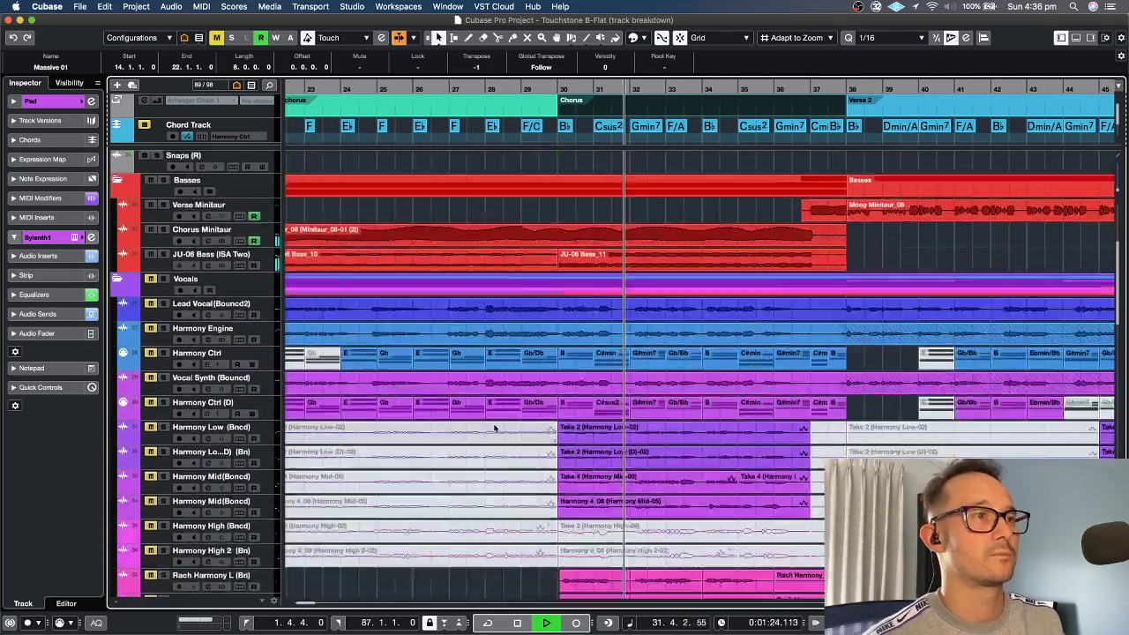
{"action": "scroll", "coordinate": [494, 428], "scroll_direction": "down", "scroll_amount": 2}
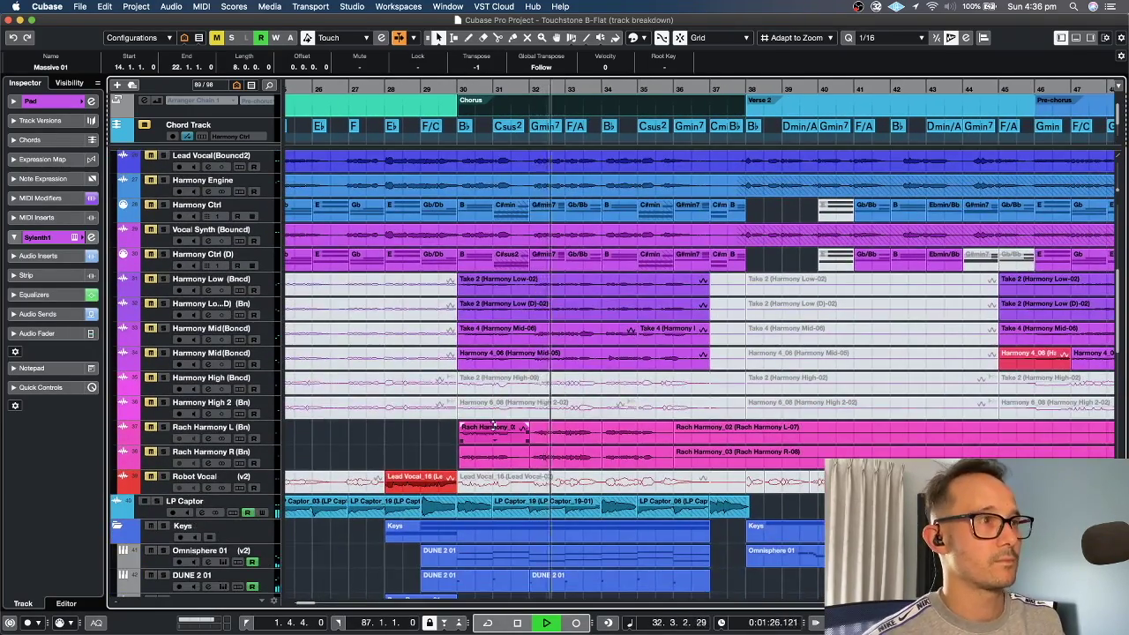
{"action": "scroll", "coordinate": [494, 428], "scroll_direction": "down", "scroll_amount": 4}
- Replay the Chorus with DUNE 2 01 soloed, and again with the whole Keys folder and the LP Captor track soloed
{"action": "left_click", "coordinate": [590, 99]}
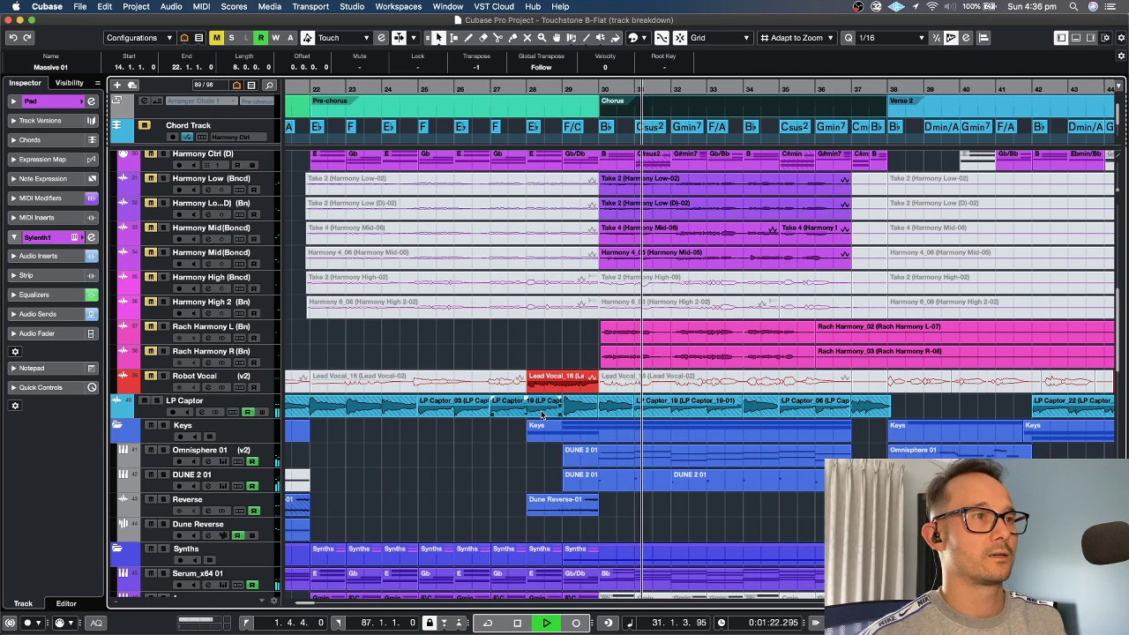
{"action": "left_click", "coordinate": [156, 483]}
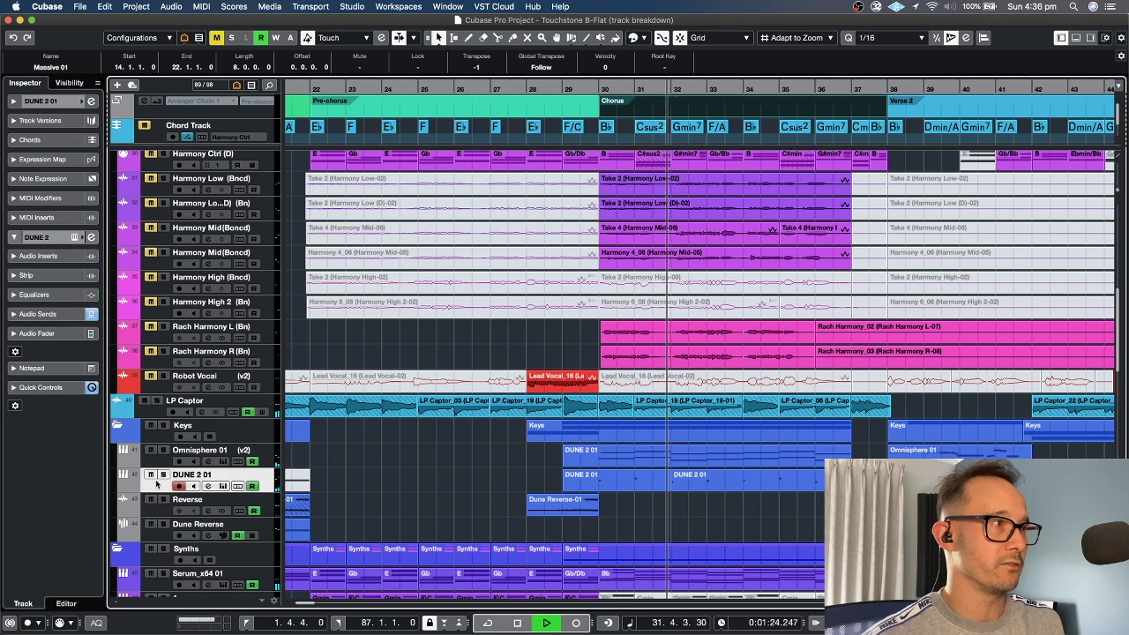
{"action": "left_click", "coordinate": [163, 475]}
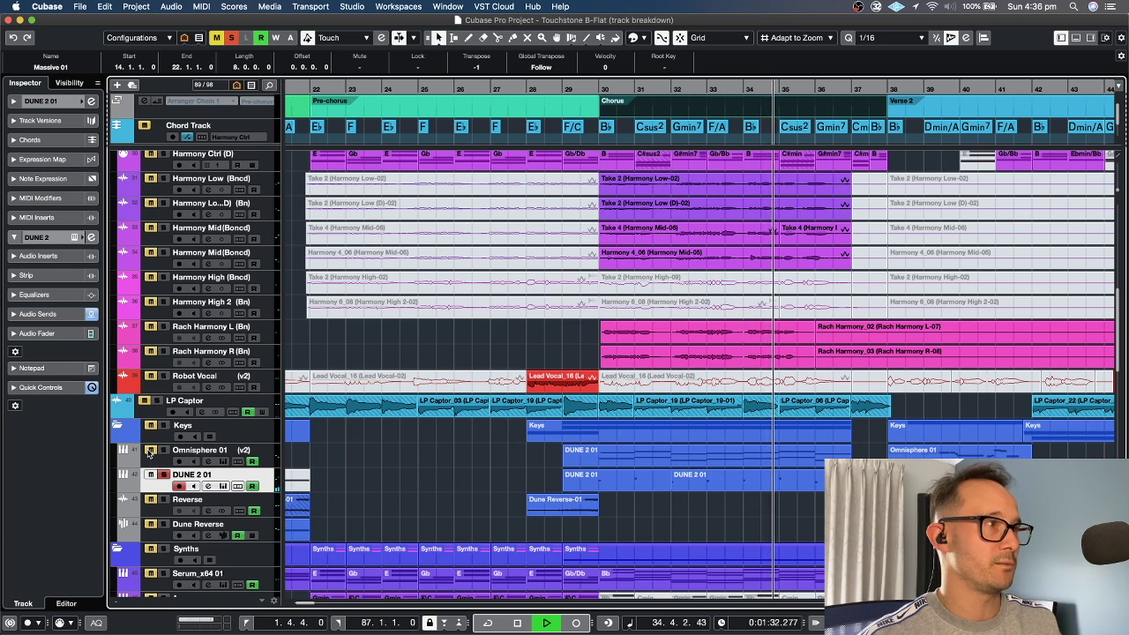
{"action": "key", "text": "space"}
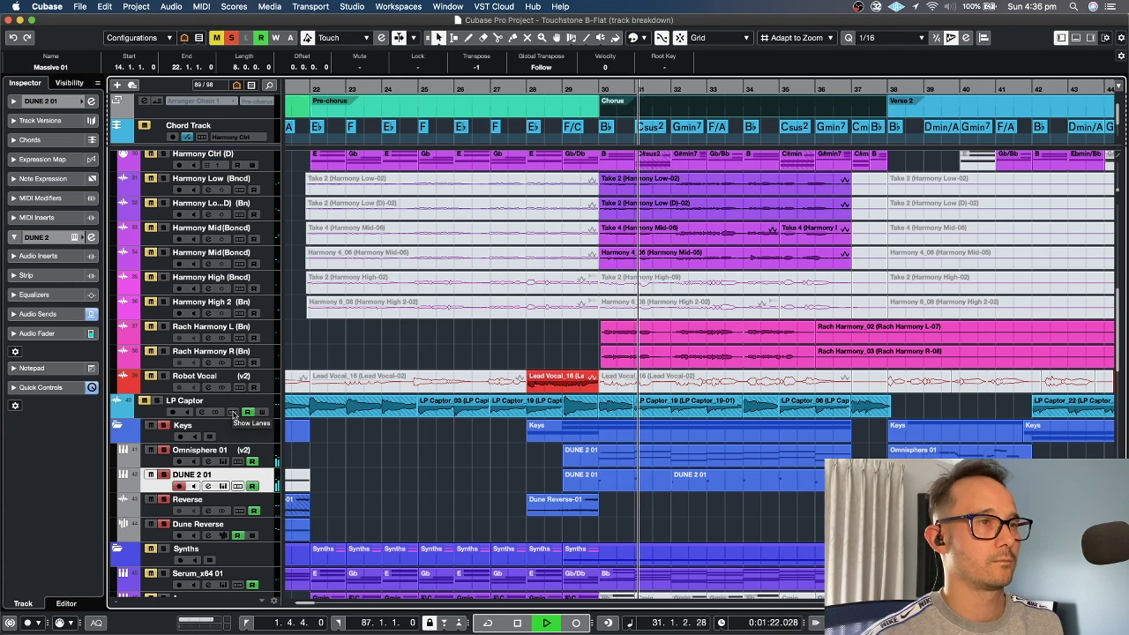
{"action": "left_click", "coordinate": [158, 401]}
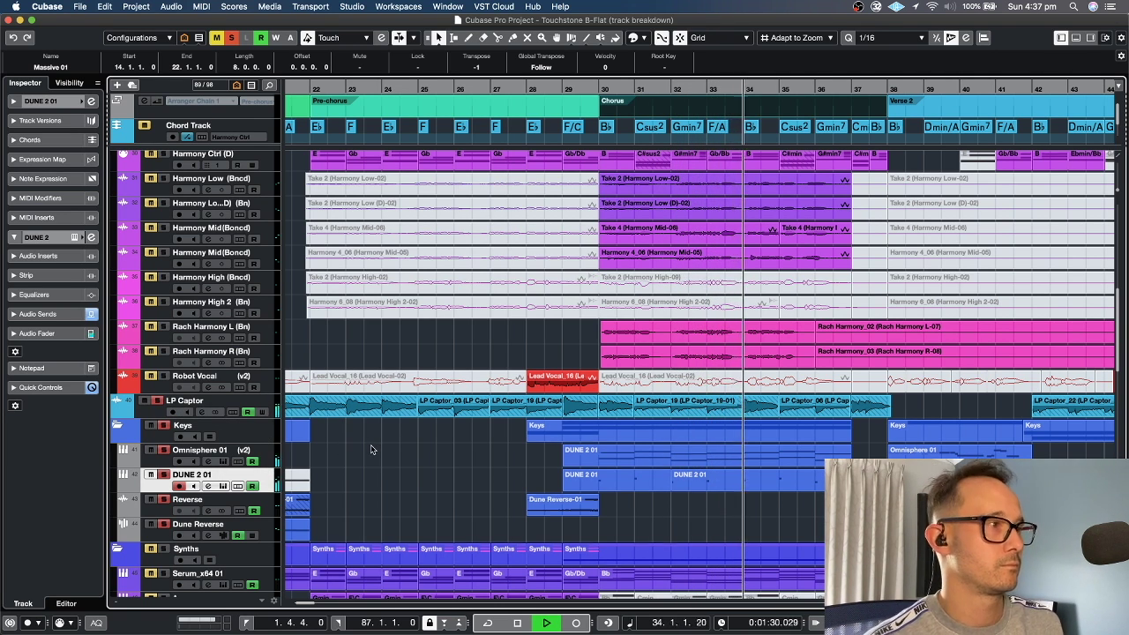
- Add the Synths and Background FX folders to the solo, play them through the Chorus and stop playback at bar 29
{"action": "scroll", "coordinate": [335, 453], "scroll_direction": "down", "scroll_amount": 4}
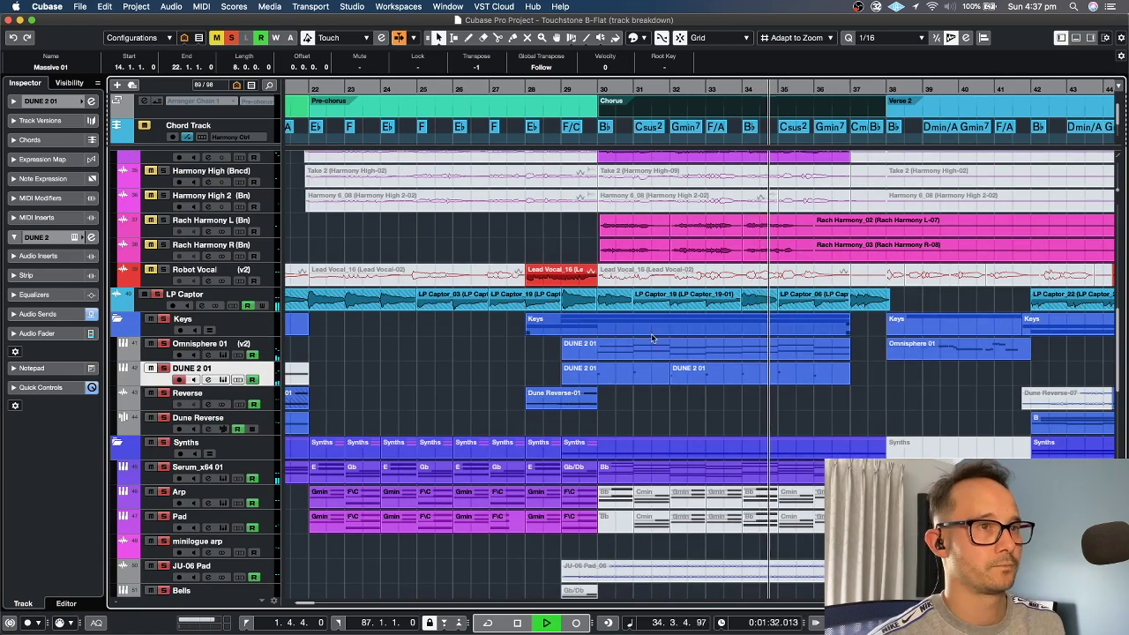
{"action": "scroll", "coordinate": [618, 335], "scroll_direction": "down", "scroll_amount": 4}
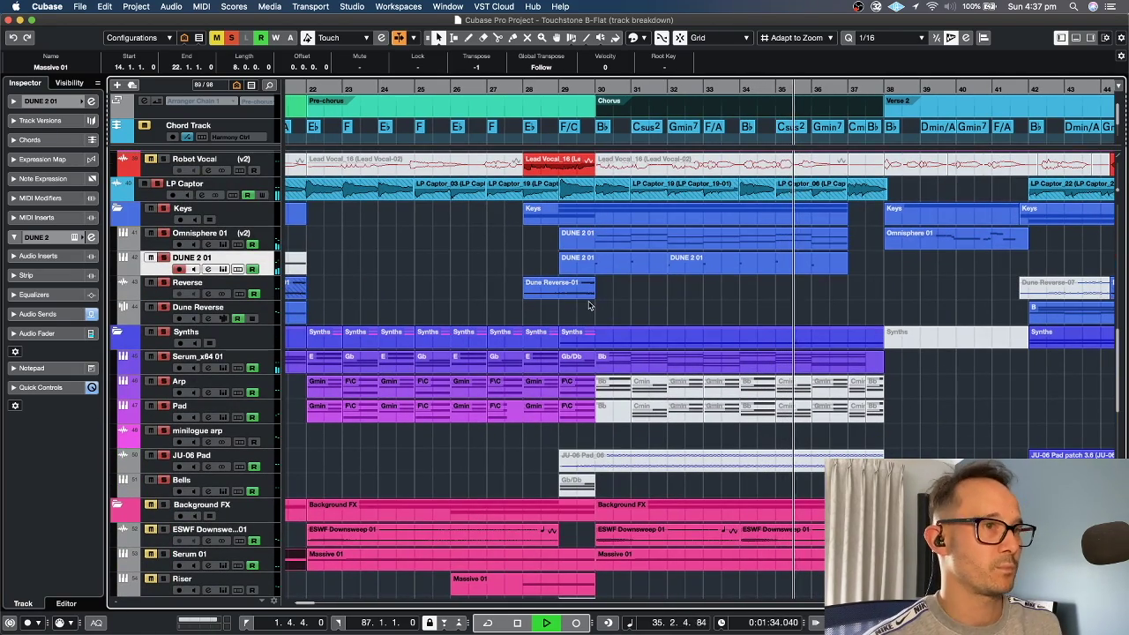
{"action": "scroll", "coordinate": [596, 265], "scroll_direction": "down", "scroll_amount": 4}
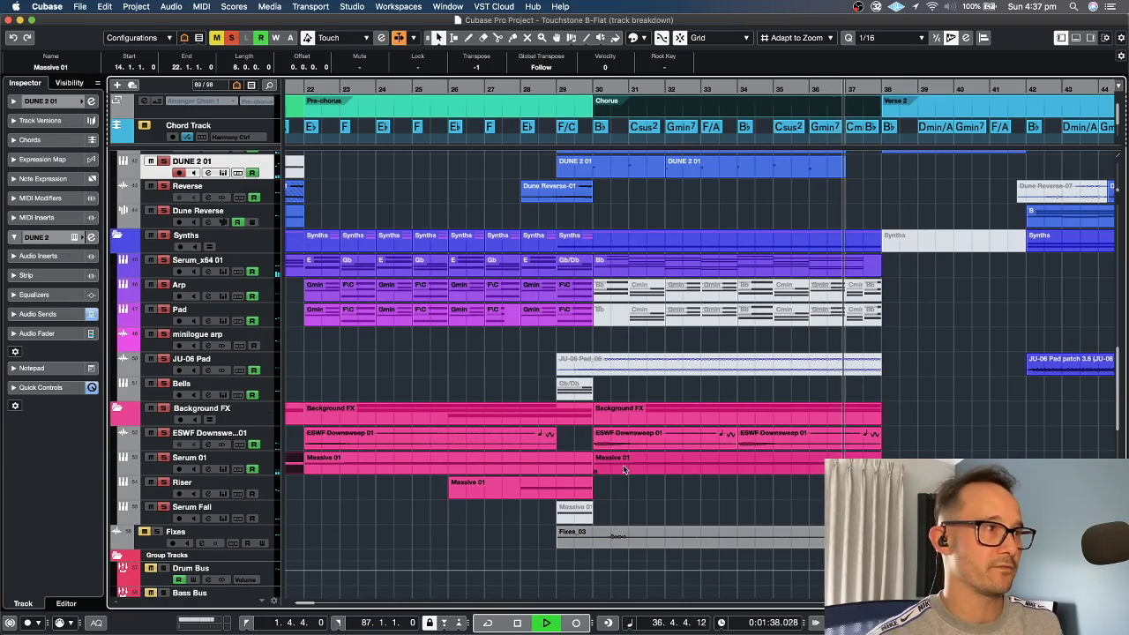
{"action": "scroll", "coordinate": [599, 335], "scroll_direction": "up", "scroll_amount": 10}
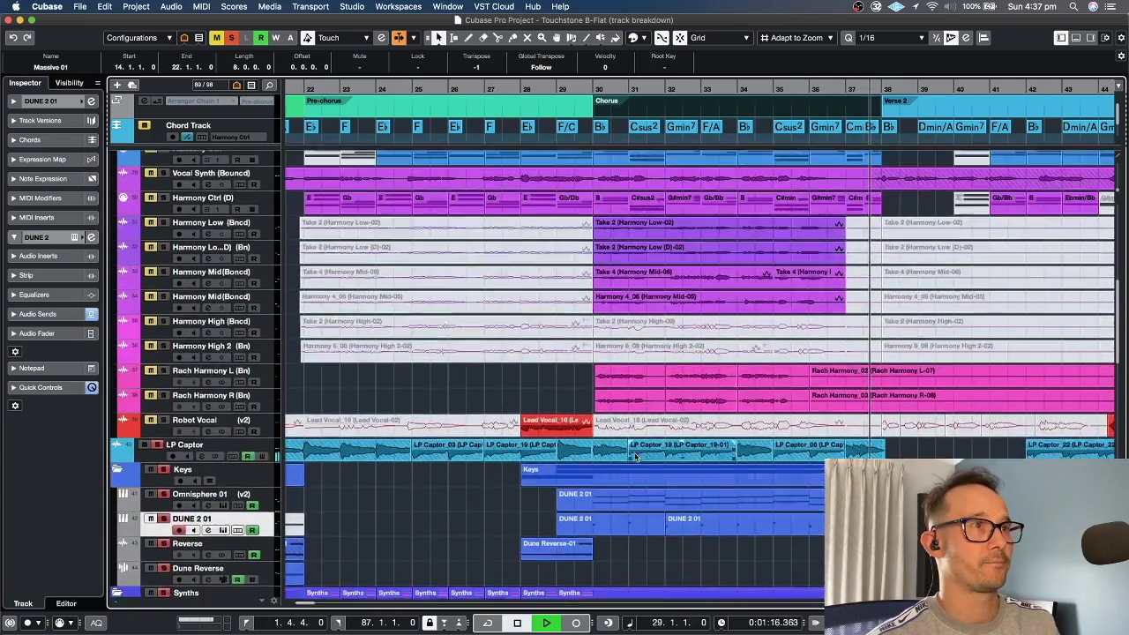
{"action": "key", "text": "space"}
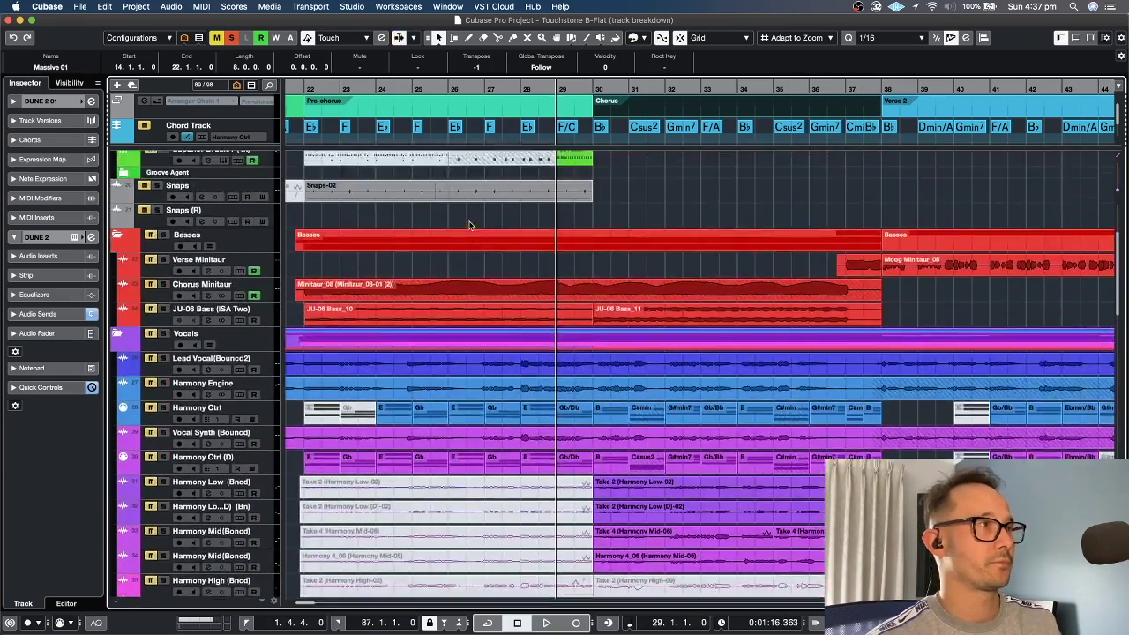
- Turn off all solos, select the Moog Minitaur_05 event on the Verse Minitaur track and play through Verse 2
{"action": "scroll", "coordinate": [476, 397], "scroll_direction": "up", "scroll_amount": 5}
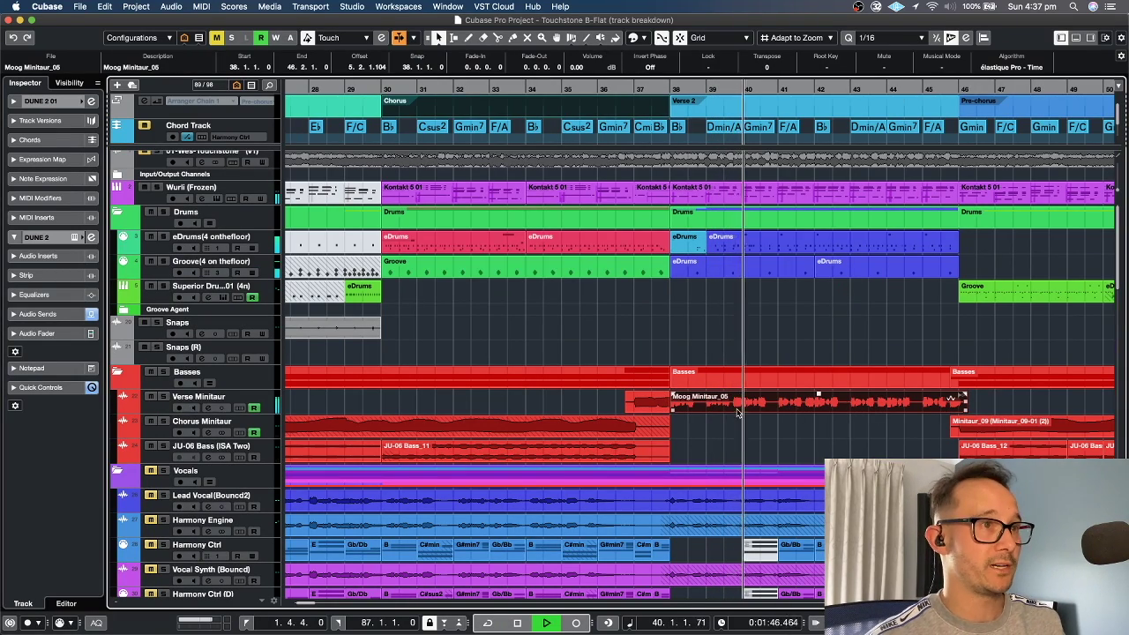
{"action": "scroll", "coordinate": [738, 413], "scroll_direction": "right", "scroll_amount": 2}
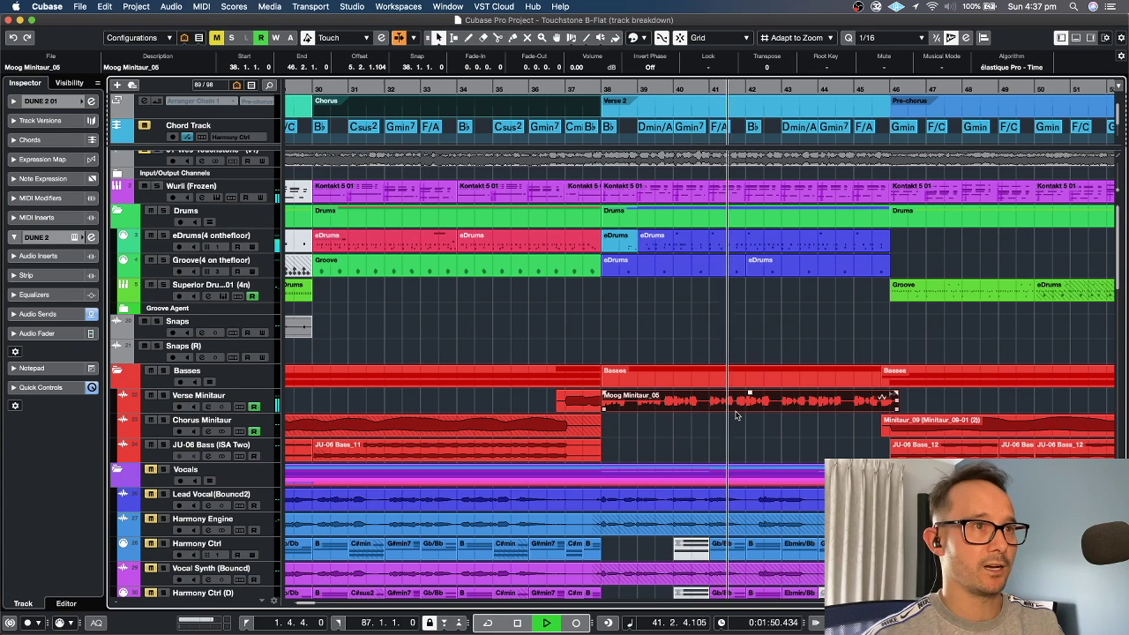
{"action": "scroll", "coordinate": [729, 414], "scroll_direction": "right", "scroll_amount": 3}
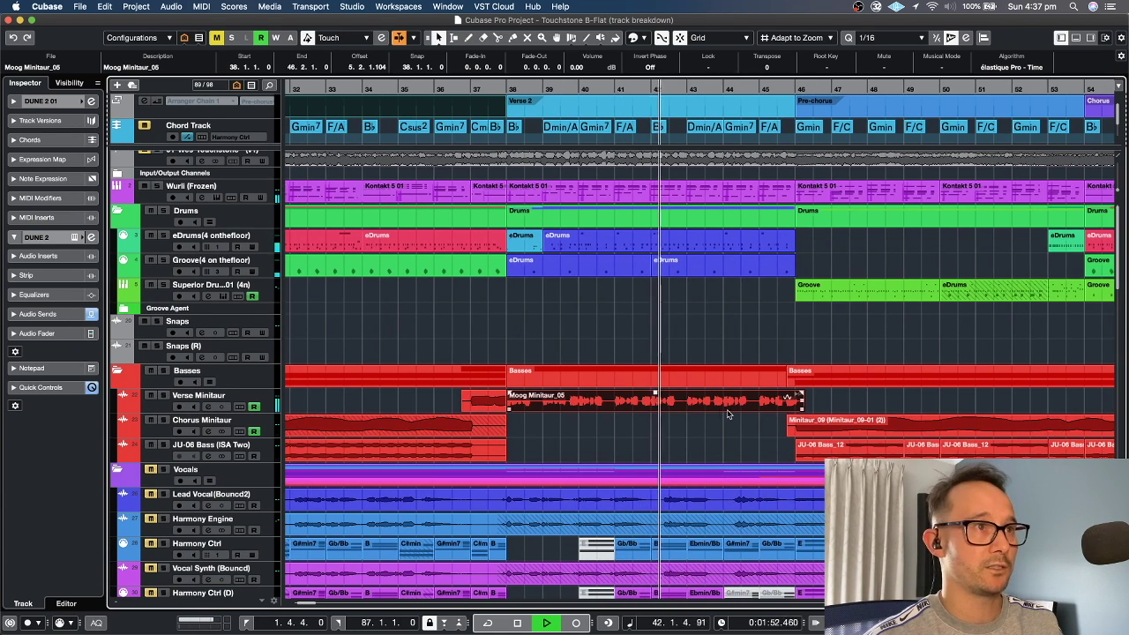
{"action": "scroll", "coordinate": [720, 413], "scroll_direction": "right", "scroll_amount": 2}
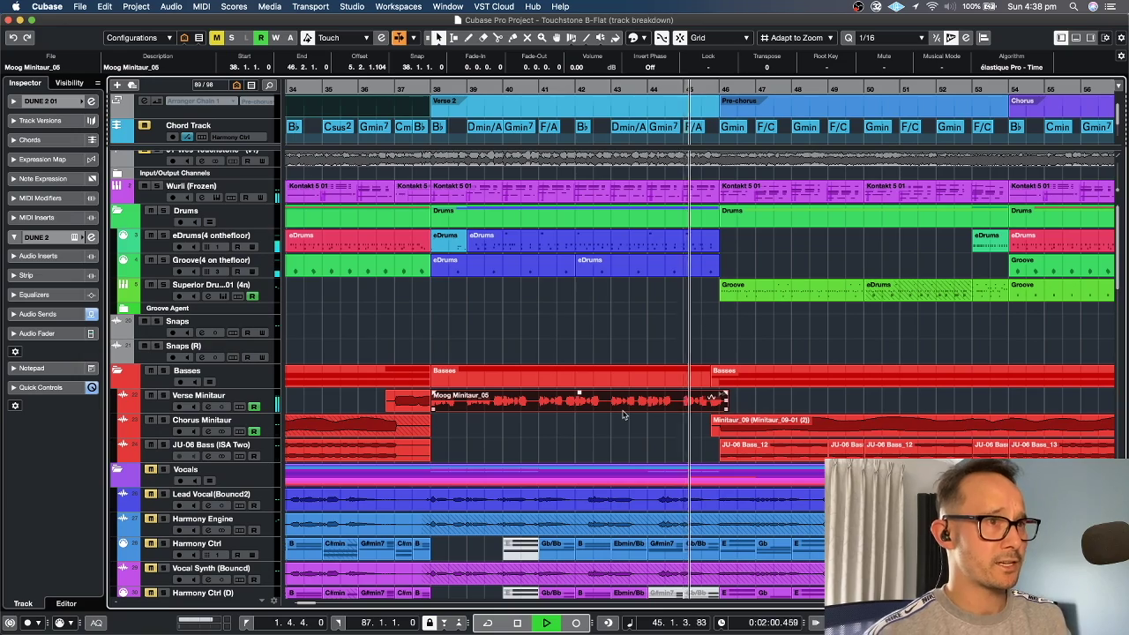
{"action": "scroll", "coordinate": [623, 415], "scroll_direction": "right", "scroll_amount": 3}
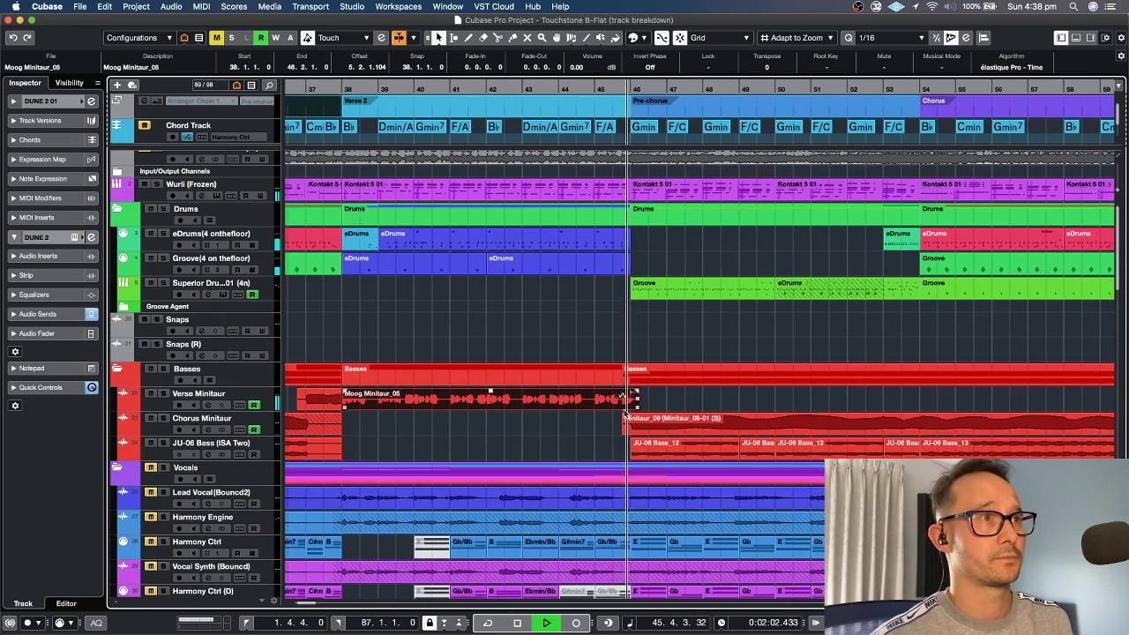
- Review the bass, vocal harmony, LP Captor and Keys tracks as the mix plays through the second Pre-chorus
{"action": "scroll", "coordinate": [597, 304], "scroll_direction": "right", "scroll_amount": 5}
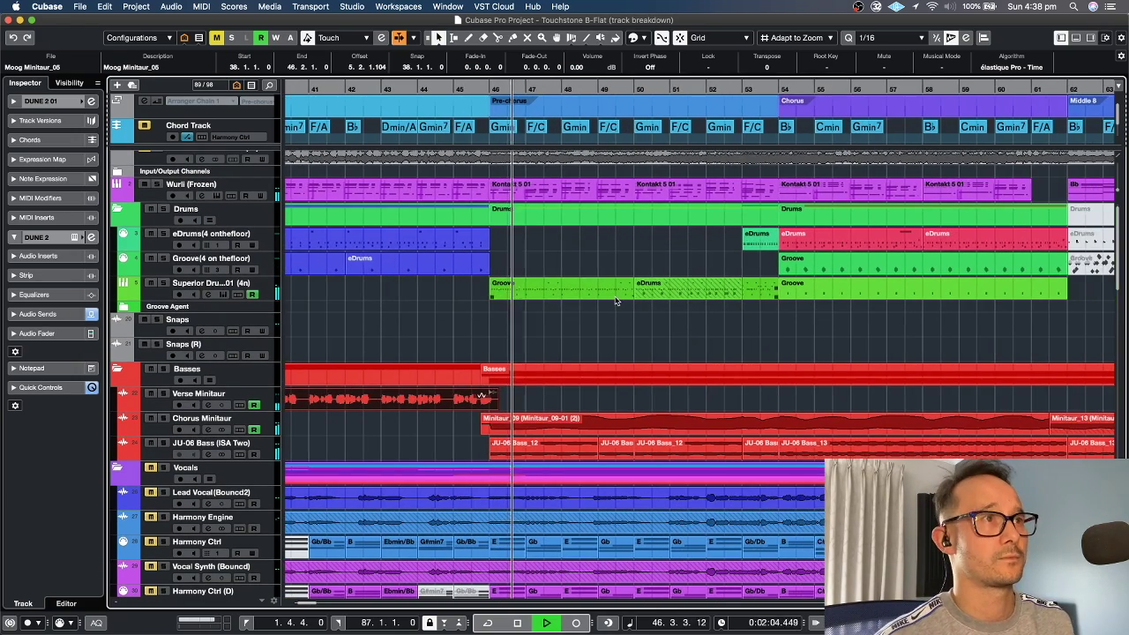
{"action": "scroll", "coordinate": [593, 305], "scroll_direction": "down", "scroll_amount": 5}
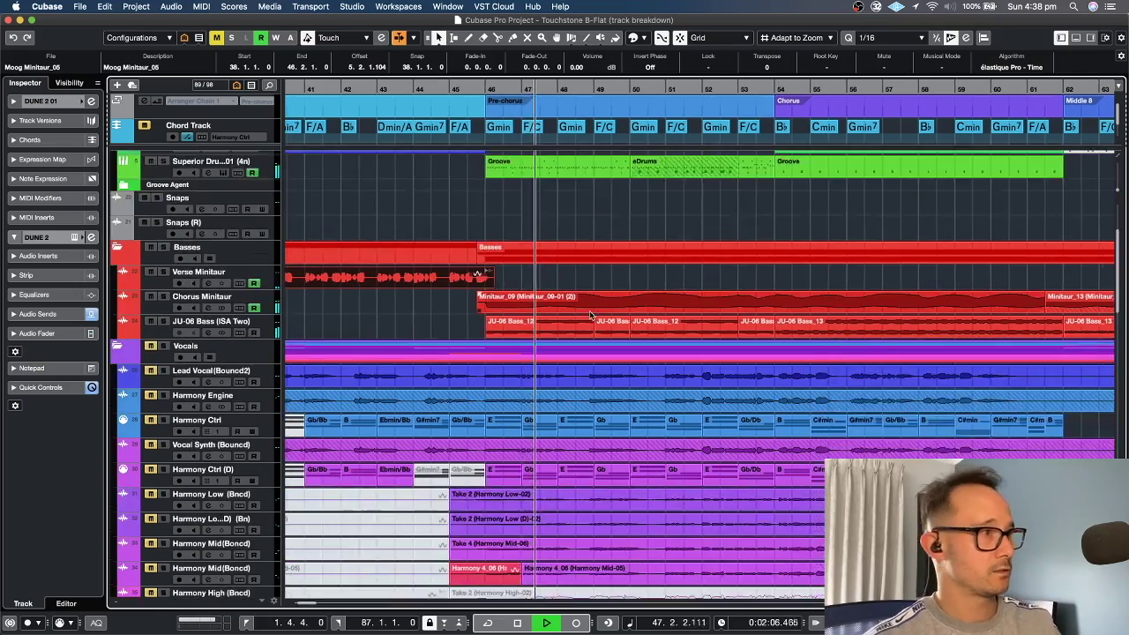
{"action": "scroll", "coordinate": [591, 315], "scroll_direction": "down", "scroll_amount": 5}
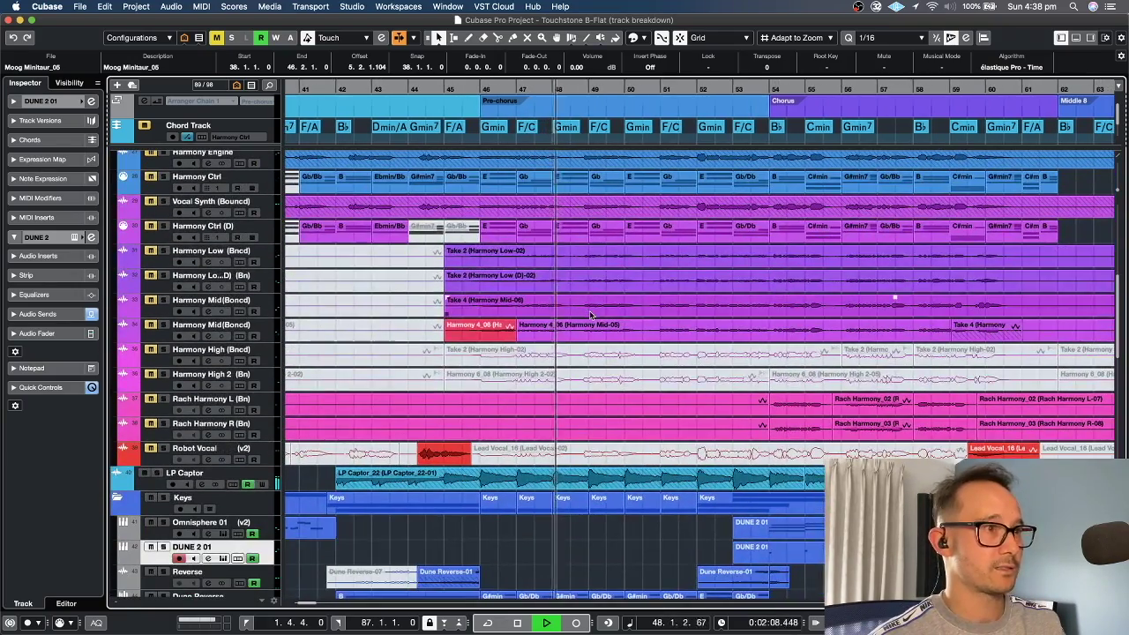
{"action": "scroll", "coordinate": [370, 326], "scroll_direction": "up", "scroll_amount": 3}
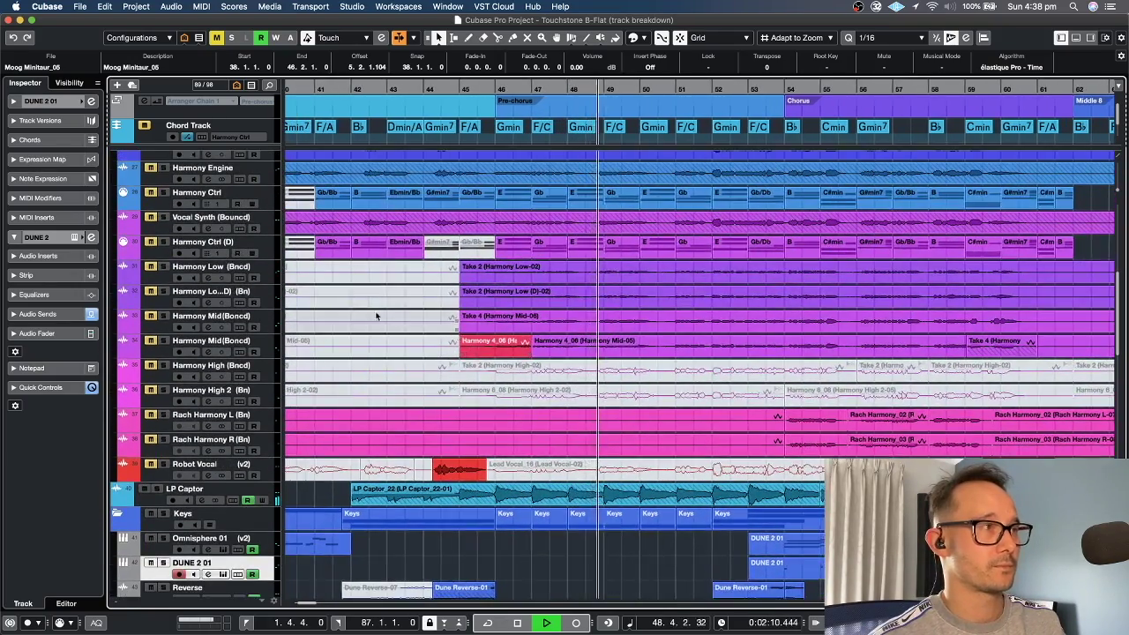
{"action": "scroll", "coordinate": [377, 315], "scroll_direction": "up", "scroll_amount": 2}
{"action": "scroll", "coordinate": [152, 329], "scroll_direction": "down", "scroll_amount": 2}
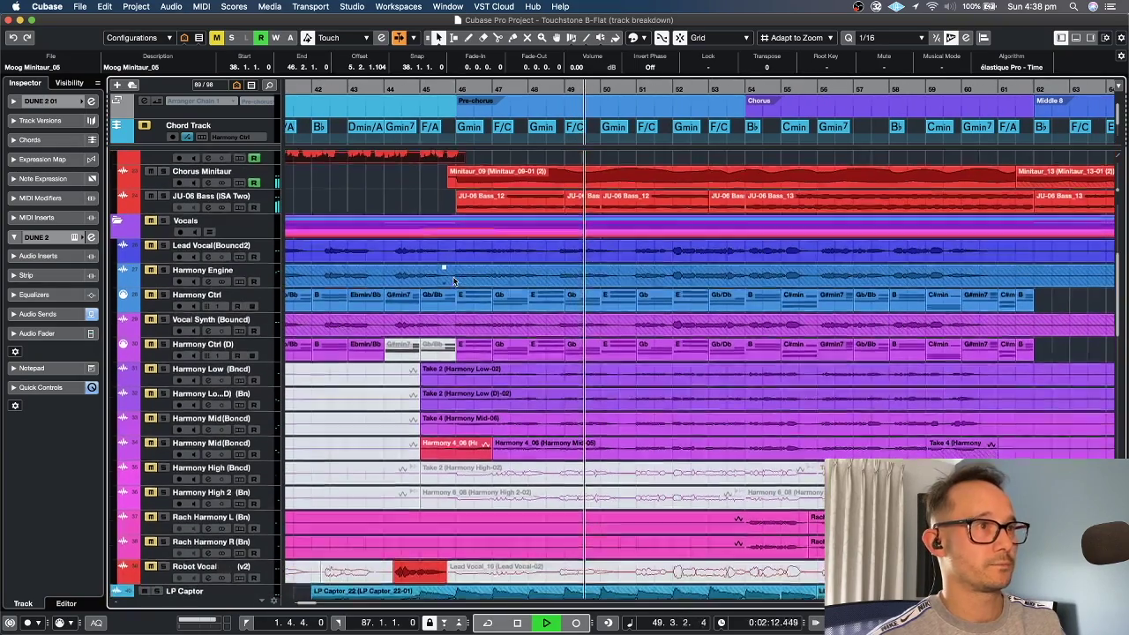
- Solo the Vocals folder, mute the Lead Vocal, select the tracks from Vocal Synth to Harmony Mid and play into the Chorus
{"action": "left_click", "coordinate": [164, 222]}
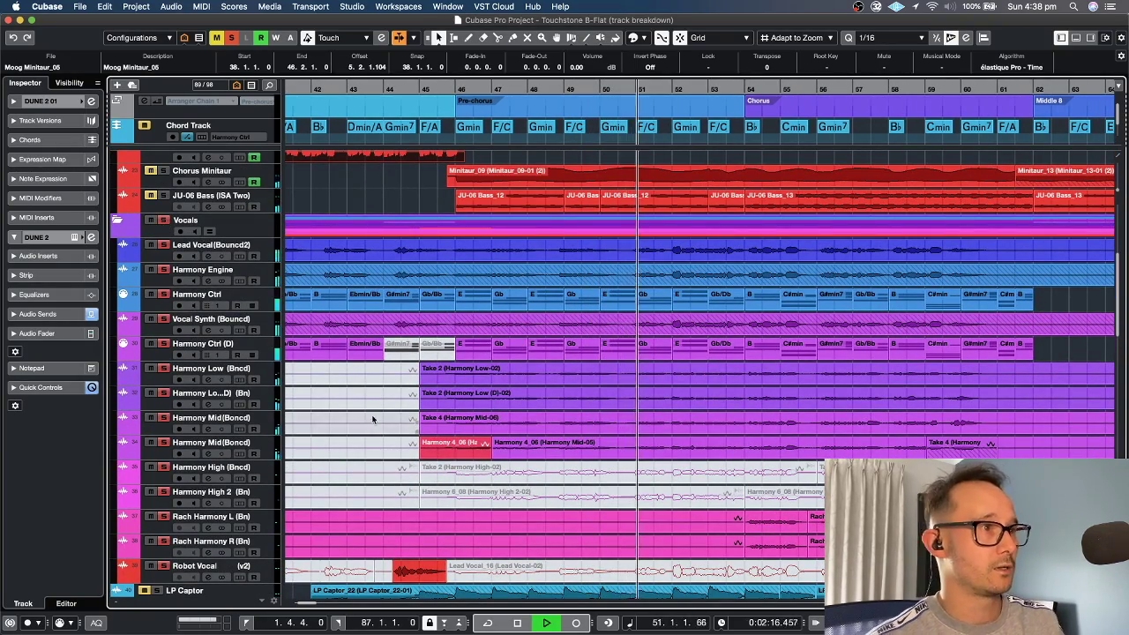
{"action": "left_click", "coordinate": [521, 403]}
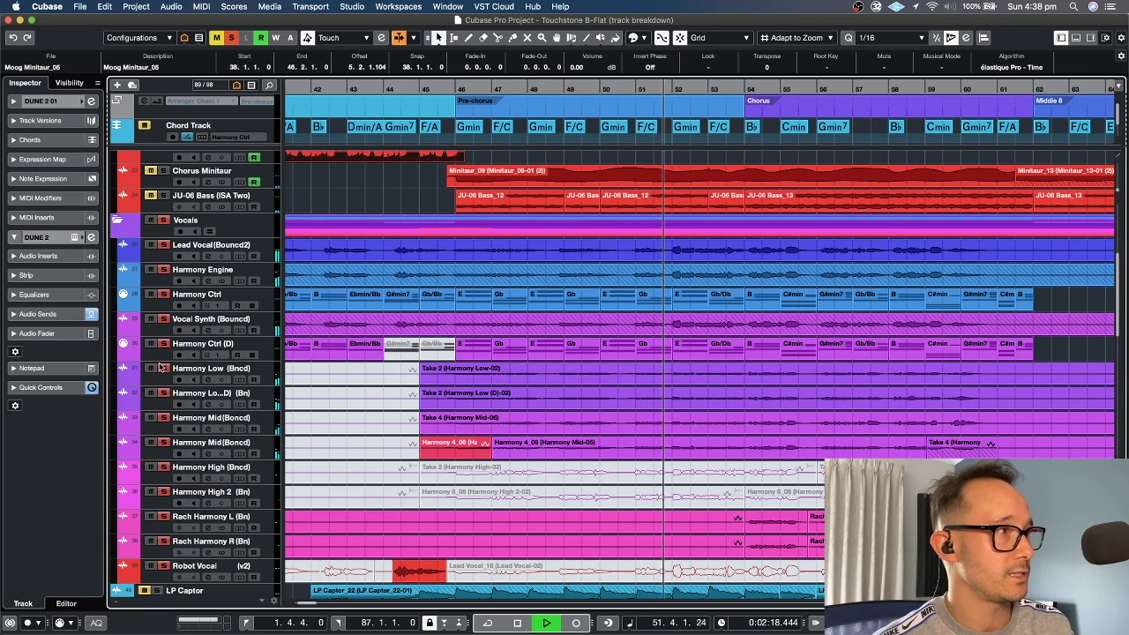
{"action": "left_click", "coordinate": [158, 331]}
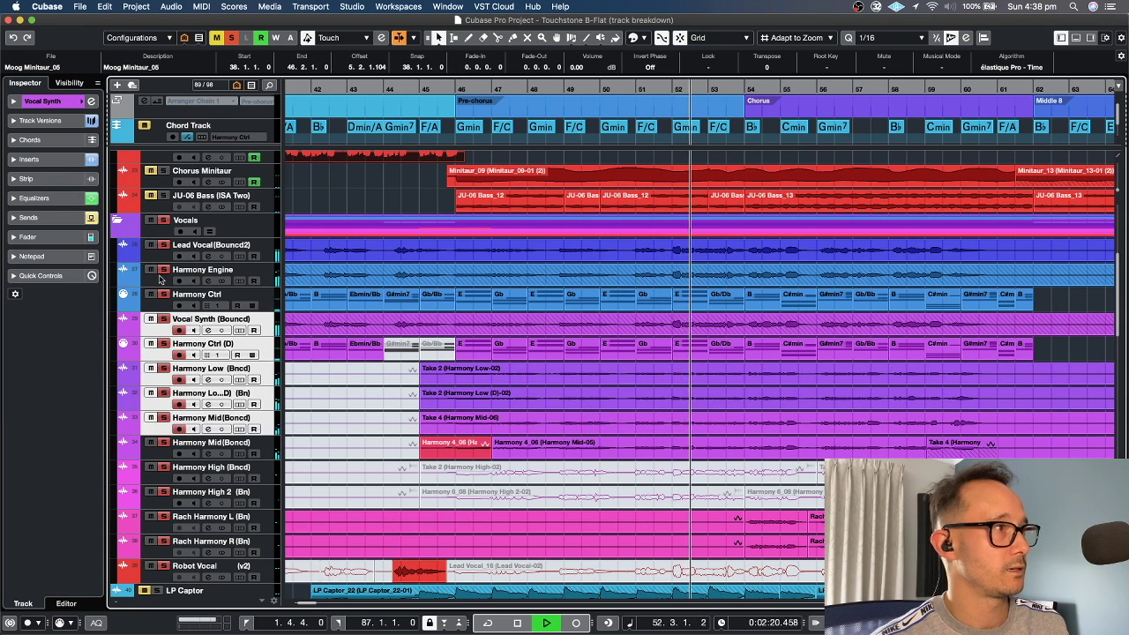
{"action": "left_click", "coordinate": [203, 423], "text": "shift"}
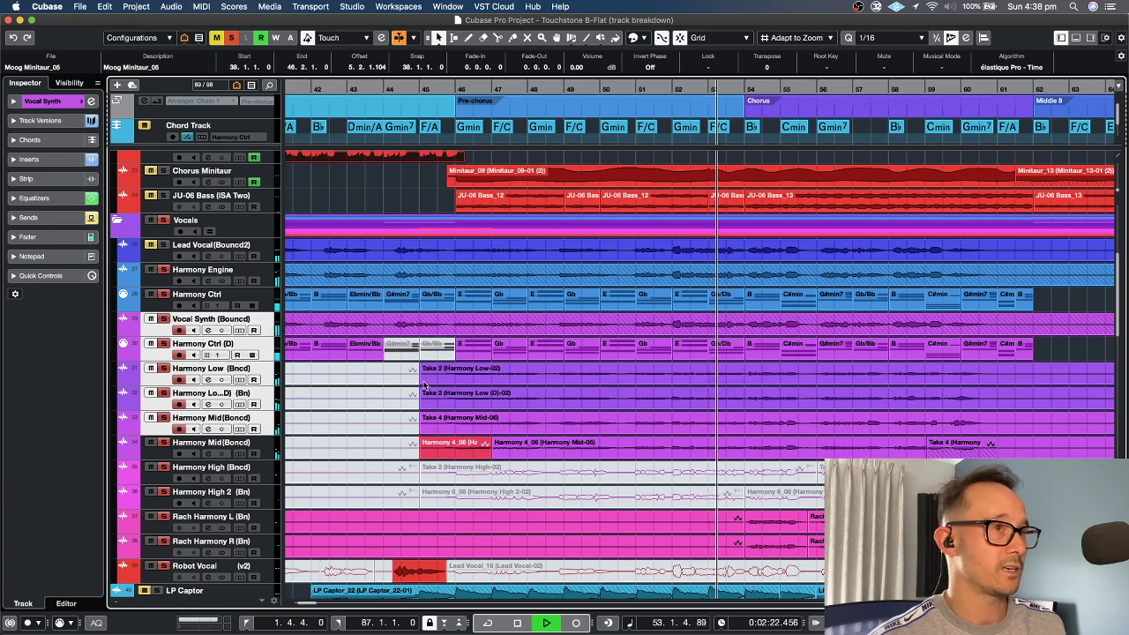
{"action": "left_click", "coordinate": [563, 379]}
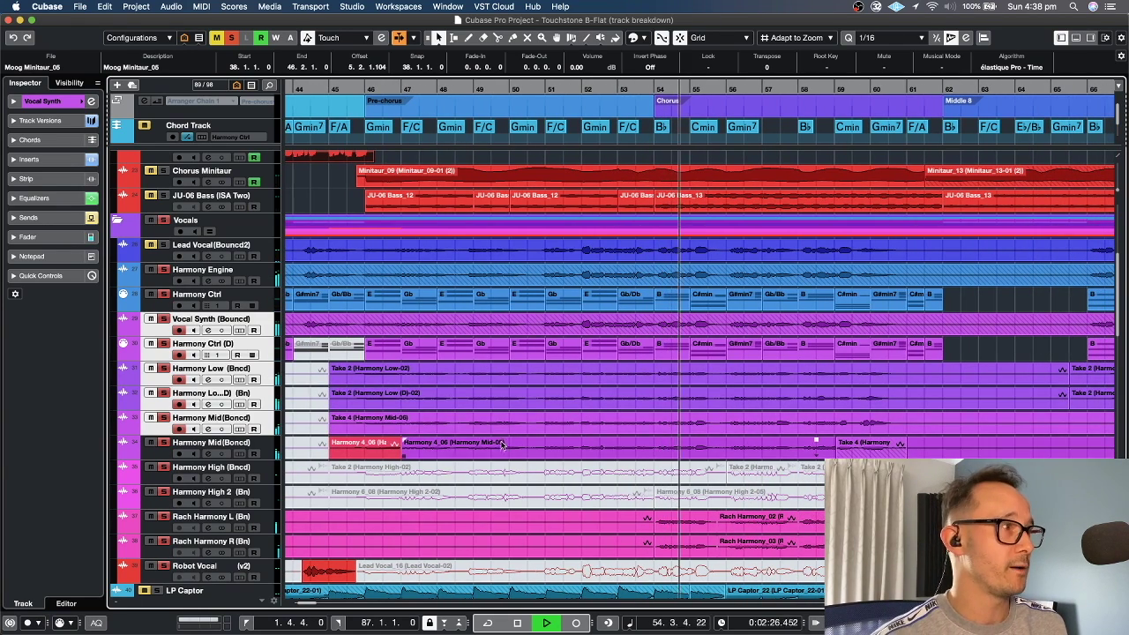
- Examine the Harmony High, Rach Harmony and Robot Vocal tracks while the soloed vocals play through the second Chorus
{"action": "scroll", "coordinate": [529, 467], "scroll_direction": "down", "scroll_amount": 4}
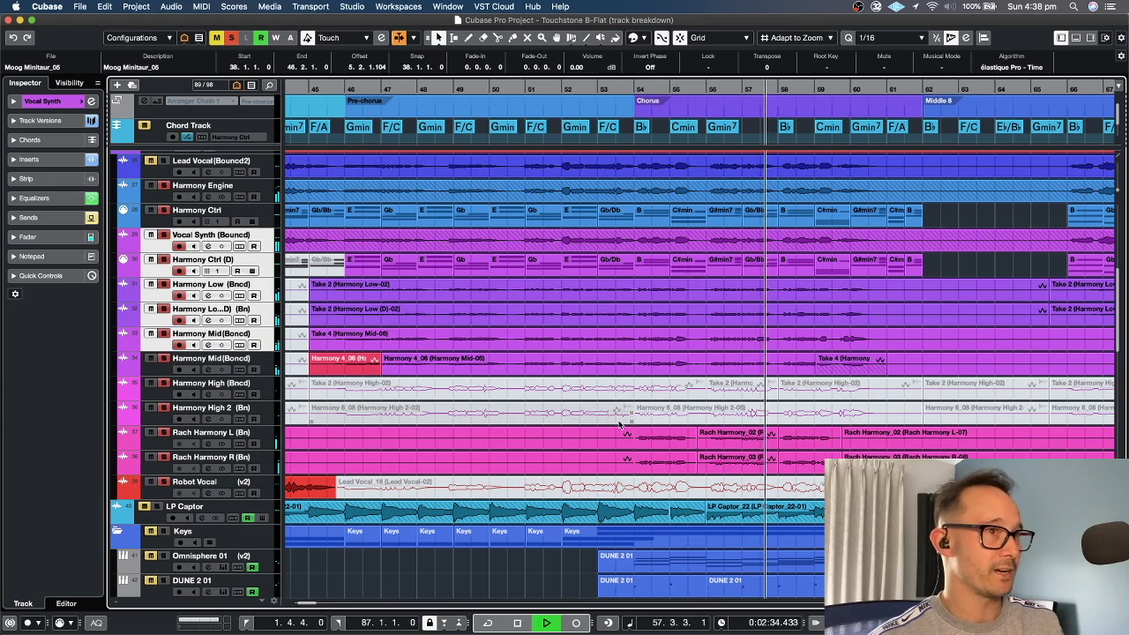
{"action": "left_click", "coordinate": [351, 444]}
{"action": "scroll", "coordinate": [353, 445], "scroll_direction": "right", "scroll_amount": 5}
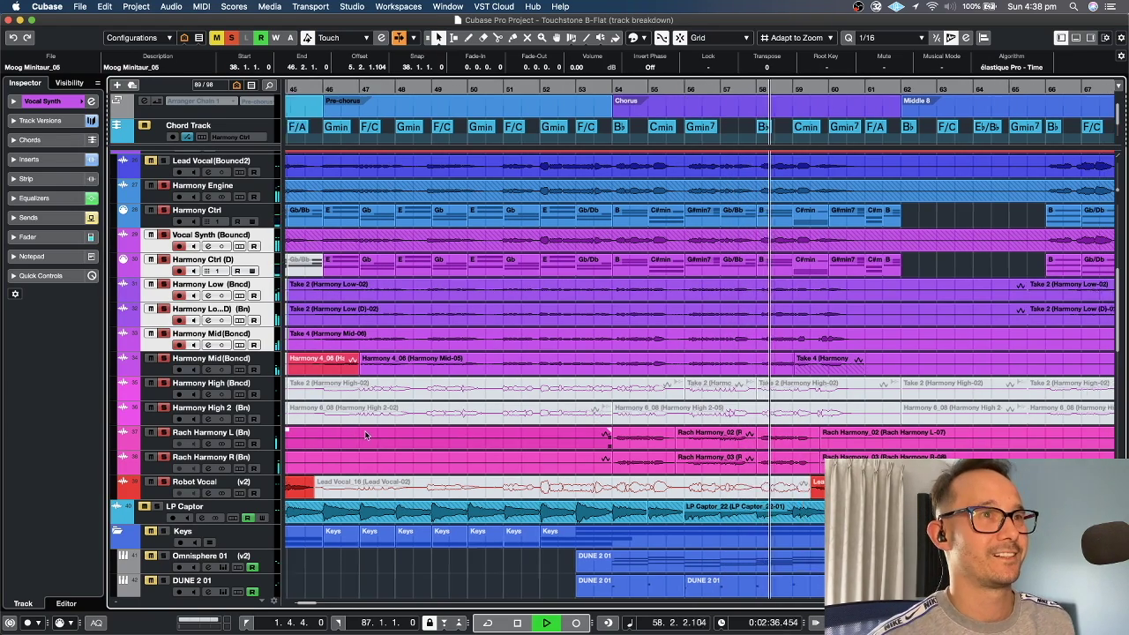
{"action": "scroll", "coordinate": [348, 419], "scroll_direction": "up", "scroll_amount": 2}
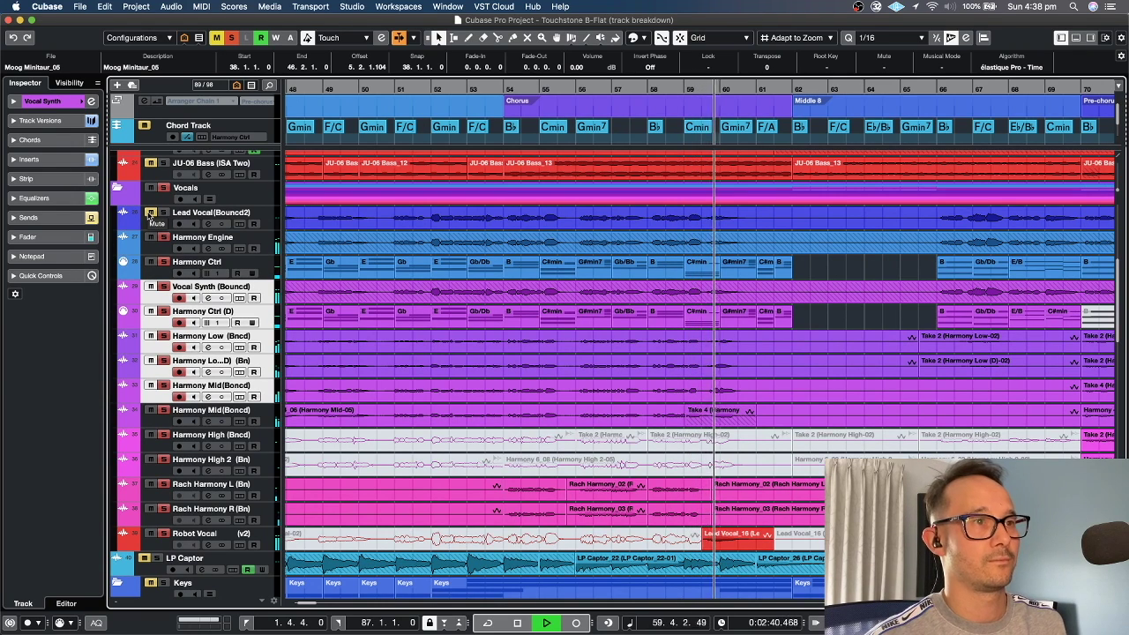
- Replay the end of the second Chorus from bar 59 with only the Robot Vocal track heard in solo
{"action": "scroll", "coordinate": [393, 500], "scroll_direction": "right", "scroll_amount": 3}
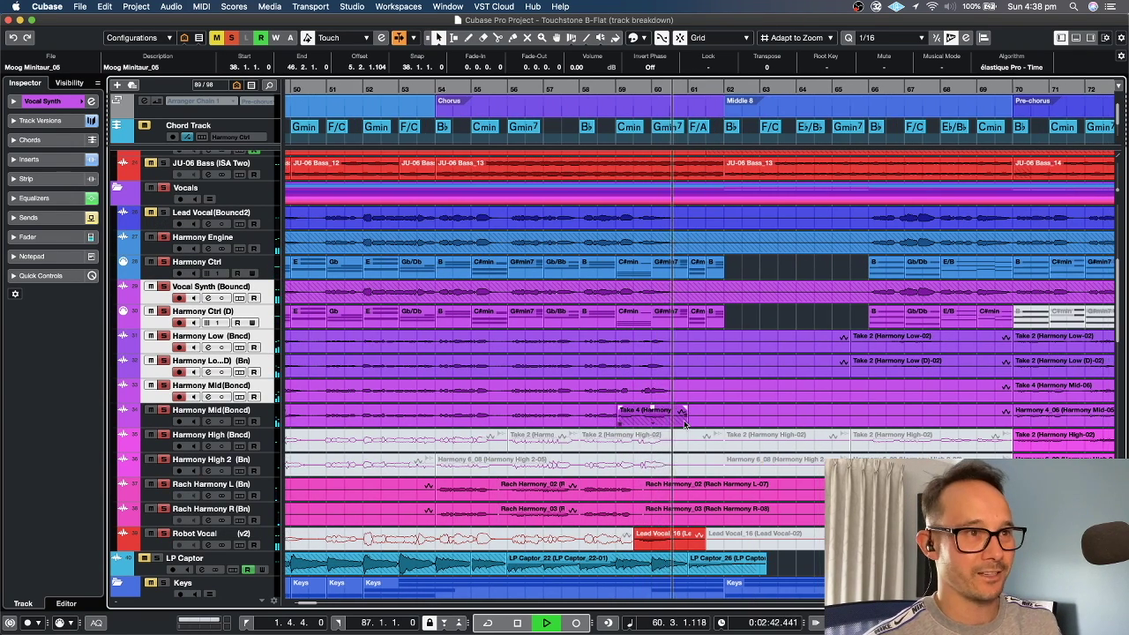
{"action": "left_click", "coordinate": [614, 100]}
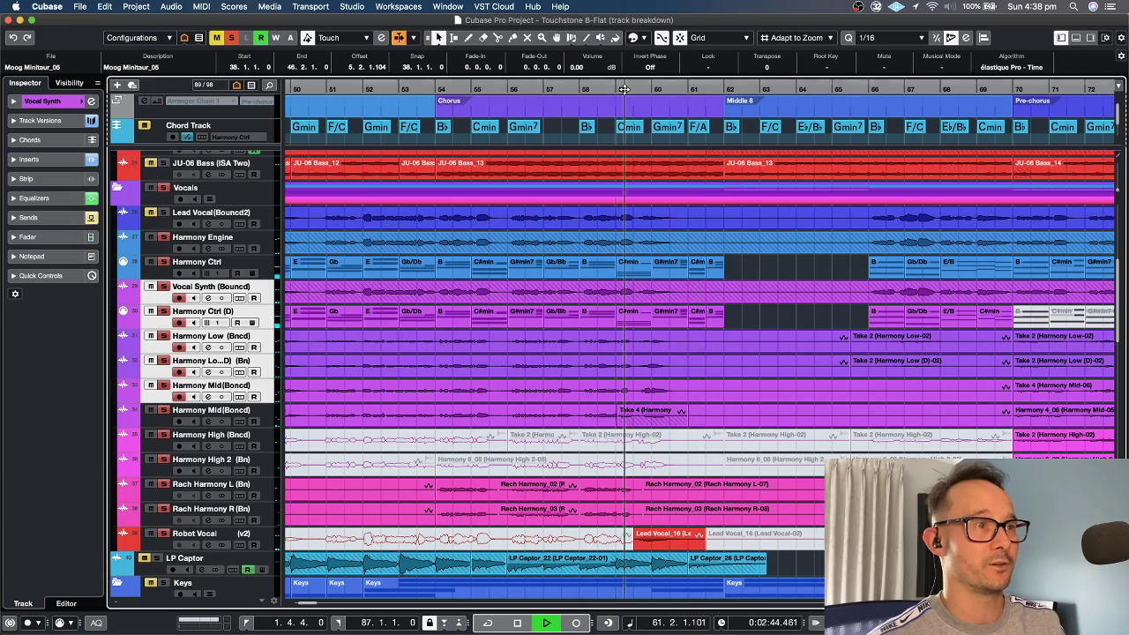
{"action": "left_click", "coordinate": [607, 411]}
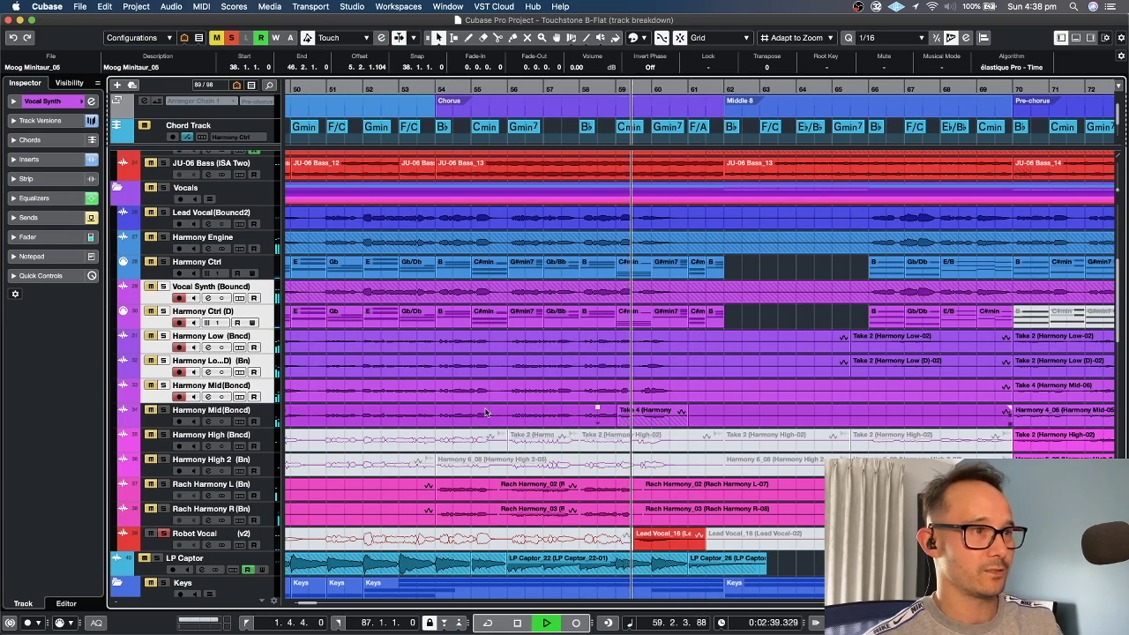
- Turn off all solos, unmute the vocal tracks and let the full mix play on towards the Middle 8
{"action": "scroll", "coordinate": [602, 411], "scroll_direction": "down", "scroll_amount": 3}
{"action": "scroll", "coordinate": [603, 411], "scroll_direction": "right", "scroll_amount": 3}
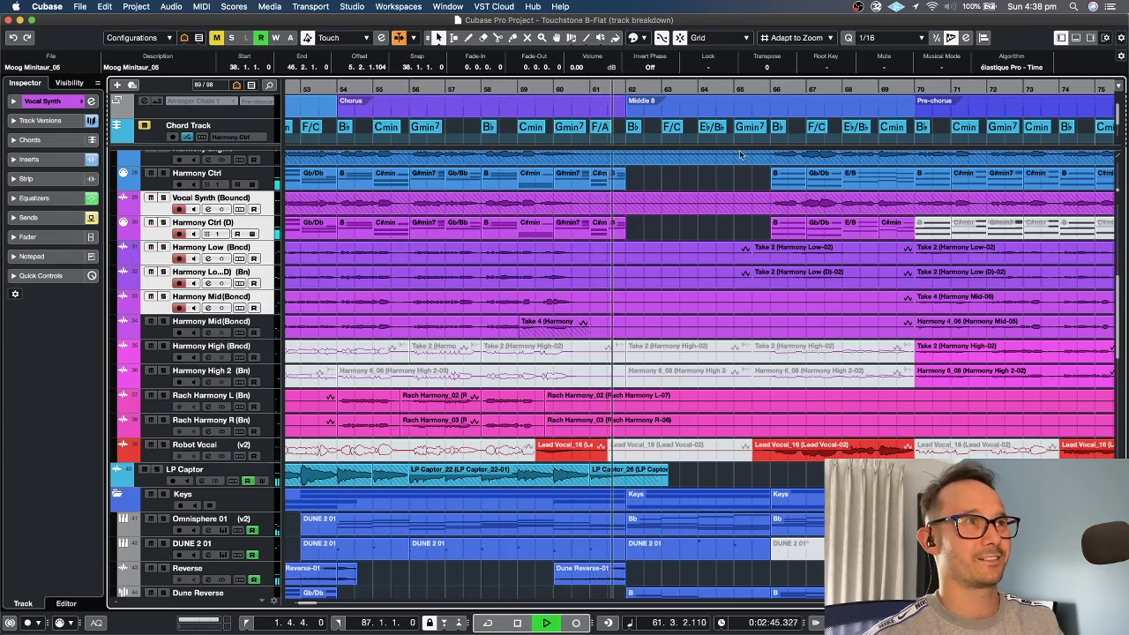
{"action": "scroll", "coordinate": [718, 159], "scroll_direction": "up", "scroll_amount": 2}
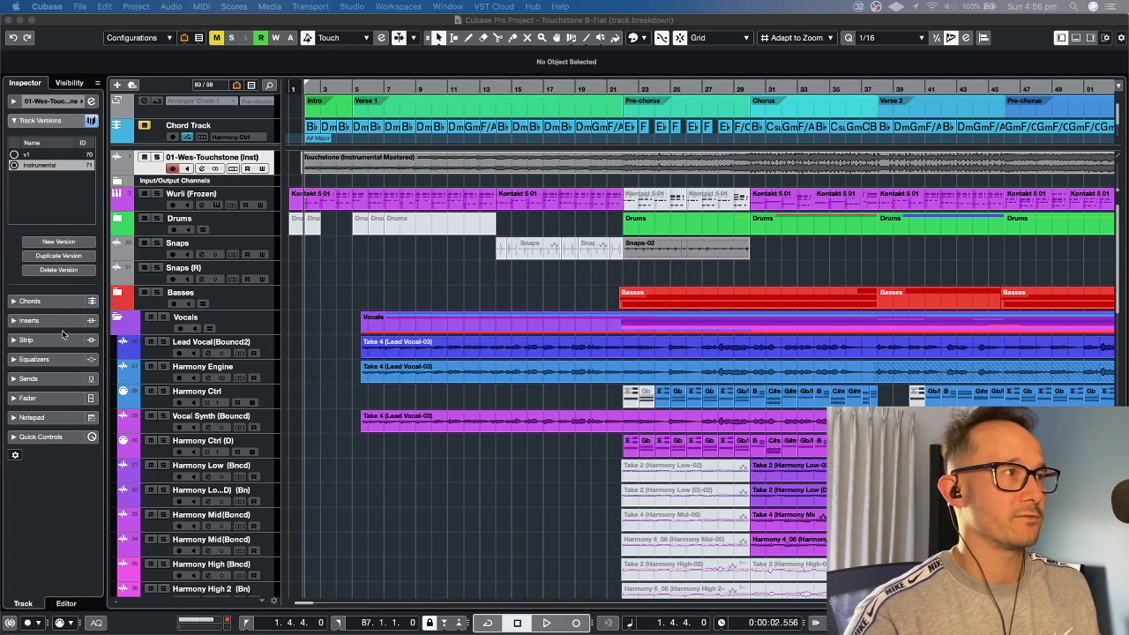
- Solo the Vocals folder and play the song from the start of Verse 1 at bar 5
{"action": "left_click", "coordinate": [354, 90]}
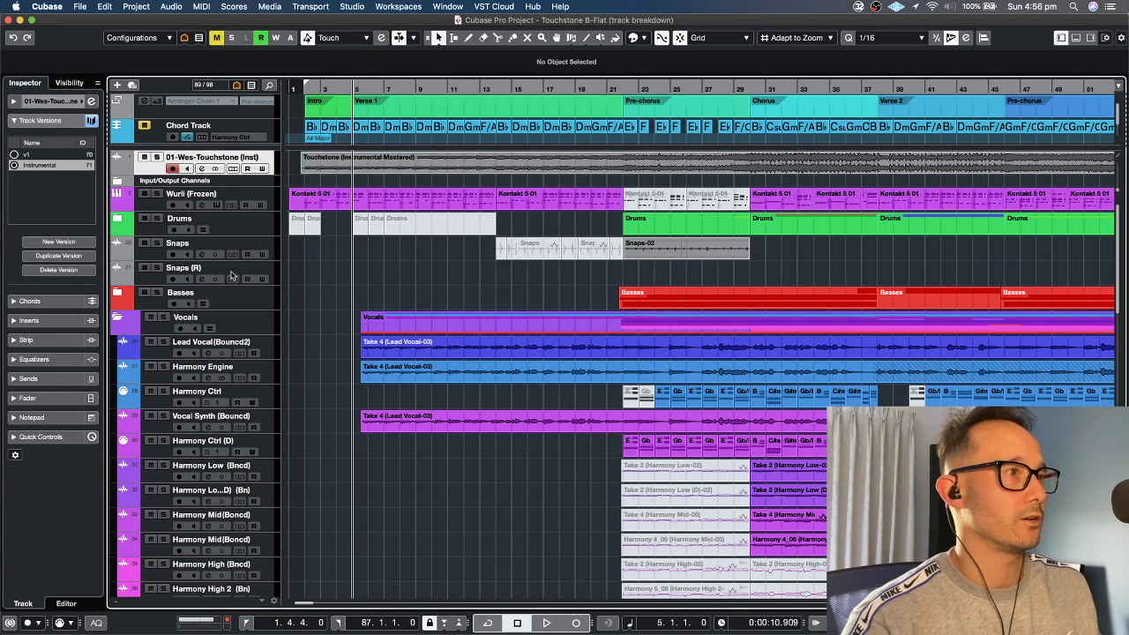
{"action": "left_click", "coordinate": [164, 342]}
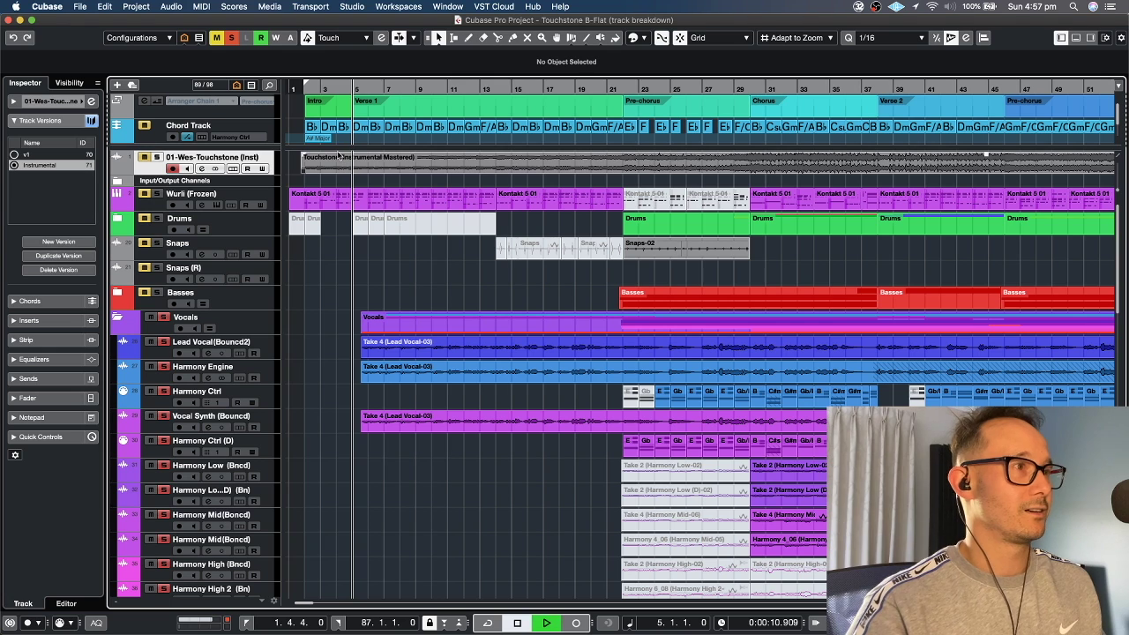
{"action": "key", "text": "space"}
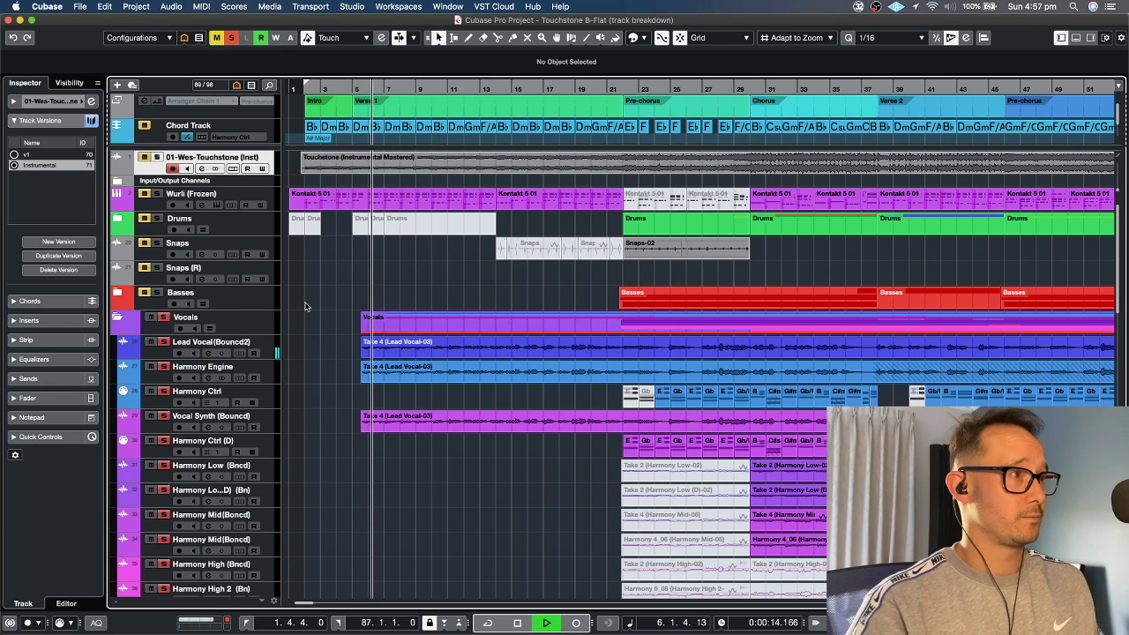
- Select the Lead Vocal track, bypass its inserts and sends, listen to it dry through Verse 1 and stop playback
{"action": "left_click", "coordinate": [154, 357]}
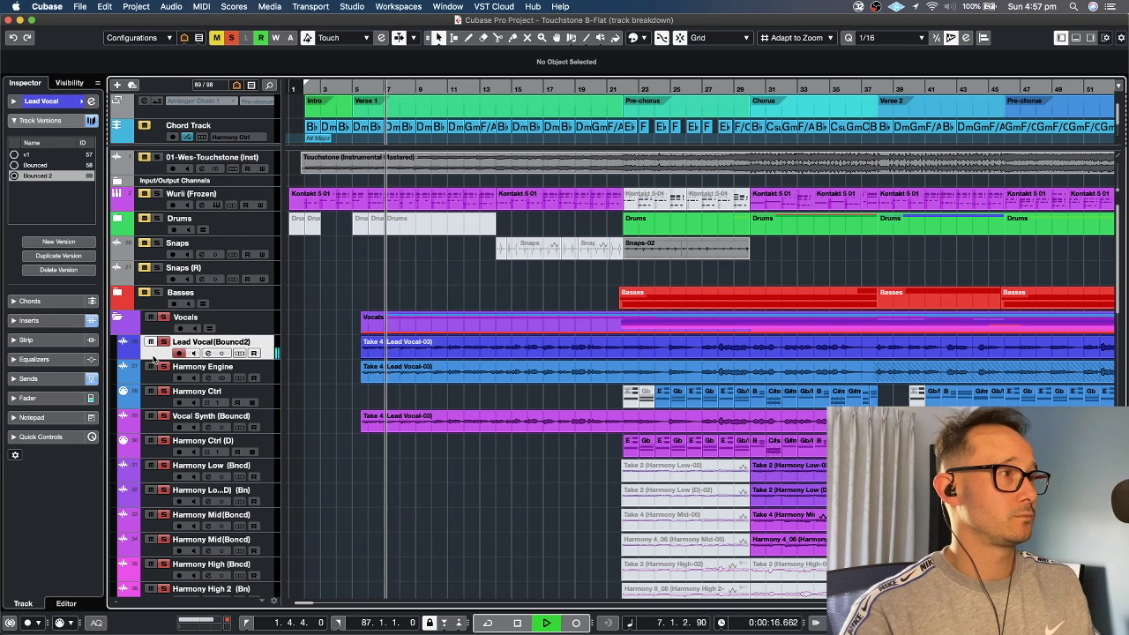
{"action": "left_click", "coordinate": [91, 321]}
{"action": "left_click", "coordinate": [91, 378]}
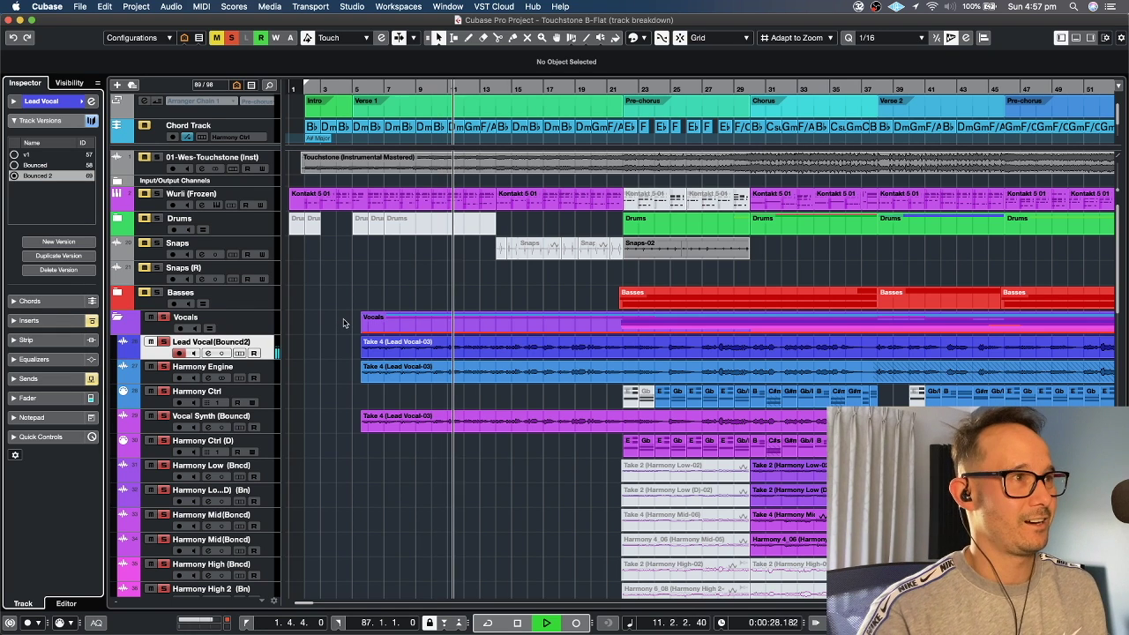
{"action": "scroll", "coordinate": [285, 367], "scroll_direction": "right", "scroll_amount": 2}
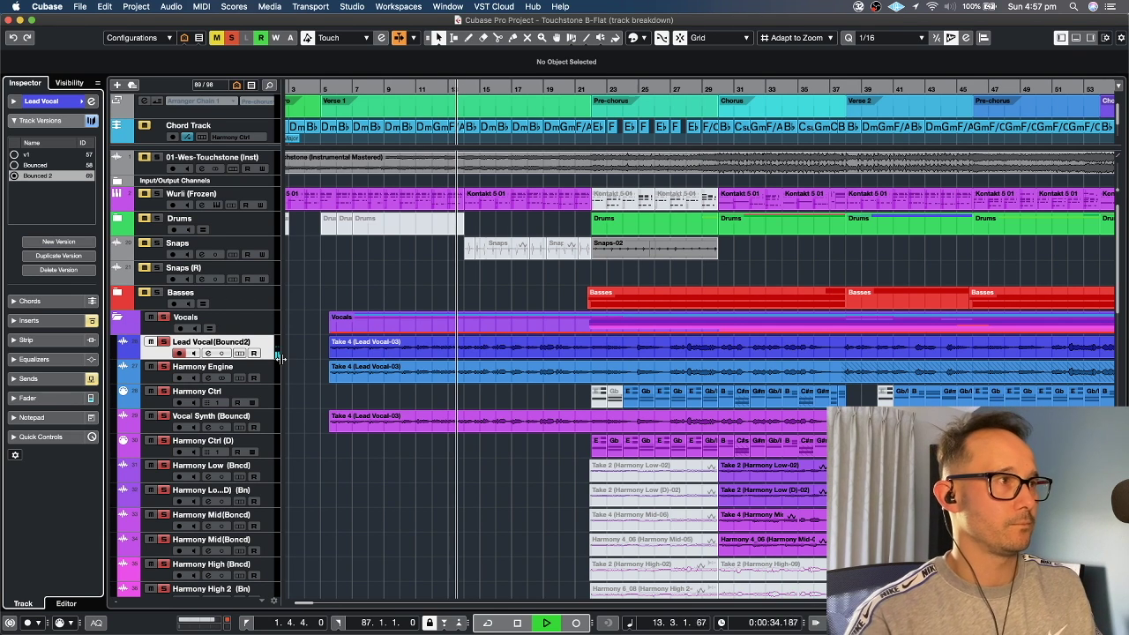
{"action": "key", "text": "space"}
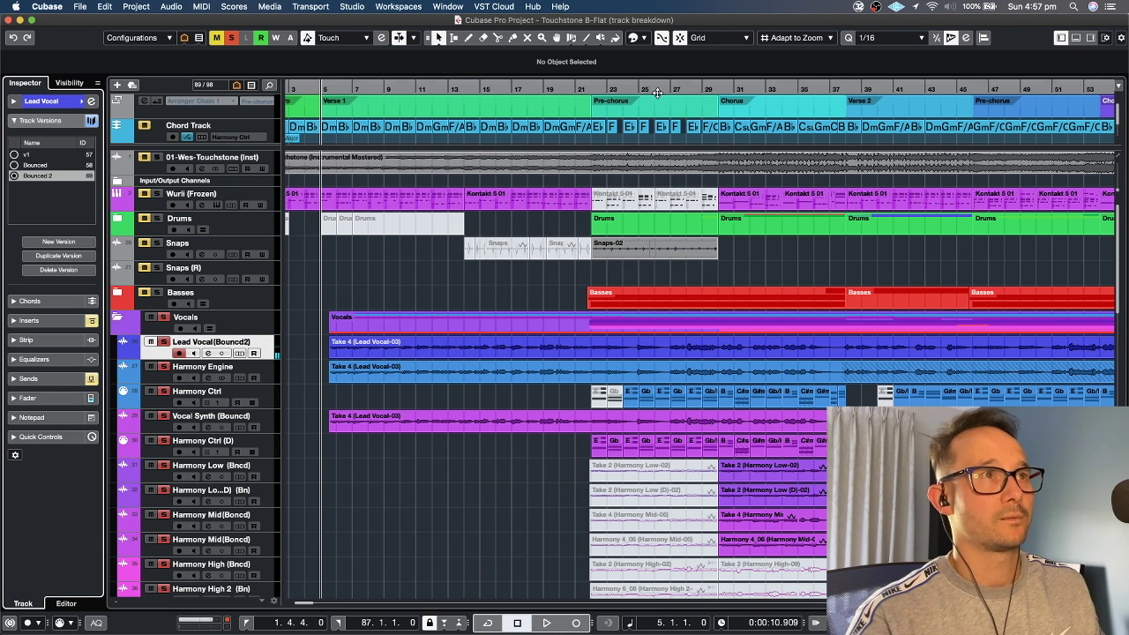
- Move the playback position to the first Chorus at bar 30 and inspect the Harmony Engine track's insert effects
{"action": "left_click", "coordinate": [720, 90]}
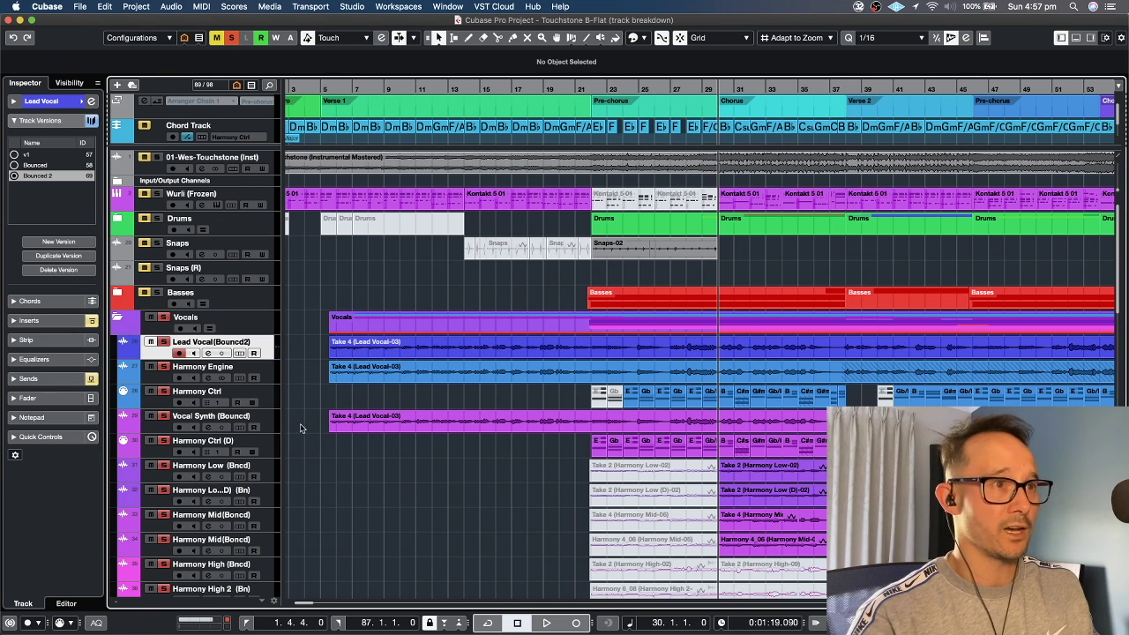
{"action": "left_click", "coordinate": [269, 373]}
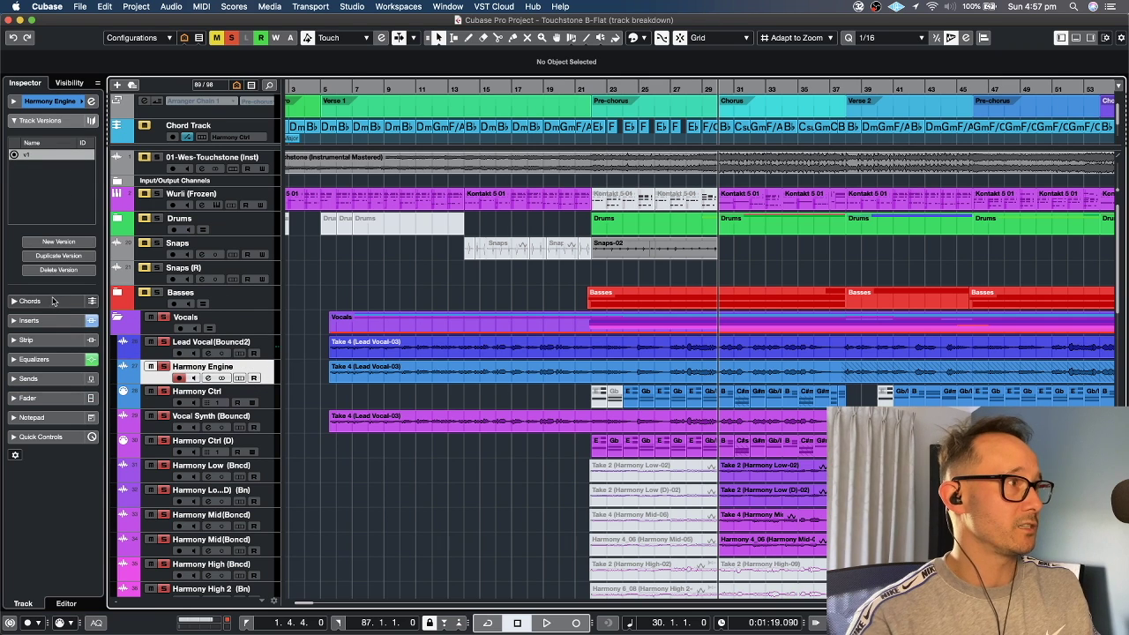
{"action": "left_click", "coordinate": [29, 321]}
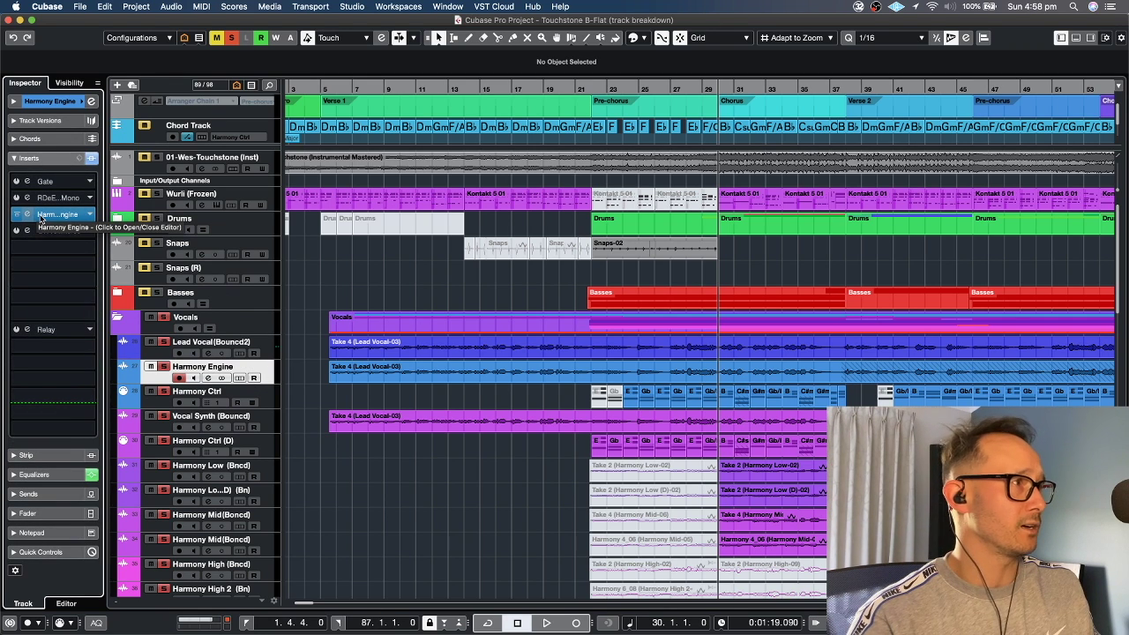
{"action": "left_click", "coordinate": [29, 158]}
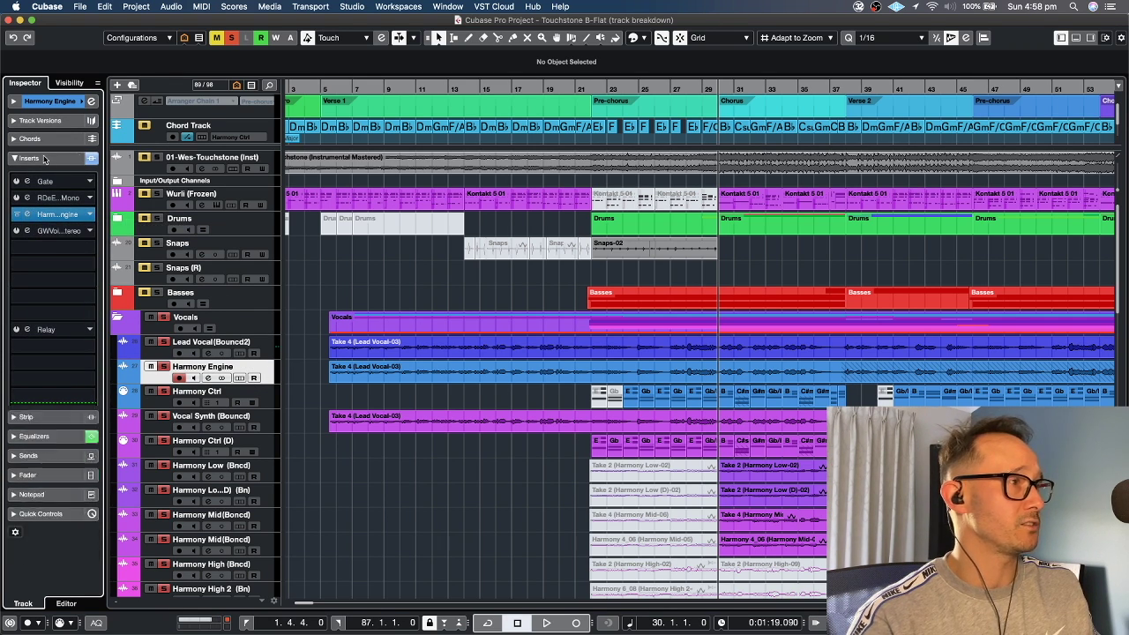
- Inspect the insert effects on the Vocal Synth track, then show its basic track settings
{"action": "left_click", "coordinate": [156, 429]}
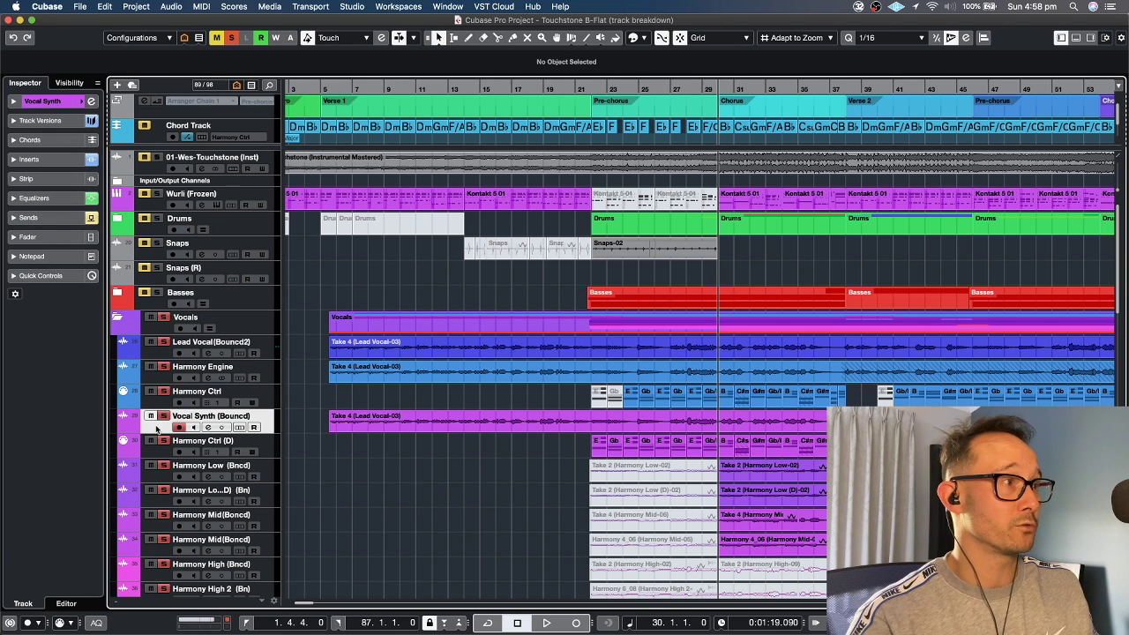
{"action": "left_click", "coordinate": [29, 158]}
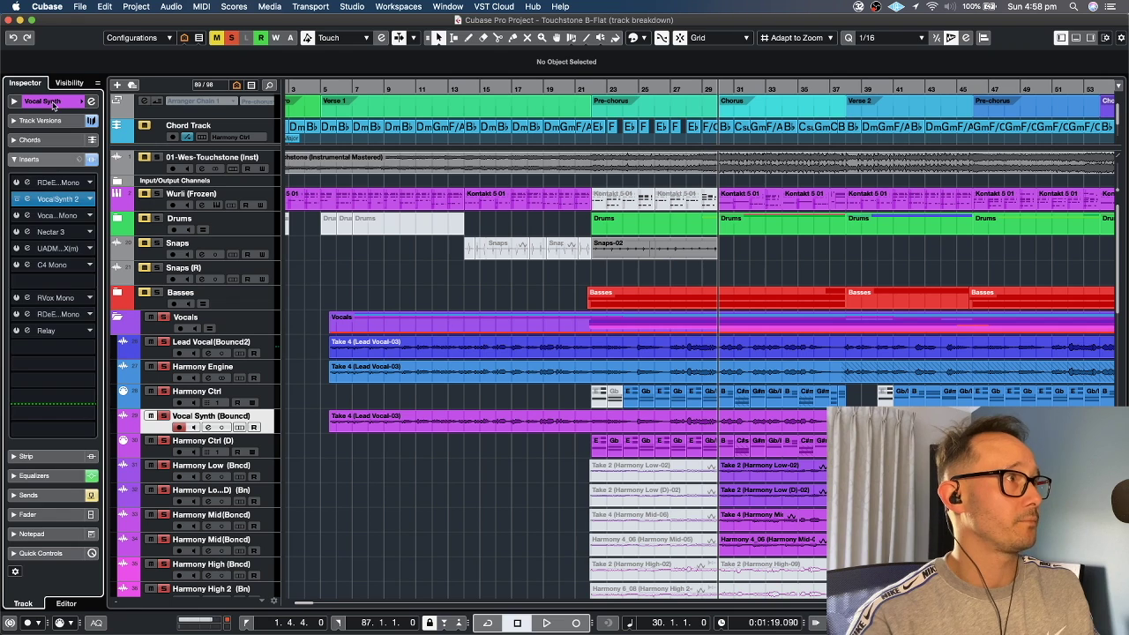
{"action": "left_click", "coordinate": [53, 102]}
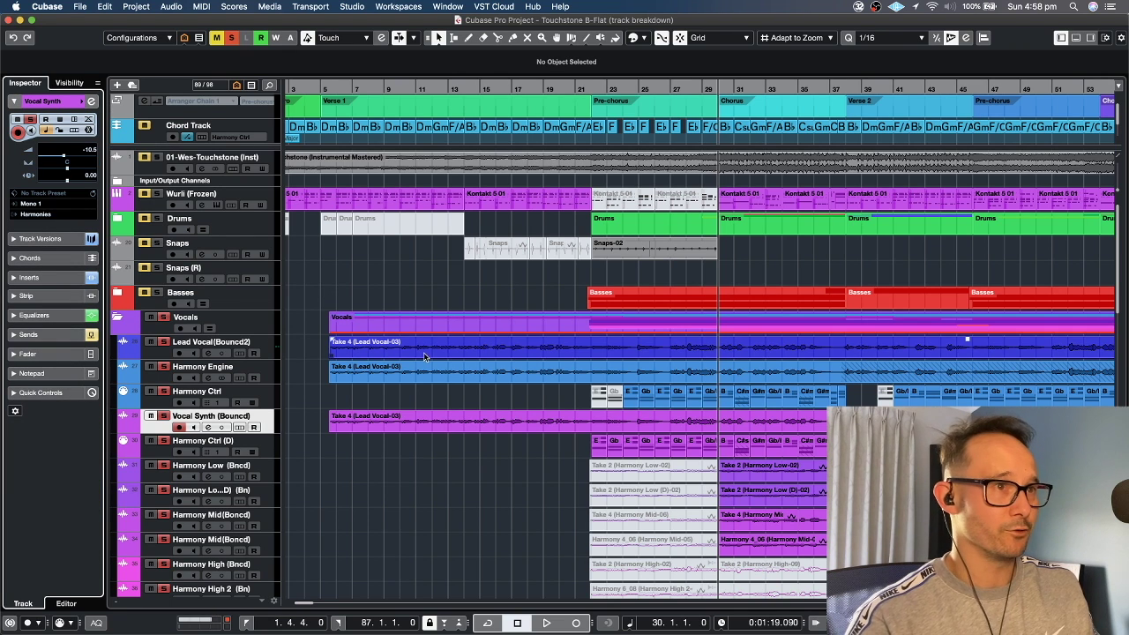
- Play the first Chorus and mute the Lead Vocal, both Harmony Low and both Harmony Mid tracks
{"action": "key", "text": "space"}
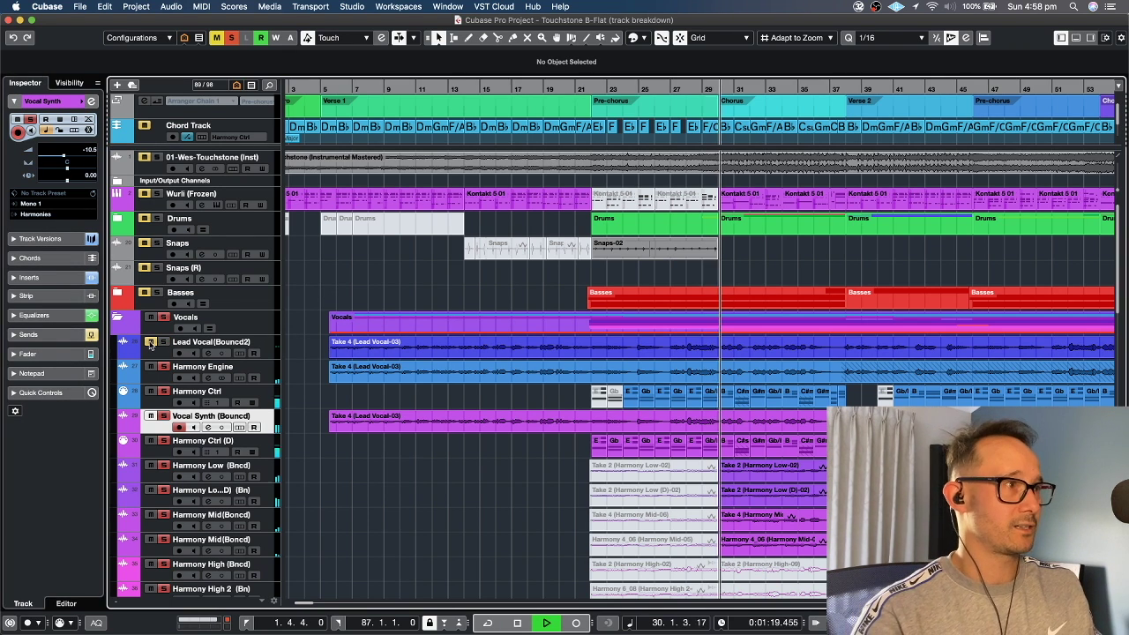
{"action": "left_click", "coordinate": [150, 342]}
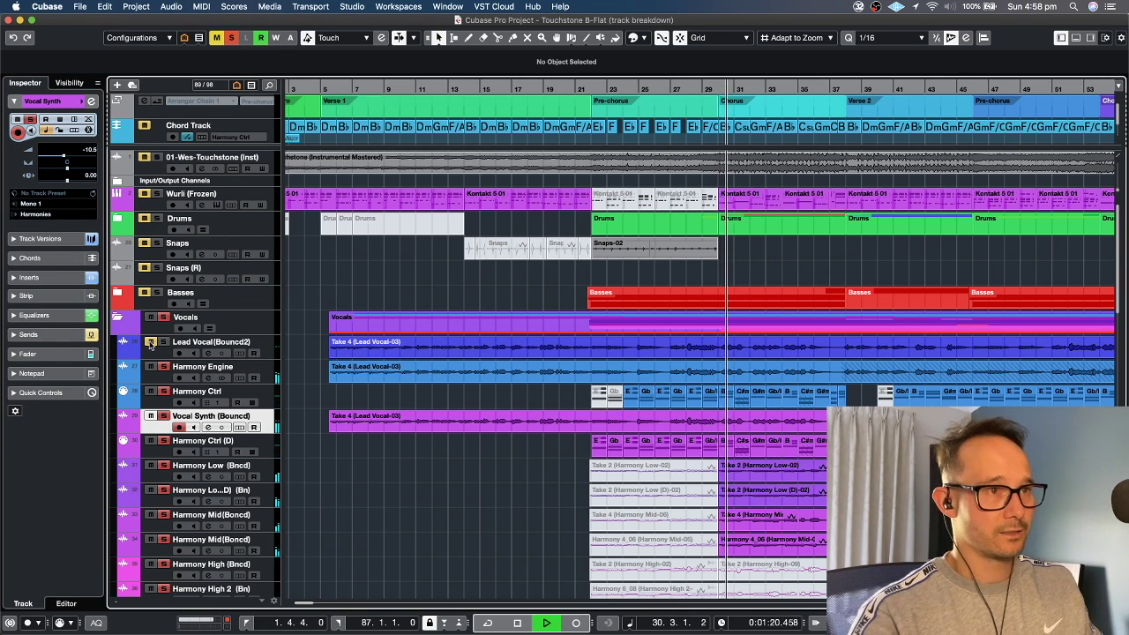
{"action": "left_click", "coordinate": [150, 465]}
{"action": "left_click", "coordinate": [150, 489]}
{"action": "left_click", "coordinate": [150, 514]}
{"action": "left_click", "coordinate": [150, 539]}
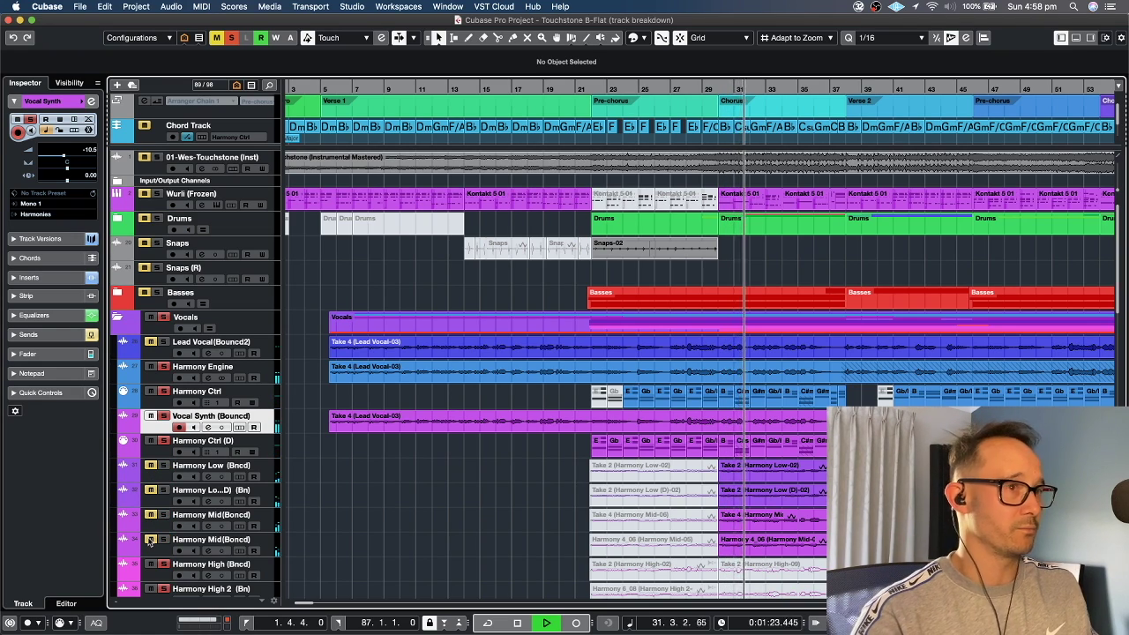
- Listen to the first Chorus with only the Harmony Engine layer audible, restart it from bar 30 and stop playback
{"action": "scroll", "coordinate": [282, 538], "scroll_direction": "down", "scroll_amount": 3}
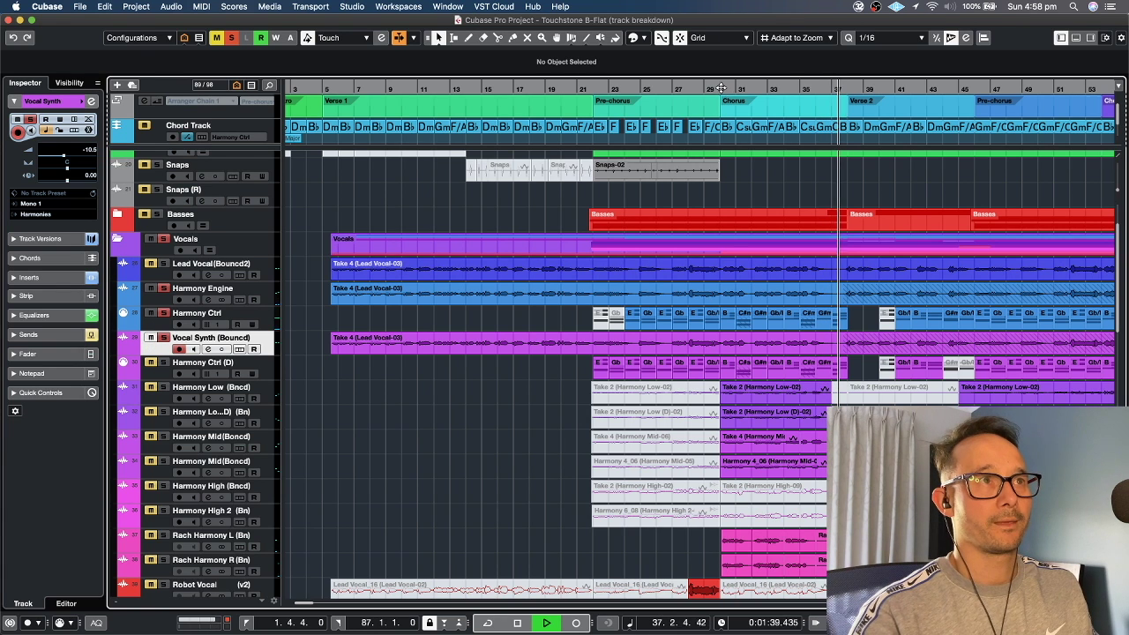
{"action": "left_click", "coordinate": [705, 156]}
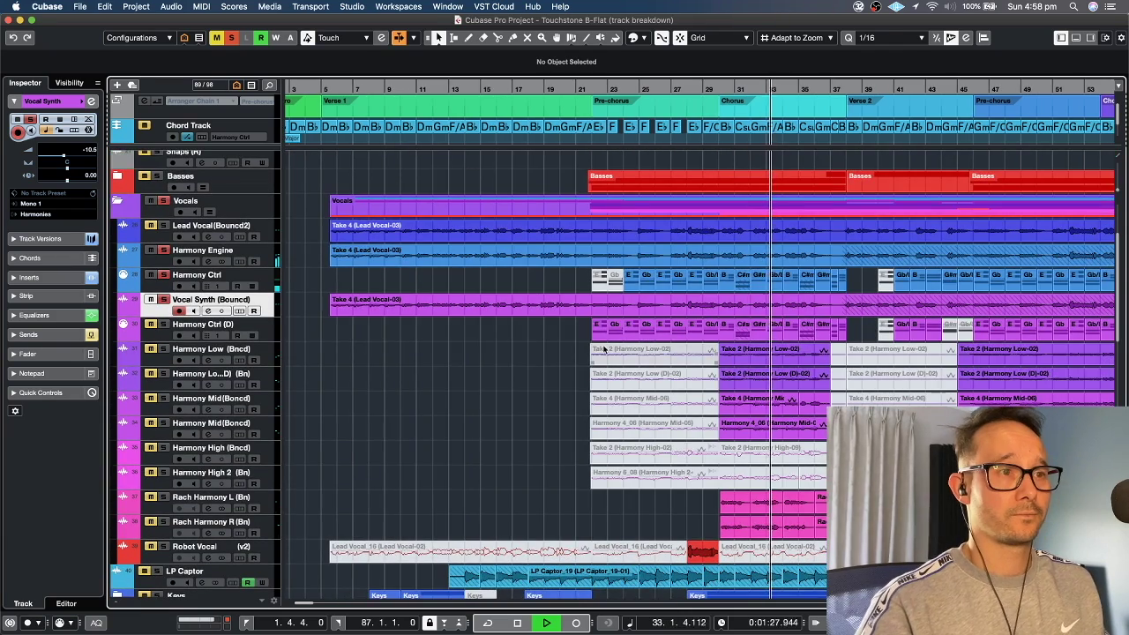
{"action": "scroll", "coordinate": [648, 325], "scroll_direction": "down", "scroll_amount": 1}
{"action": "scroll", "coordinate": [648, 325], "scroll_direction": "right", "scroll_amount": 1}
{"action": "key", "text": "space"}
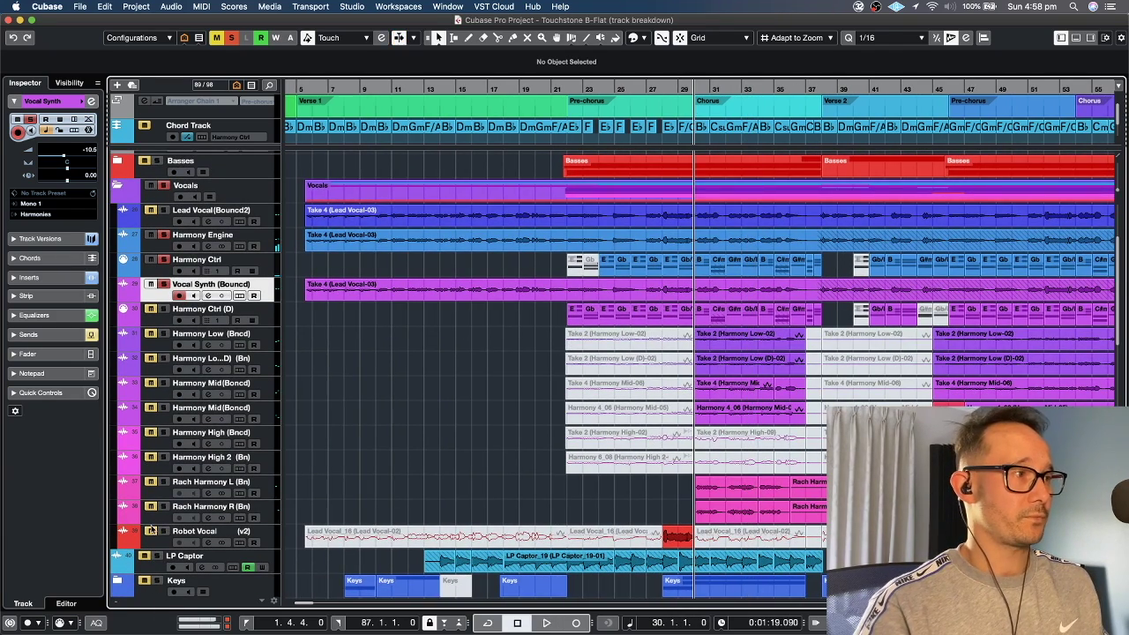
- Unmute the Robot Vocal track and play from bar 27 near the end of the first Pre-chorus
{"action": "left_click", "coordinate": [655, 89]}
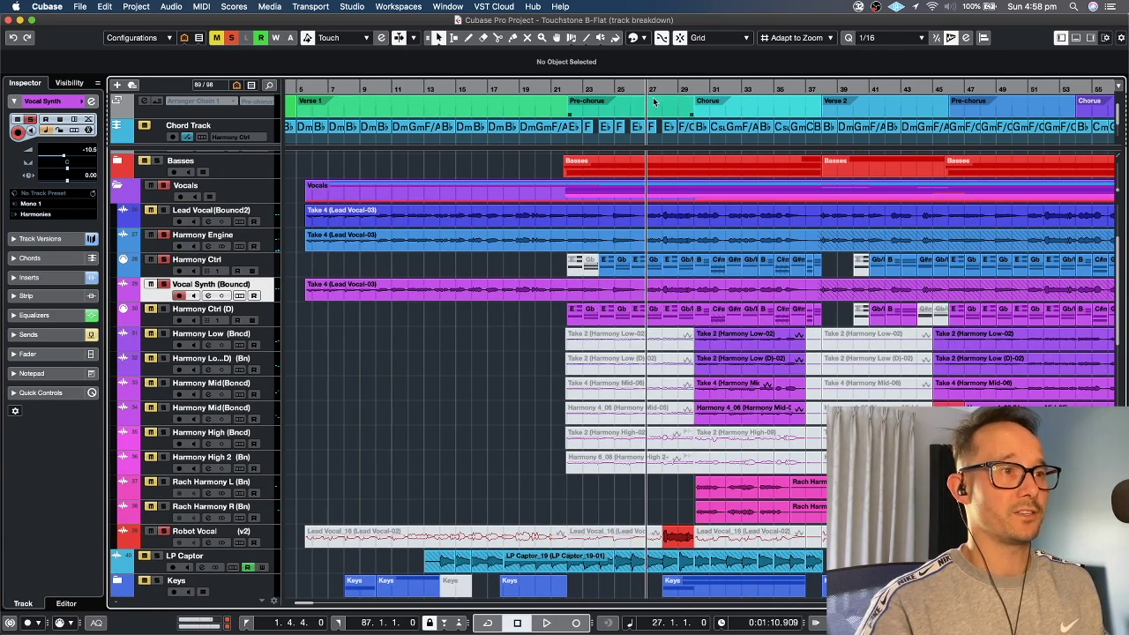
{"action": "left_click", "coordinate": [667, 104]}
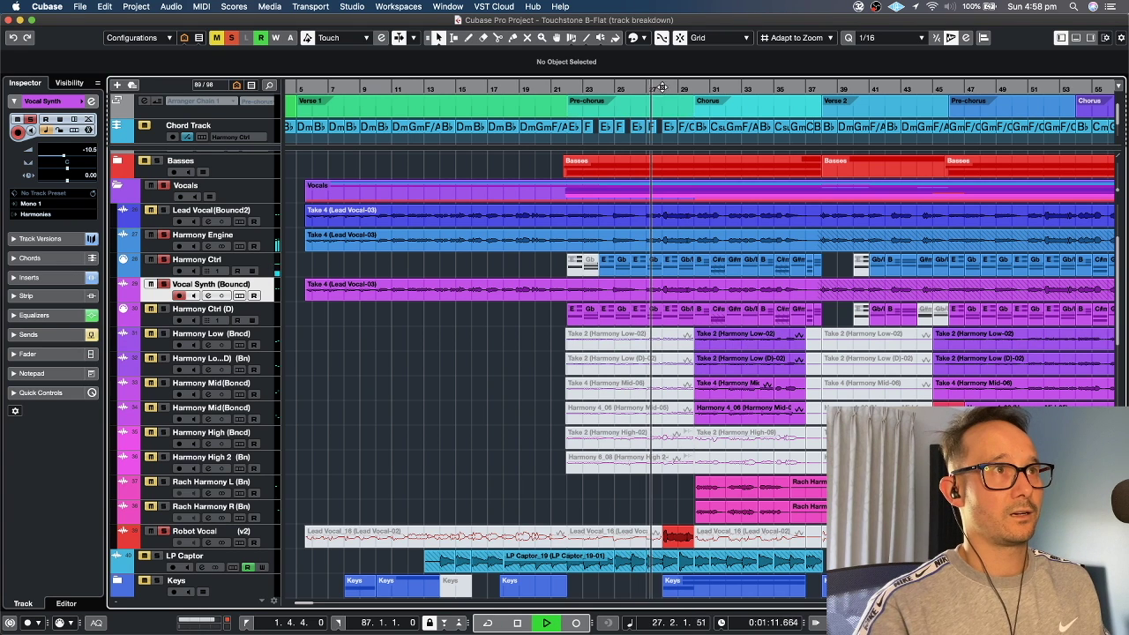
{"action": "key", "text": "space"}
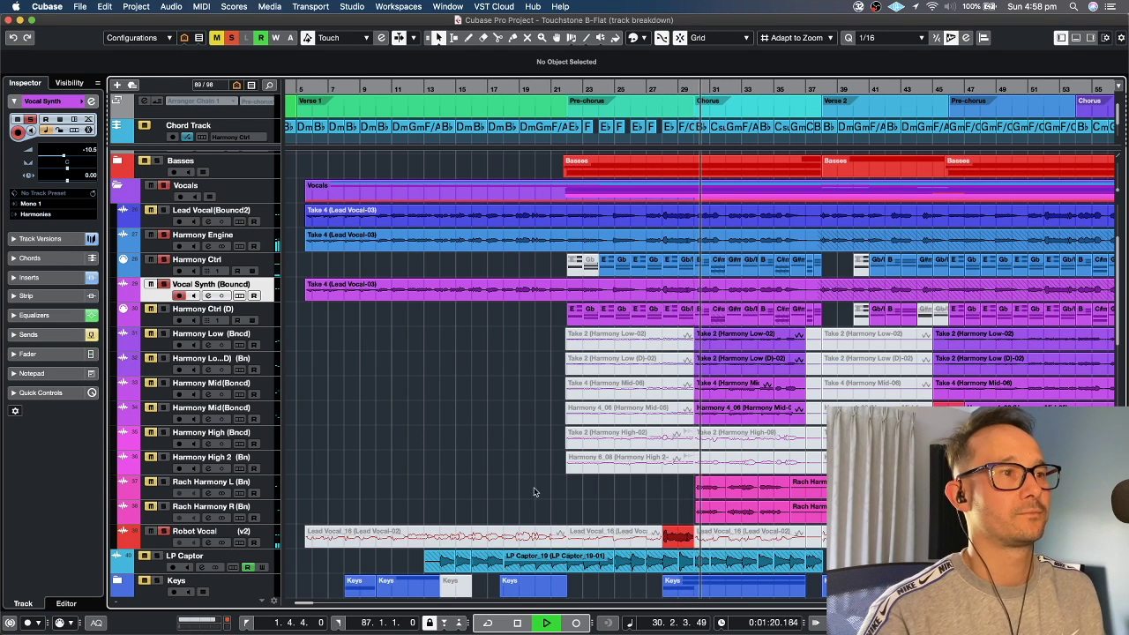
- Inspect the Robot Vocal track's insert effects, including the VocalSynth 2 settings, close the plug-in and stop playback
{"action": "left_click", "coordinate": [158, 545]}
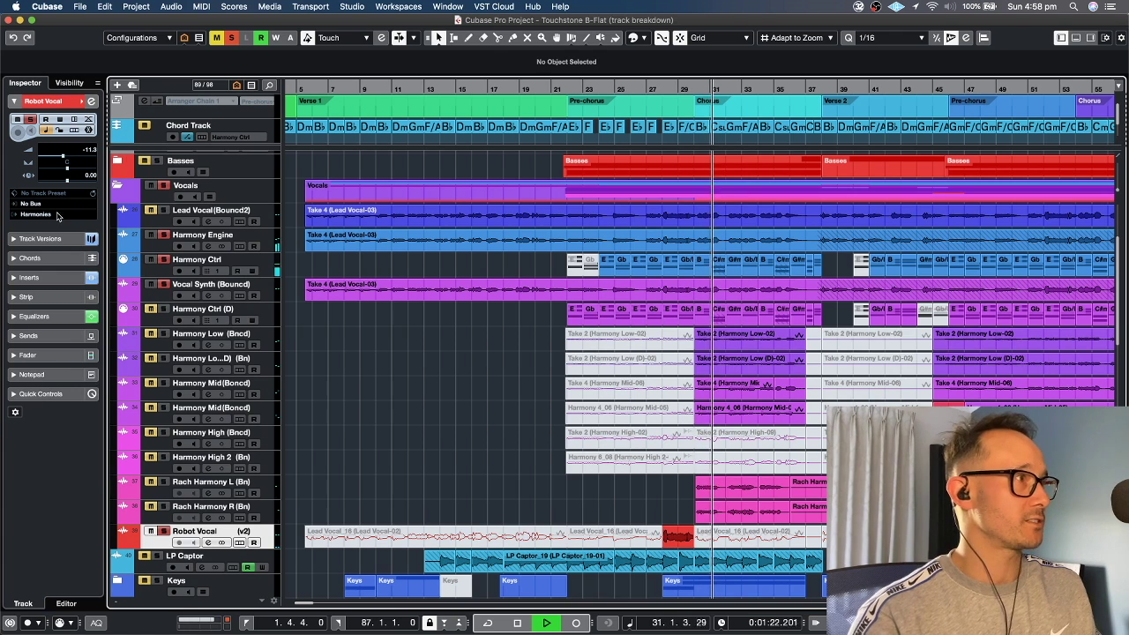
{"action": "left_click", "coordinate": [44, 277]}
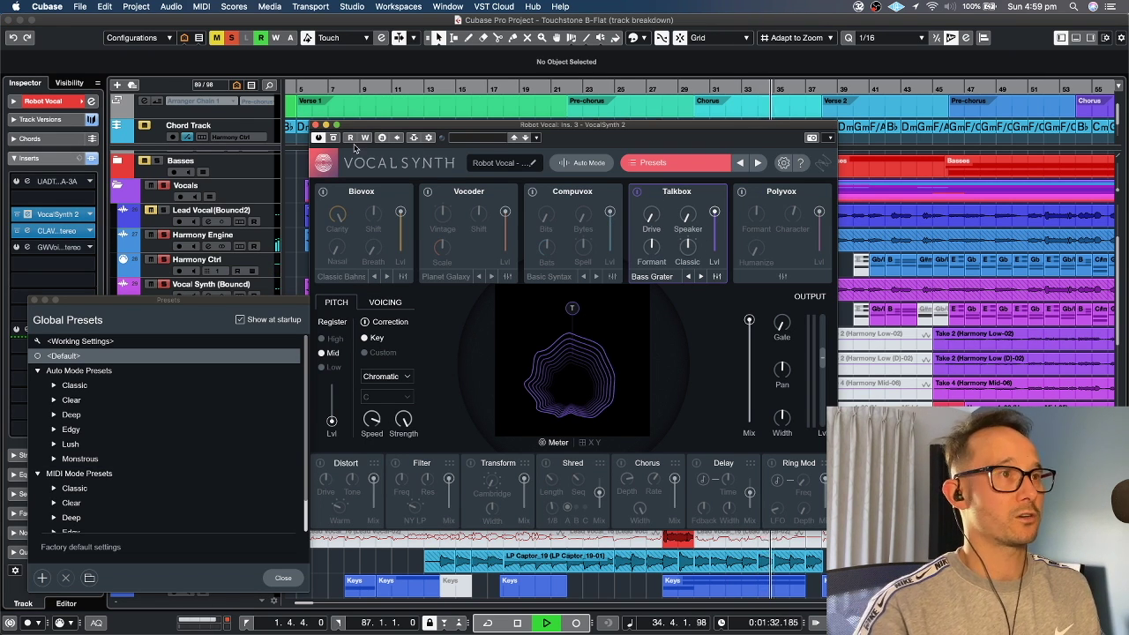
{"action": "left_click", "coordinate": [316, 125]}
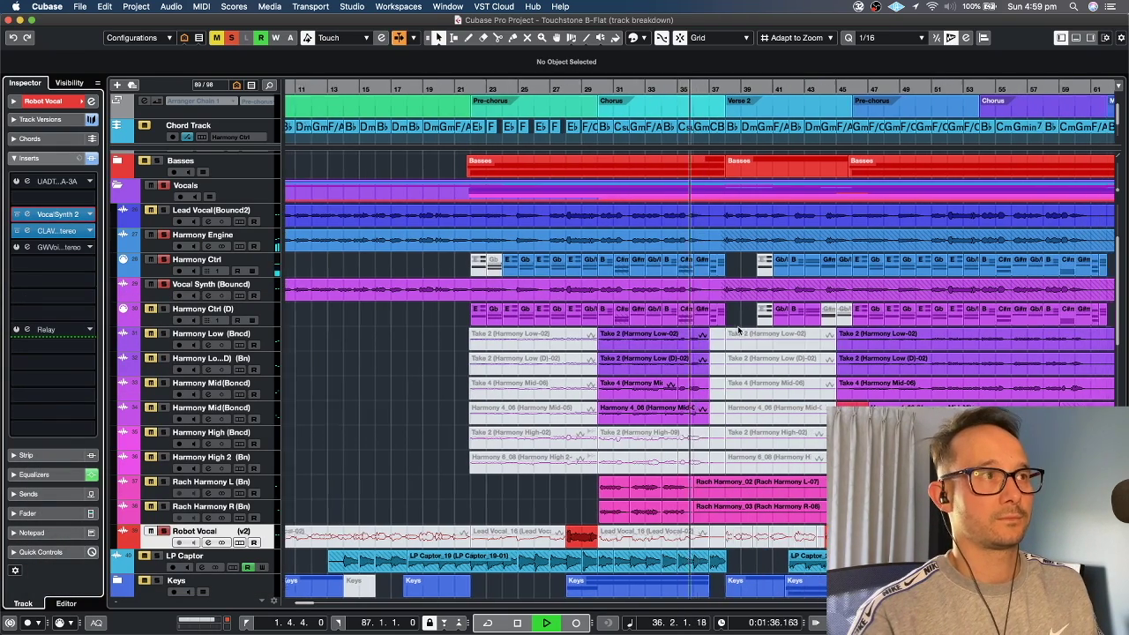
{"action": "key", "text": "space"}
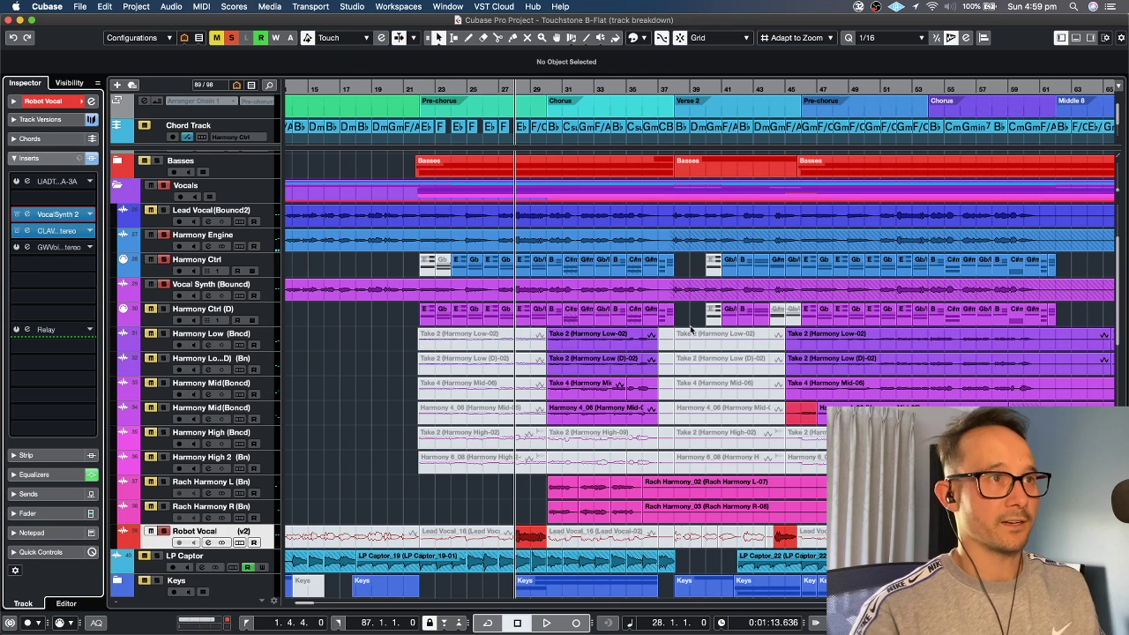
- Check the Vocal Synth and Harmony Ctrl (D) tracks, unmute the Lead Vocal and play from bar 28
{"action": "left_click", "coordinate": [155, 297]}
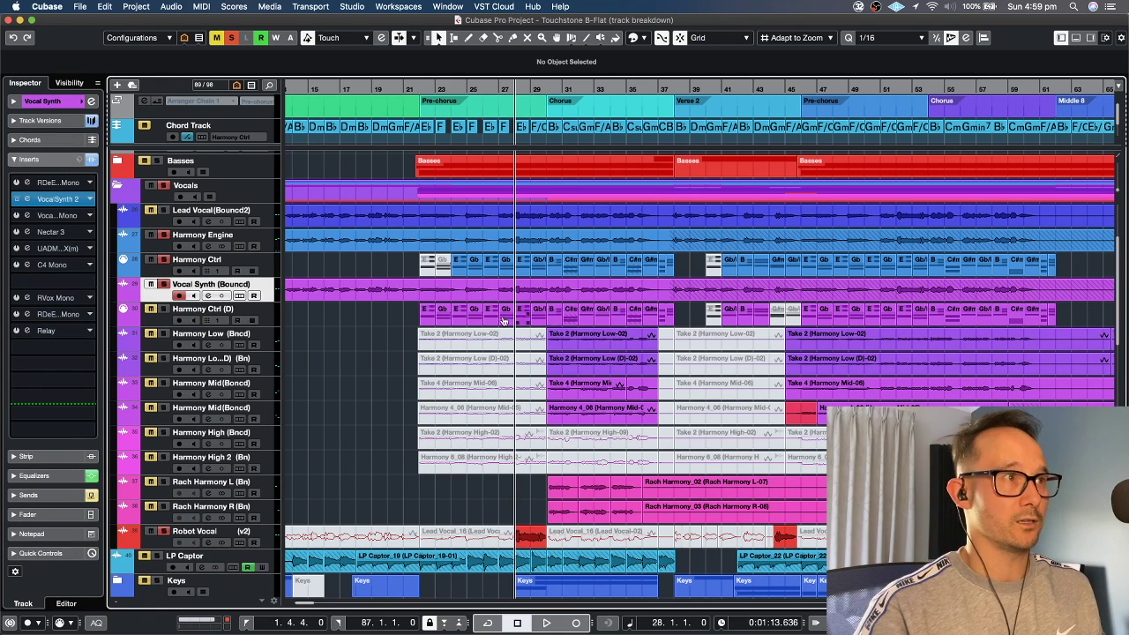
{"action": "left_click", "coordinate": [155, 321]}
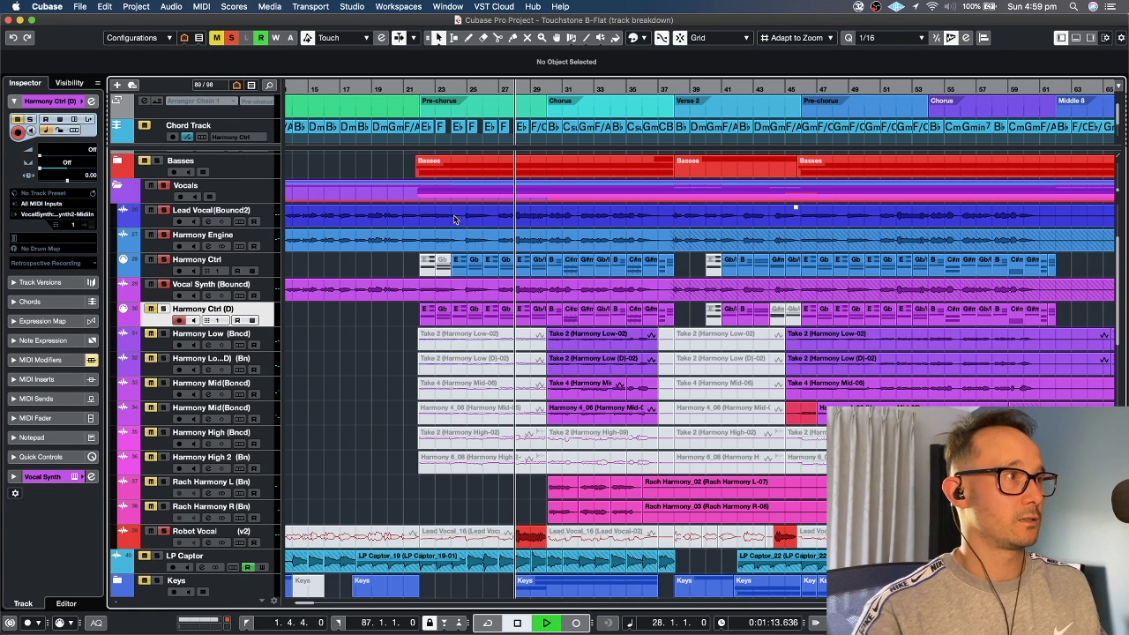
{"action": "key", "text": "space"}
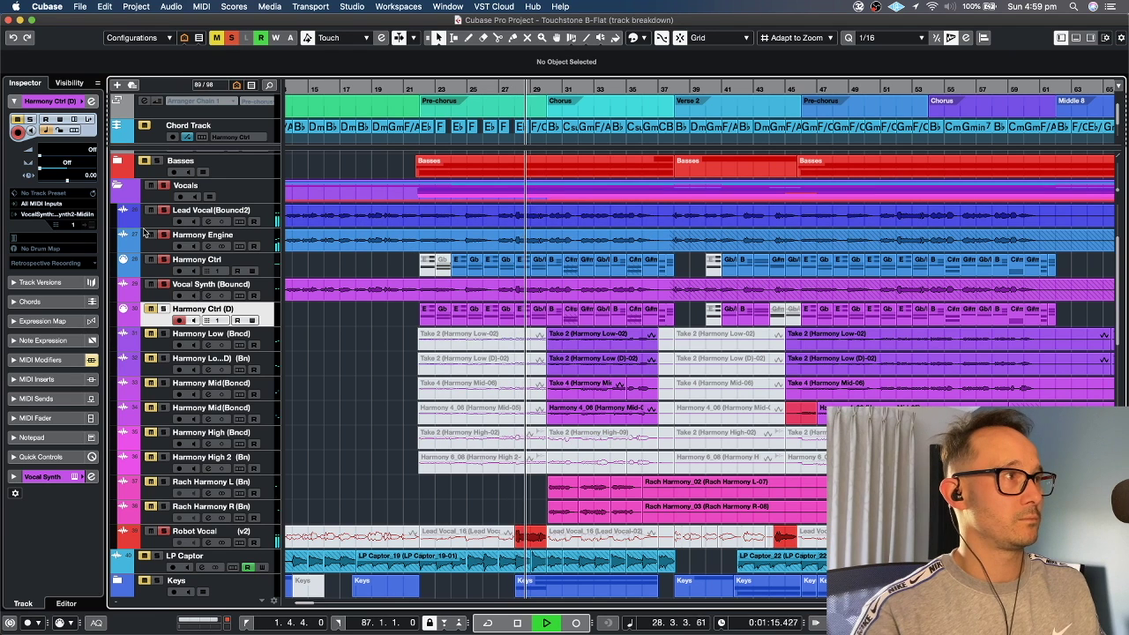
- Select the Lead Vocal track, reactivate its bypassed inserts and sends, and stop playback at bar 28
{"action": "left_click", "coordinate": [211, 216]}
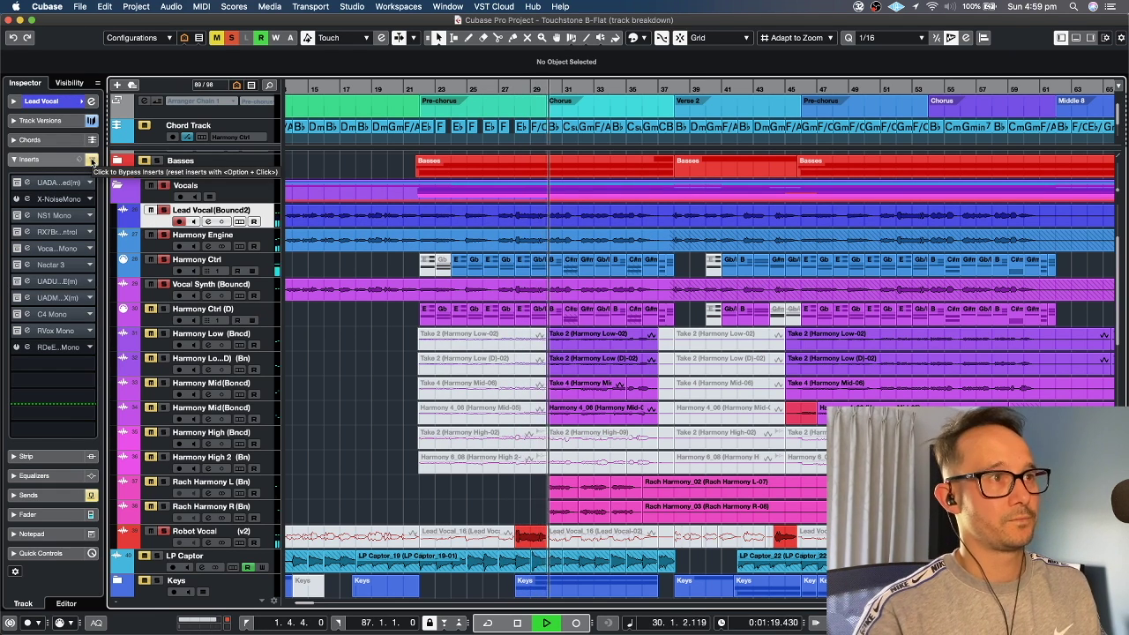
{"action": "left_click", "coordinate": [92, 160]}
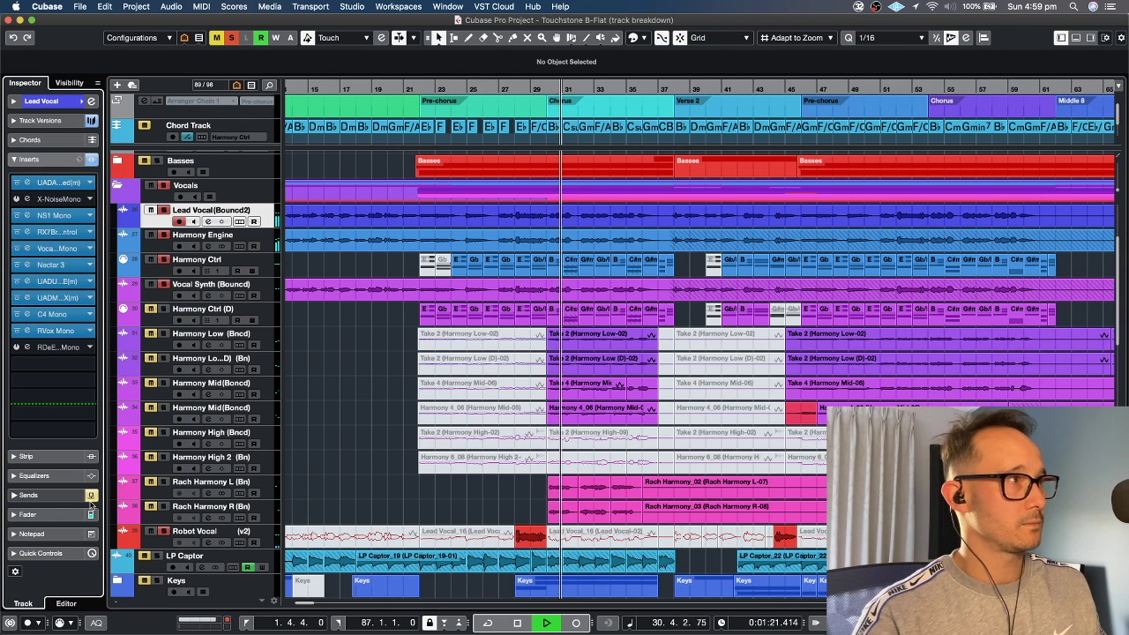
{"action": "key", "text": "space"}
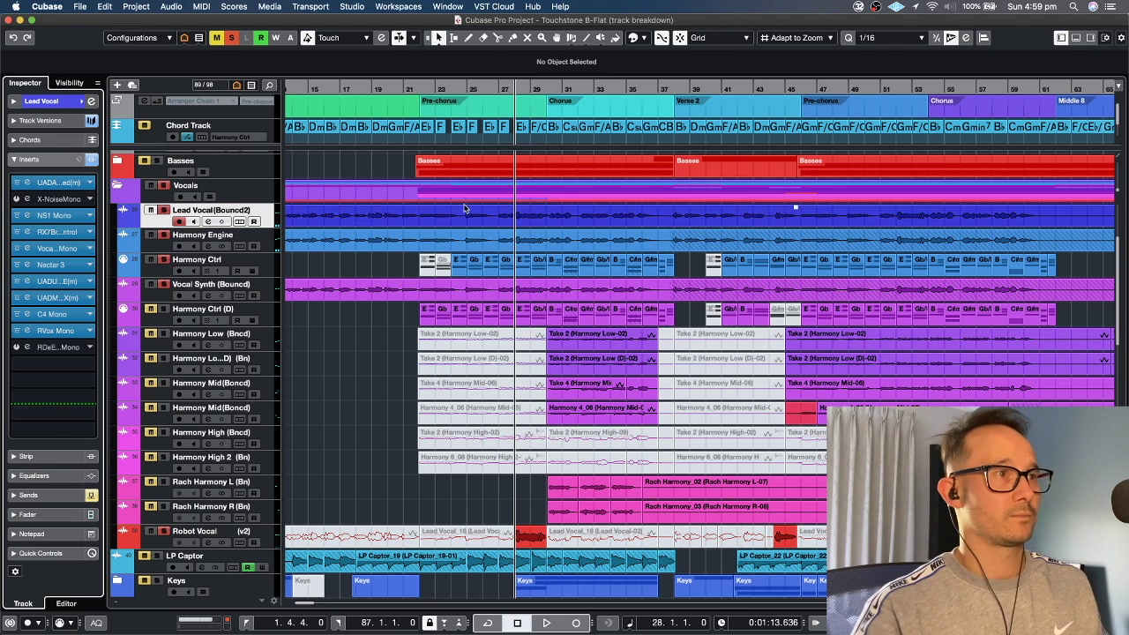
{"action": "key", "text": "space"}
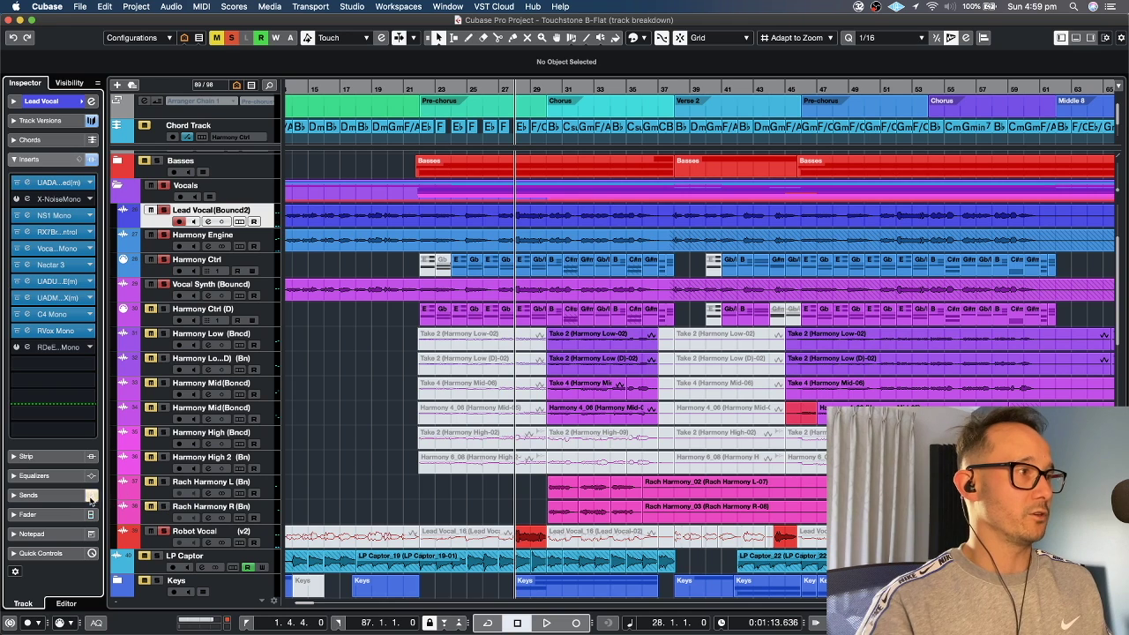
- Play the first Chorus from bar 28 with the Harmony Low, Harmony Mid and Rach Harmony tracks unmuted, and stop playback
{"action": "key", "text": "space"}
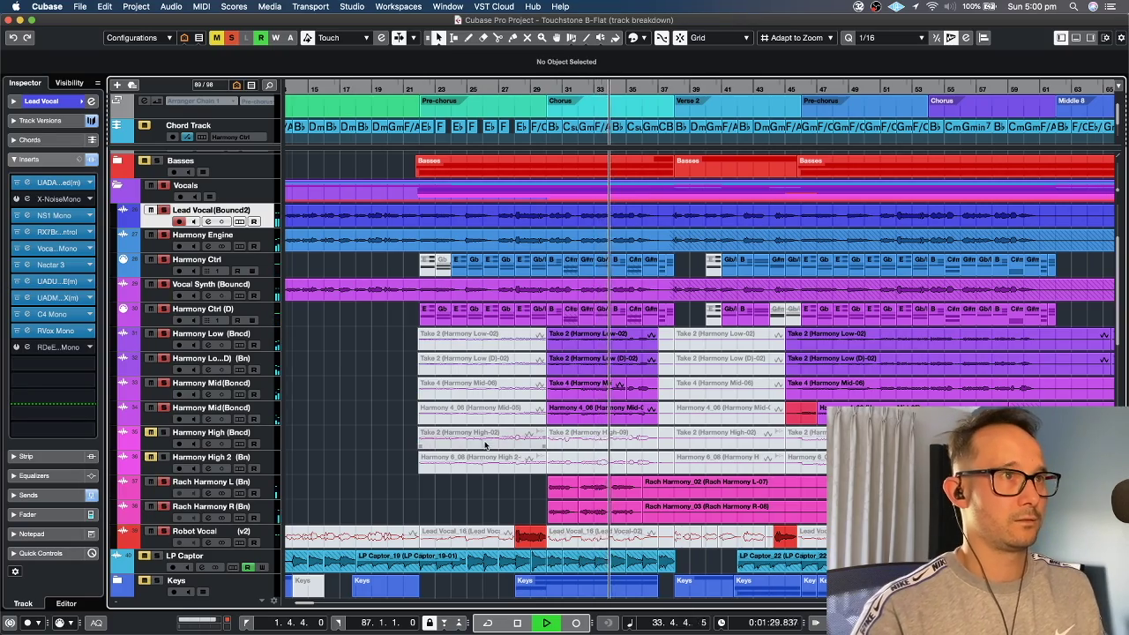
{"action": "scroll", "coordinate": [450, 446], "scroll_direction": "right", "scroll_amount": 5}
{"action": "scroll", "coordinate": [483, 443], "scroll_direction": "right", "scroll_amount": 4}
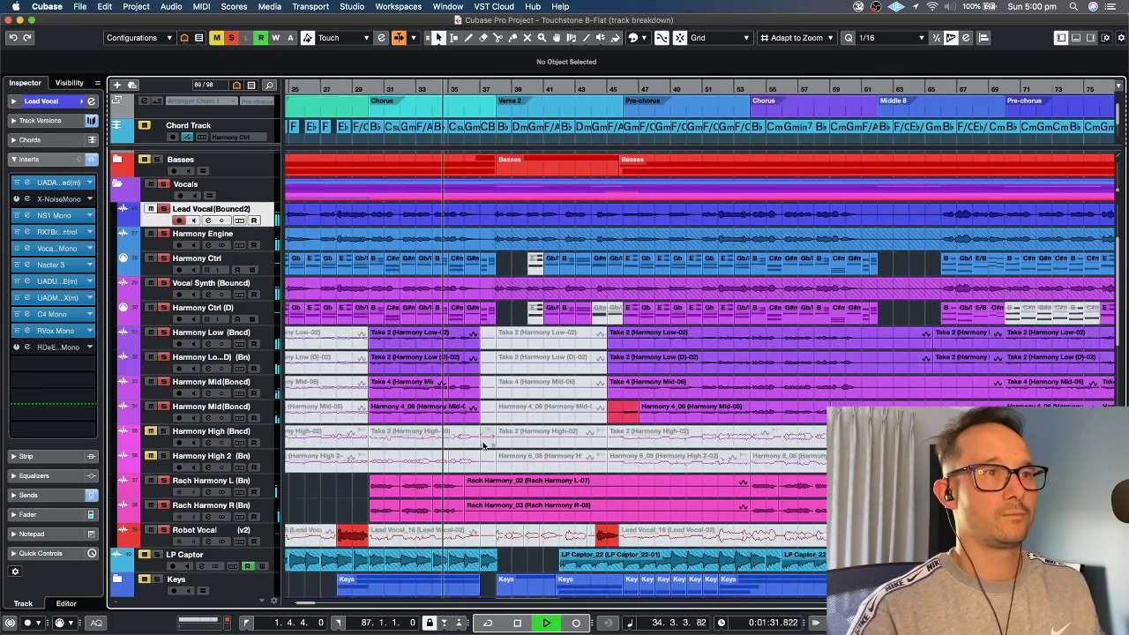
{"action": "scroll", "coordinate": [463, 441], "scroll_direction": "right", "scroll_amount": 3}
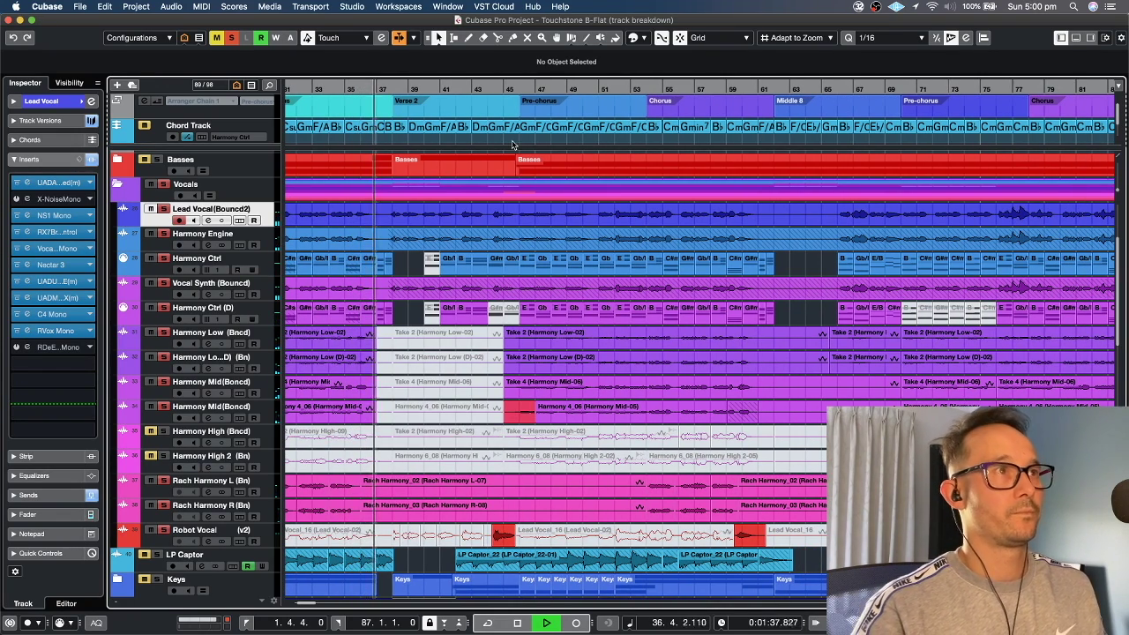
{"action": "scroll", "coordinate": [505, 143], "scroll_direction": "right", "scroll_amount": 3}
{"action": "key", "text": "space"}
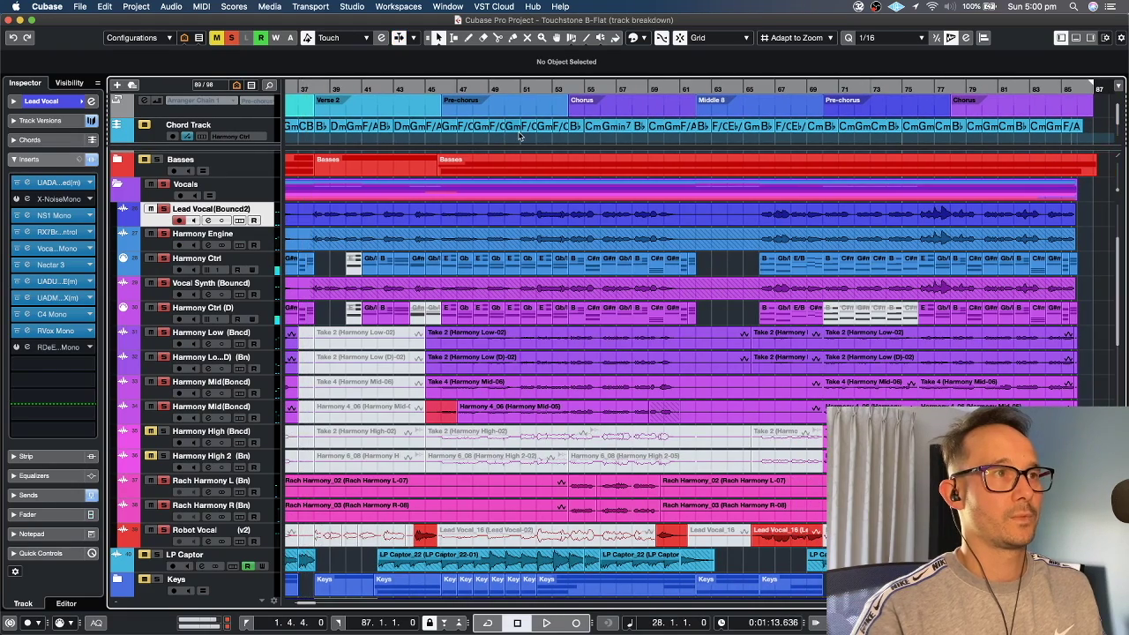
- Unmute both Harmony High tracks, play the last Pre-chorus and Chorus from bar 70, and stop playback
{"action": "scroll", "coordinate": [582, 150], "scroll_direction": "right", "scroll_amount": 4}
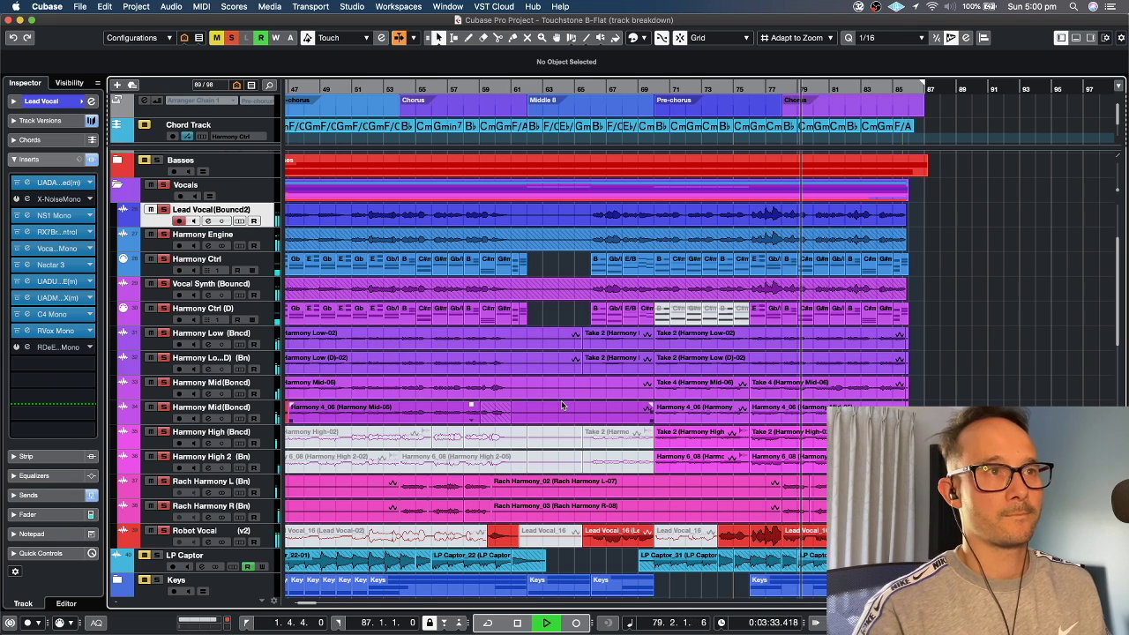
{"action": "key", "text": "space"}
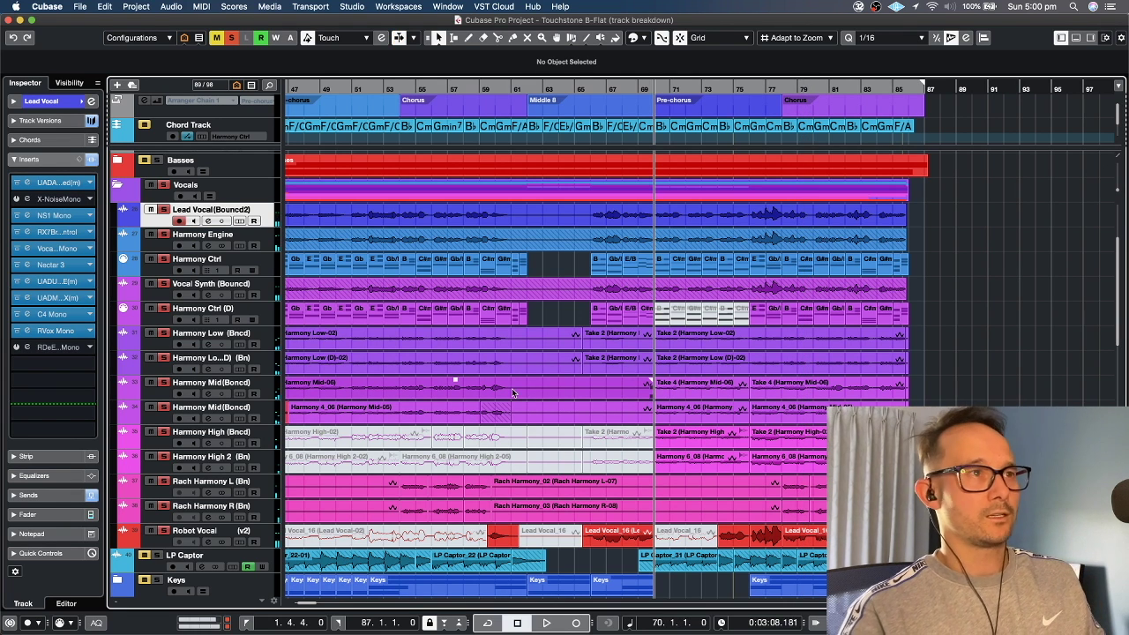
- Open the Audio Alignment Panel and add the Lead Vocal track's Take 4 event as the alignment reference
{"action": "left_click", "coordinate": [830, 342]}
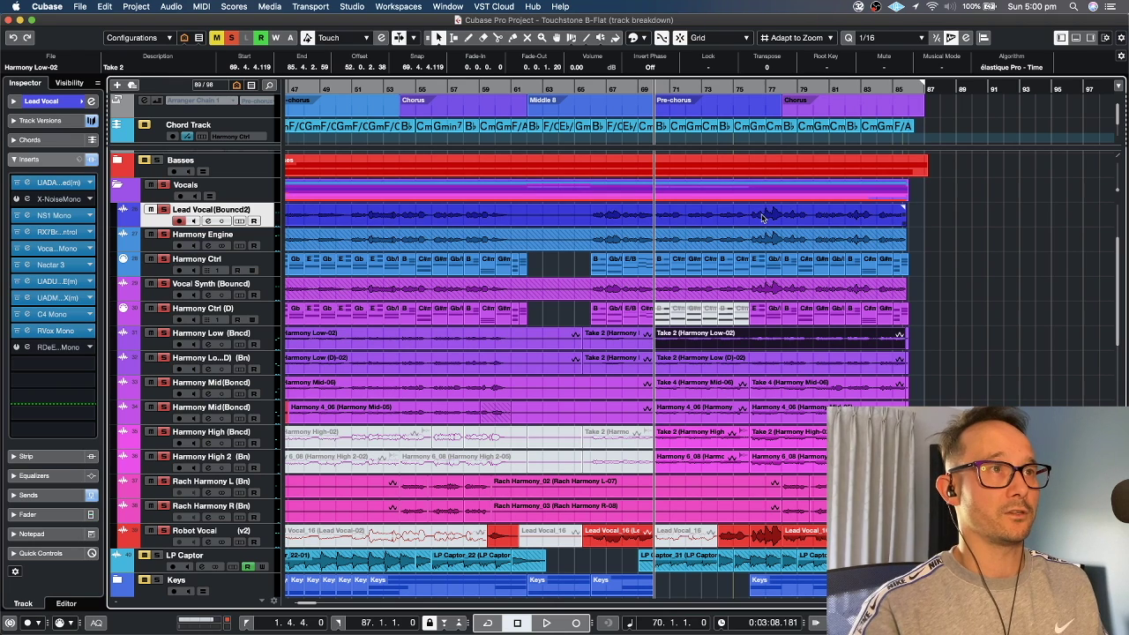
{"action": "left_click", "coordinate": [169, 6]}
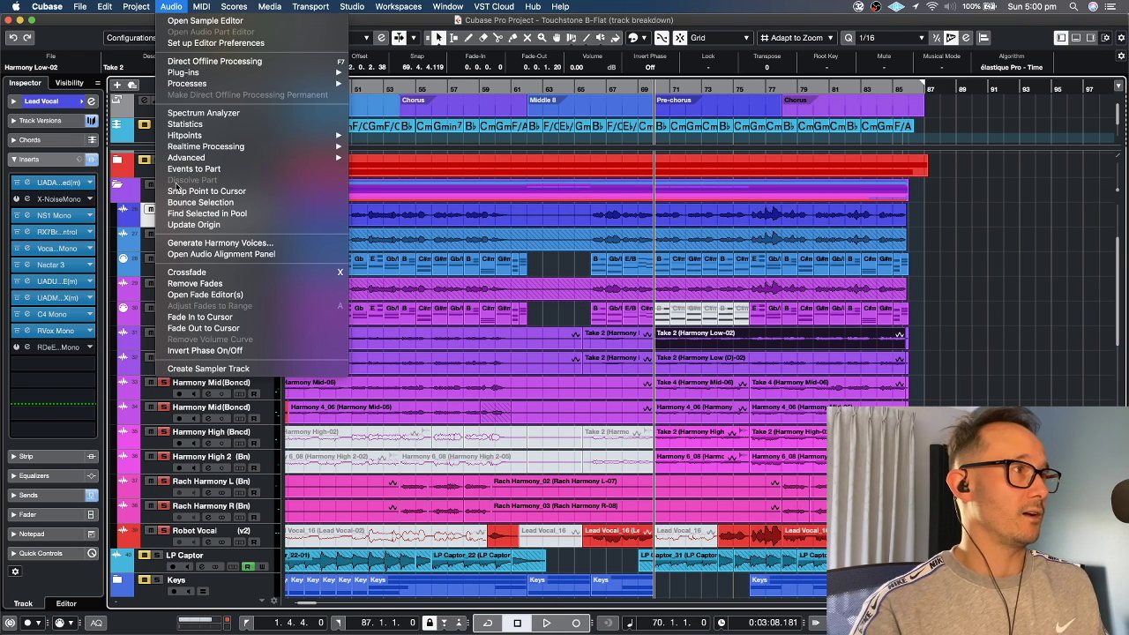
{"action": "left_click", "coordinate": [771, 210]}
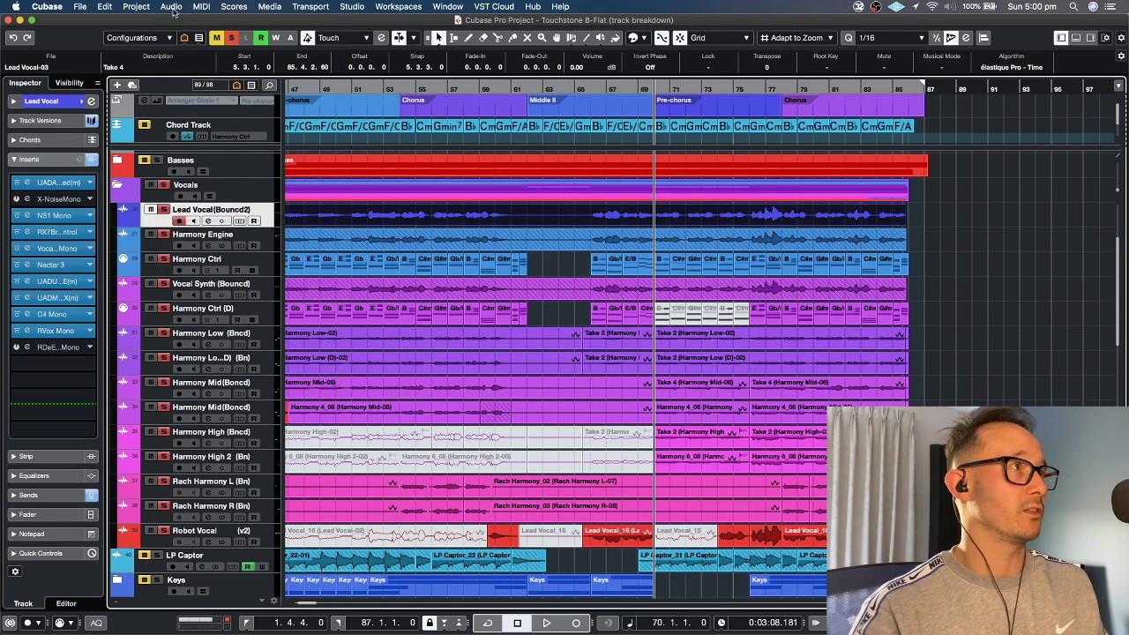
{"action": "left_click", "coordinate": [171, 6]}
{"action": "left_click", "coordinate": [264, 255]}
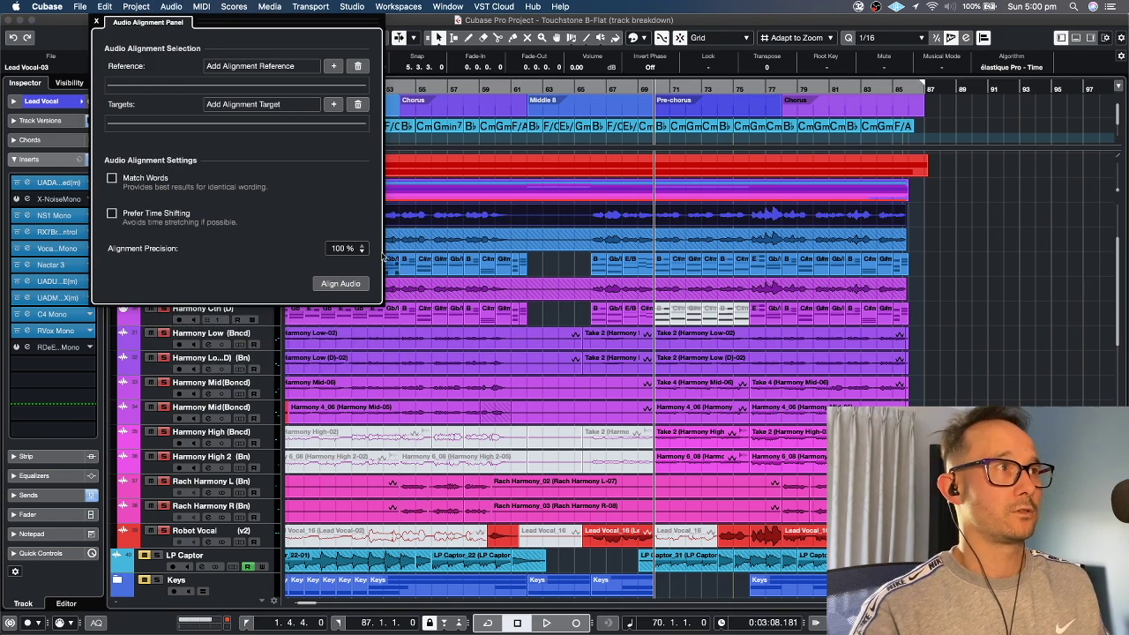
{"action": "left_click", "coordinate": [334, 68]}
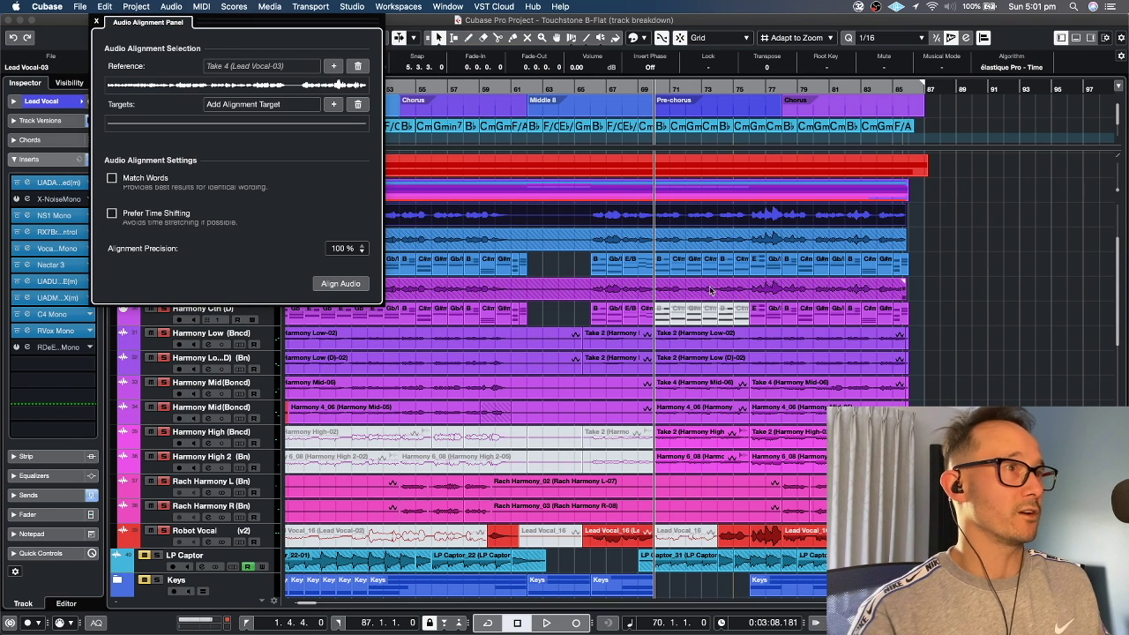
- Try to add the Harmony Low, Mid and High events from bar 70 onward as alignment targets, and close the panel without aligning
{"action": "left_click", "coordinate": [741, 342]}
{"action": "left_click", "coordinate": [741, 359], "text": "shift"}
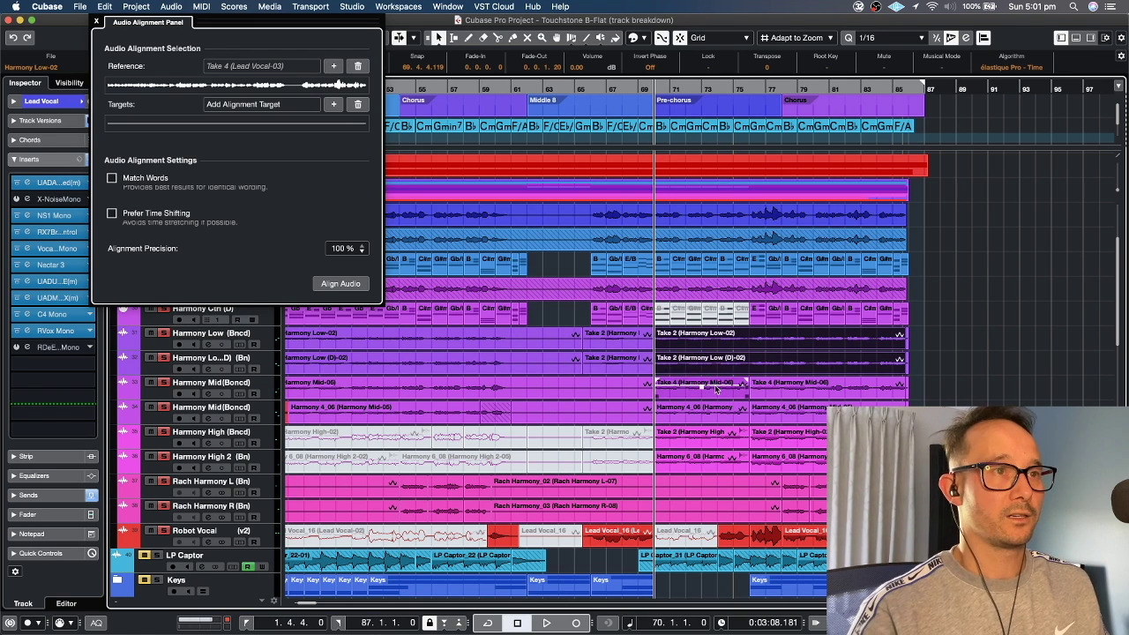
{"action": "left_click", "coordinate": [717, 388], "text": "shift"}
{"action": "left_click", "coordinate": [754, 413], "text": "shift"}
{"action": "left_click", "coordinate": [768, 435], "text": "shift"}
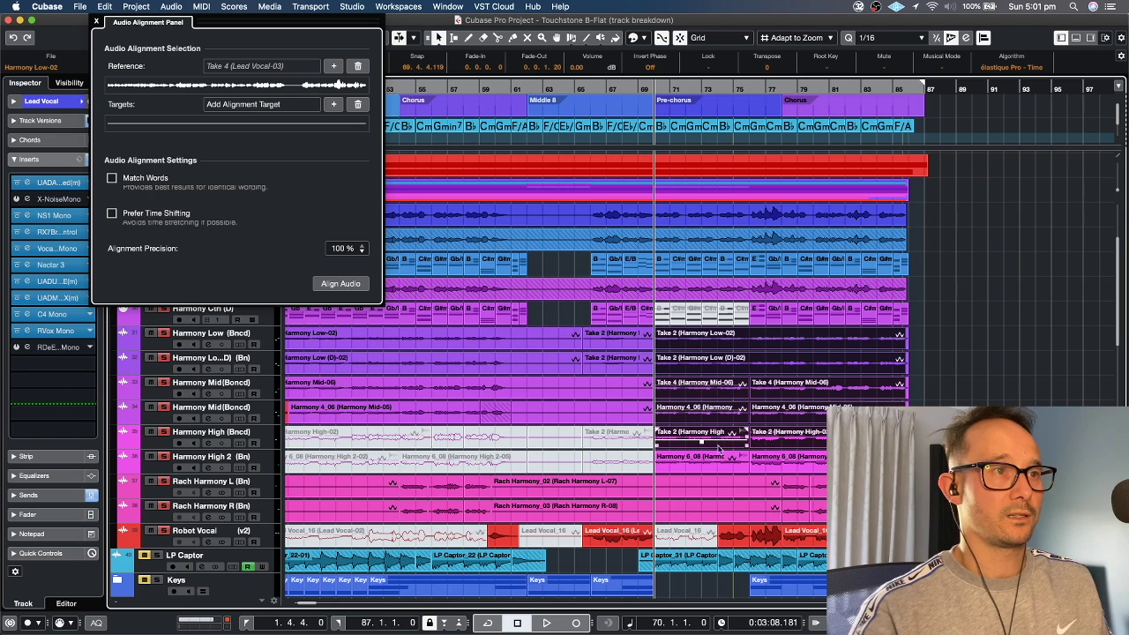
{"action": "left_click", "coordinate": [705, 458], "text": "shift"}
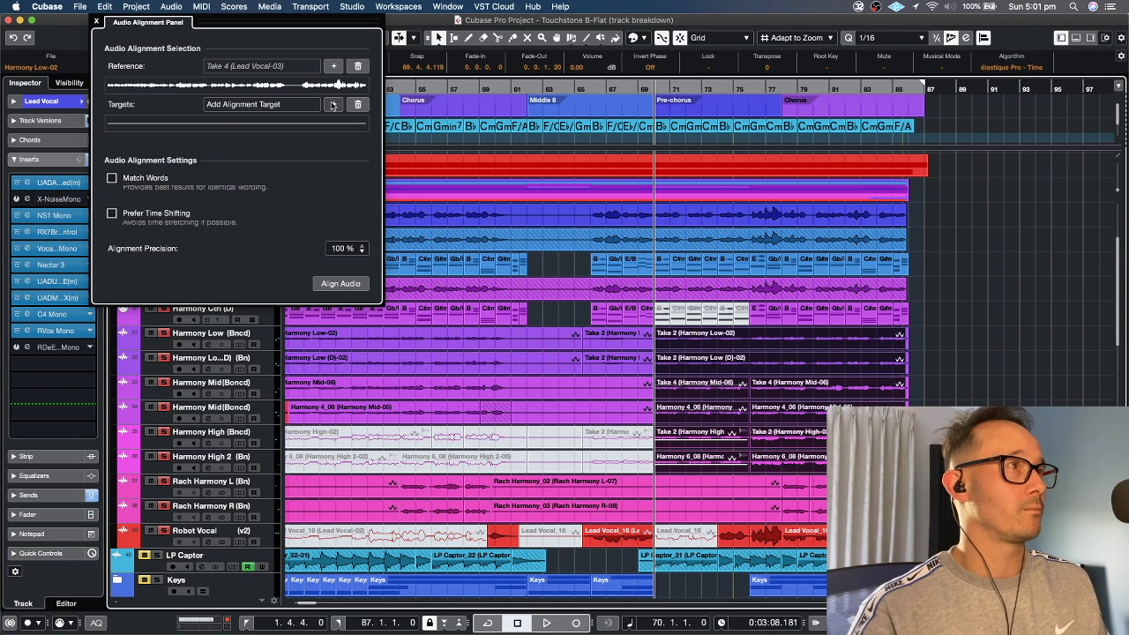
{"action": "left_click", "coordinate": [334, 105]}
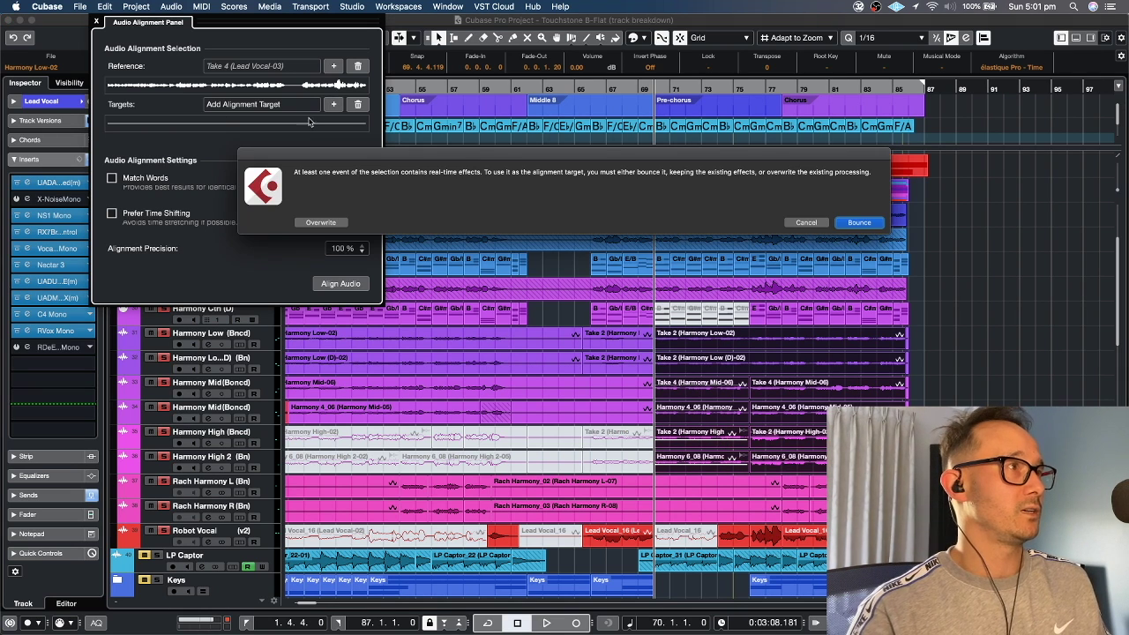
{"action": "left_click", "coordinate": [815, 223]}
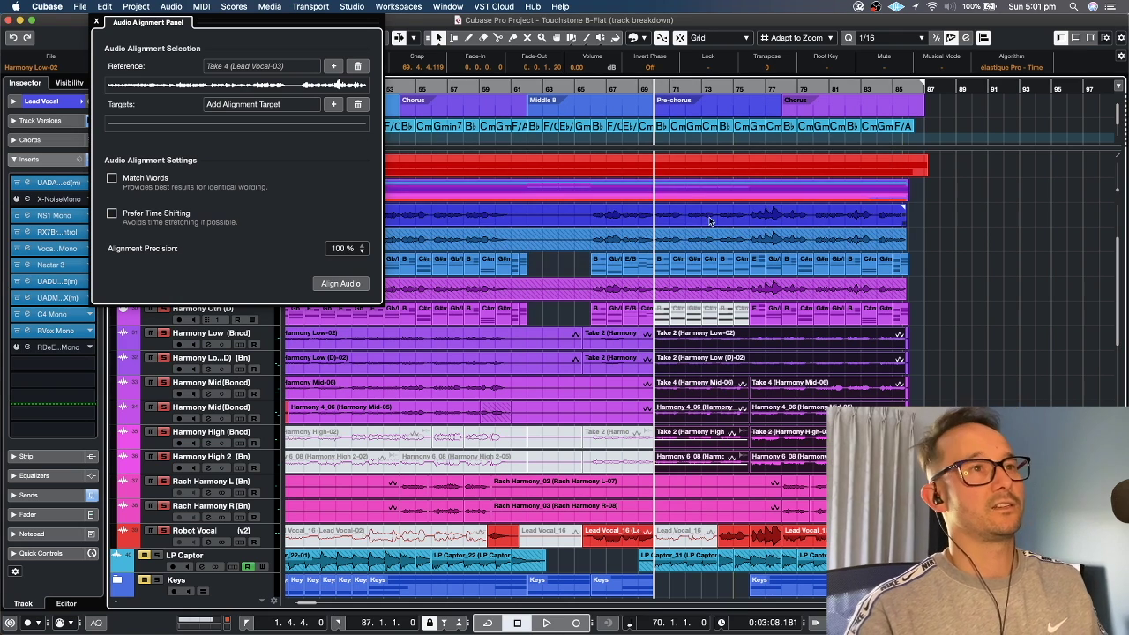
{"action": "left_click", "coordinate": [95, 21]}
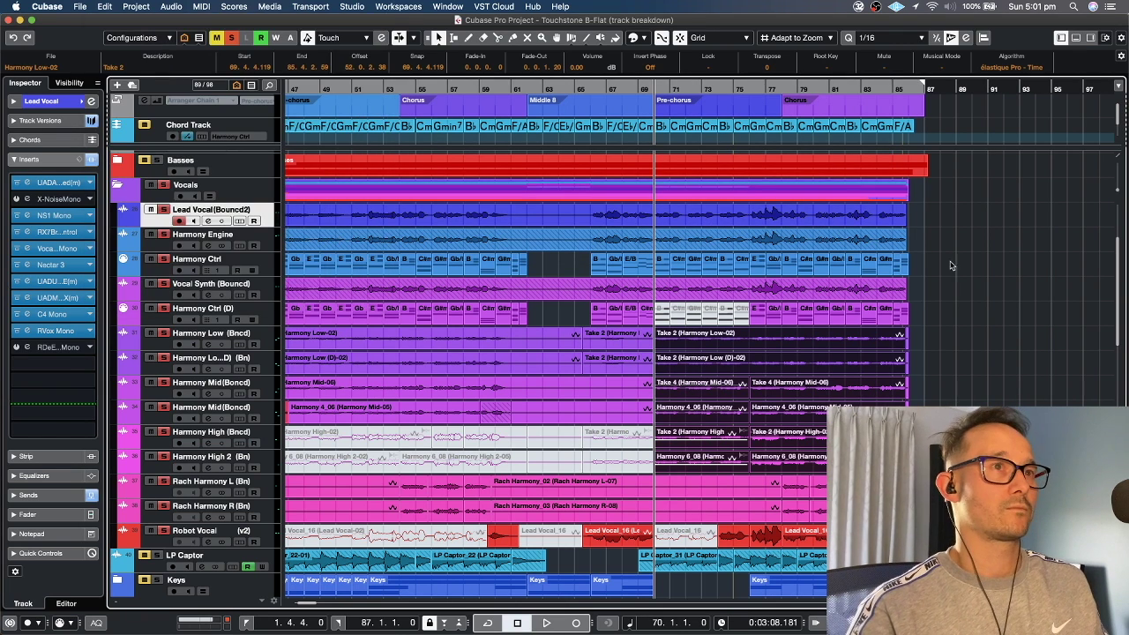
{"action": "left_click", "coordinate": [936, 267]}
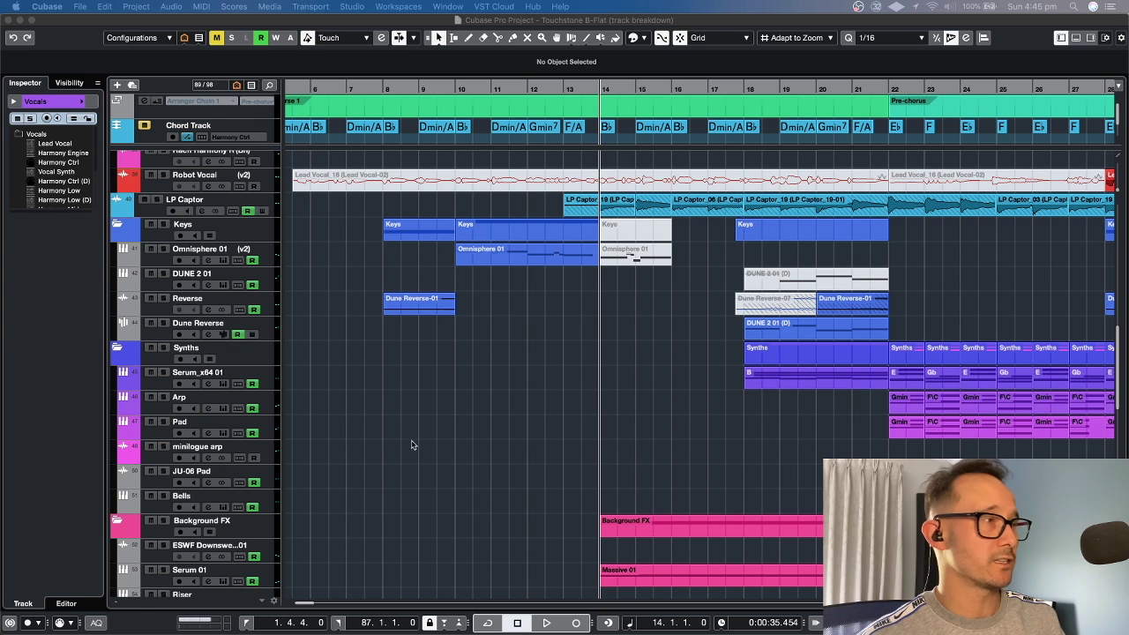
- Show the automation lanes of the Serum 01 and ESWF Downsweep tracks in the Background FX folder
{"action": "scroll", "coordinate": [411, 445], "scroll_direction": "down", "scroll_amount": 3}
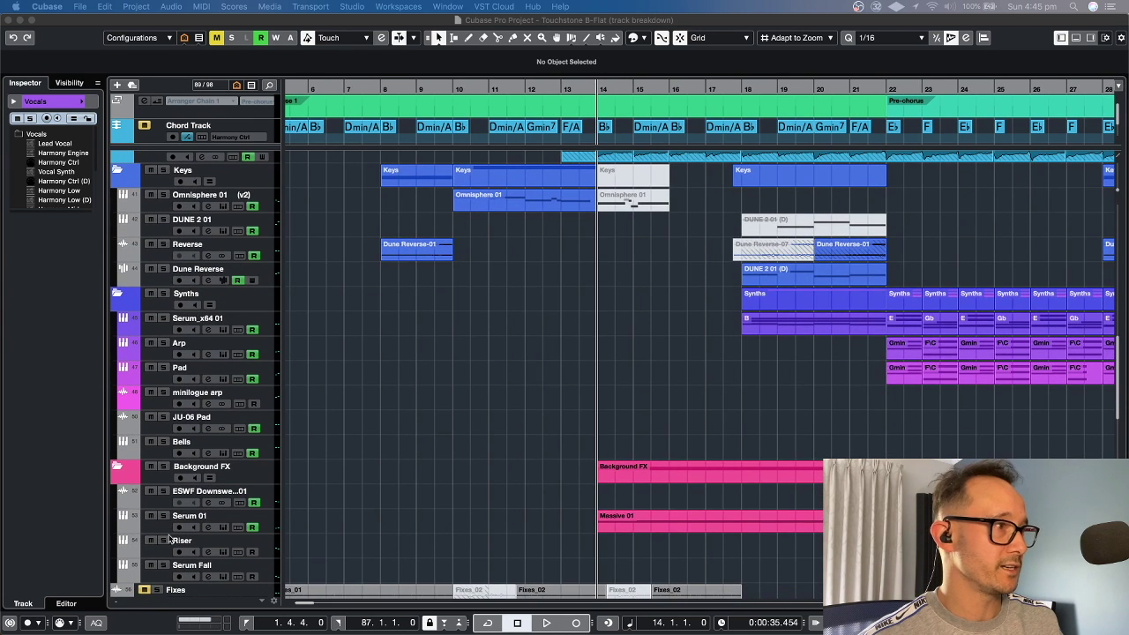
{"action": "left_click", "coordinate": [151, 532]}
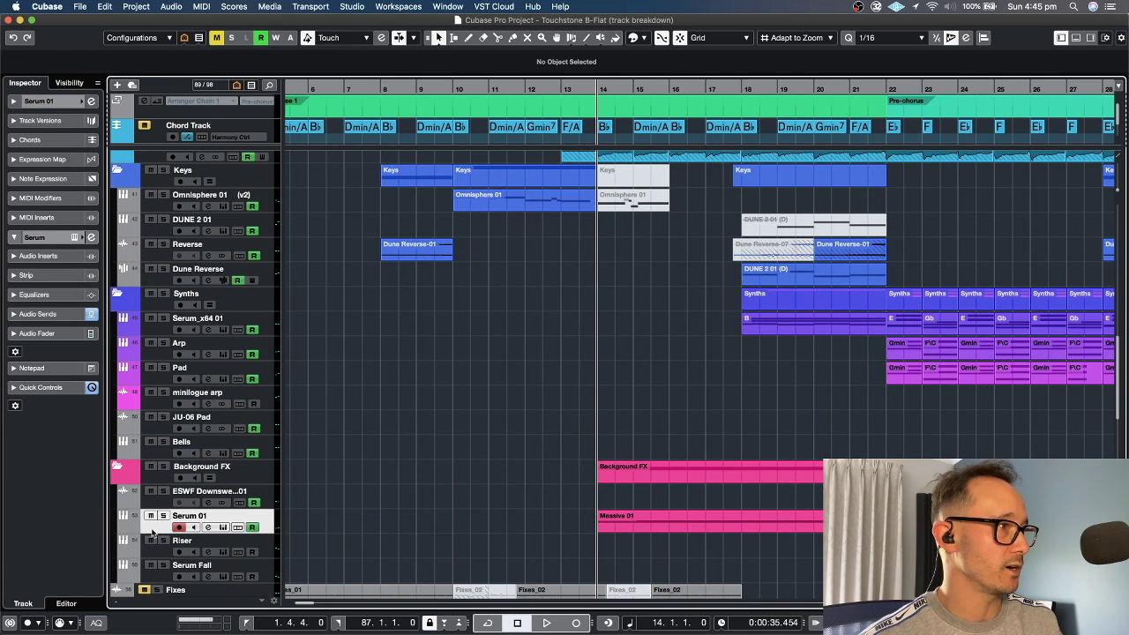
{"action": "left_click", "coordinate": [123, 528]}
{"action": "left_click", "coordinate": [122, 503]}
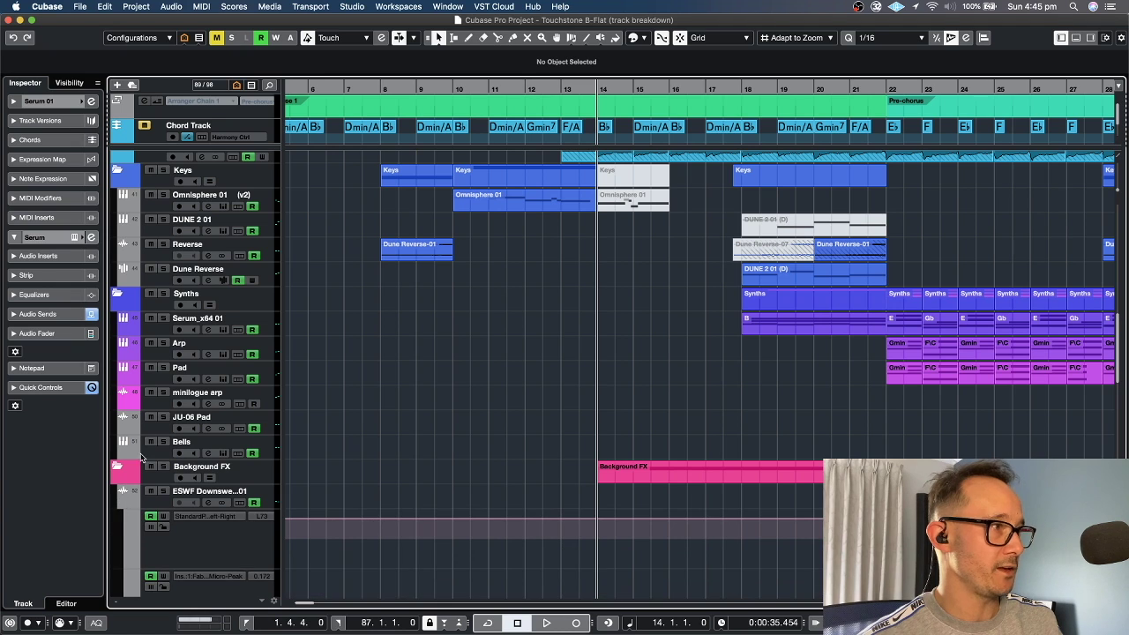
- Show the automation lanes of the Bells, JU-06 Pad, minilogue arp, Pad, Arp and Serum_x64 01 tracks
{"action": "left_click", "coordinate": [124, 453]}
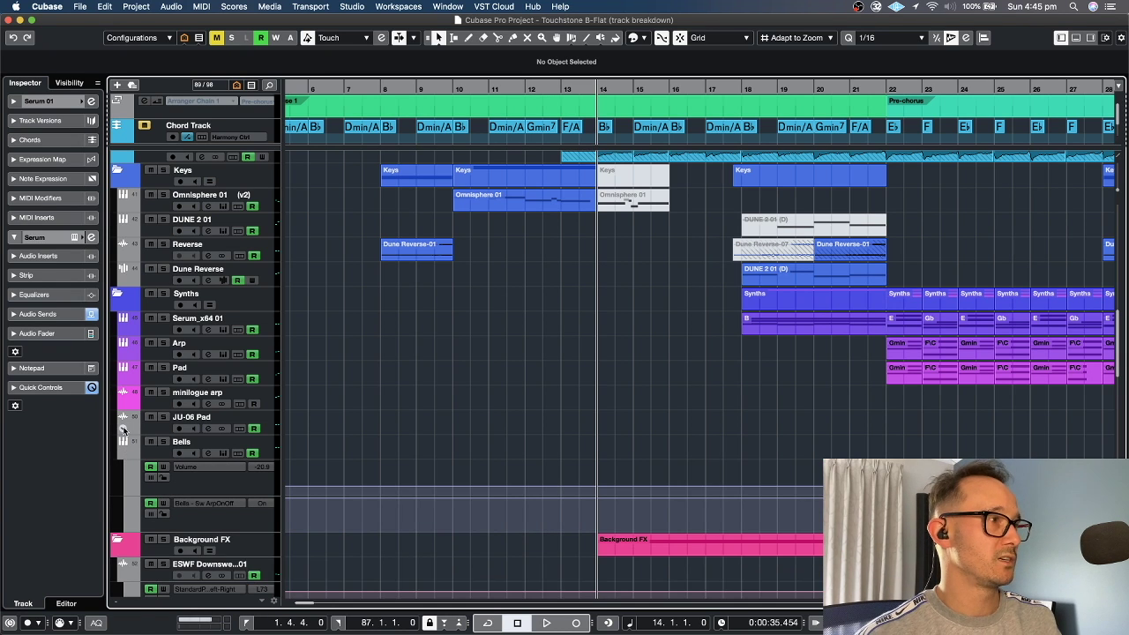
{"action": "left_click", "coordinate": [124, 430]}
{"action": "left_click", "coordinate": [125, 402]}
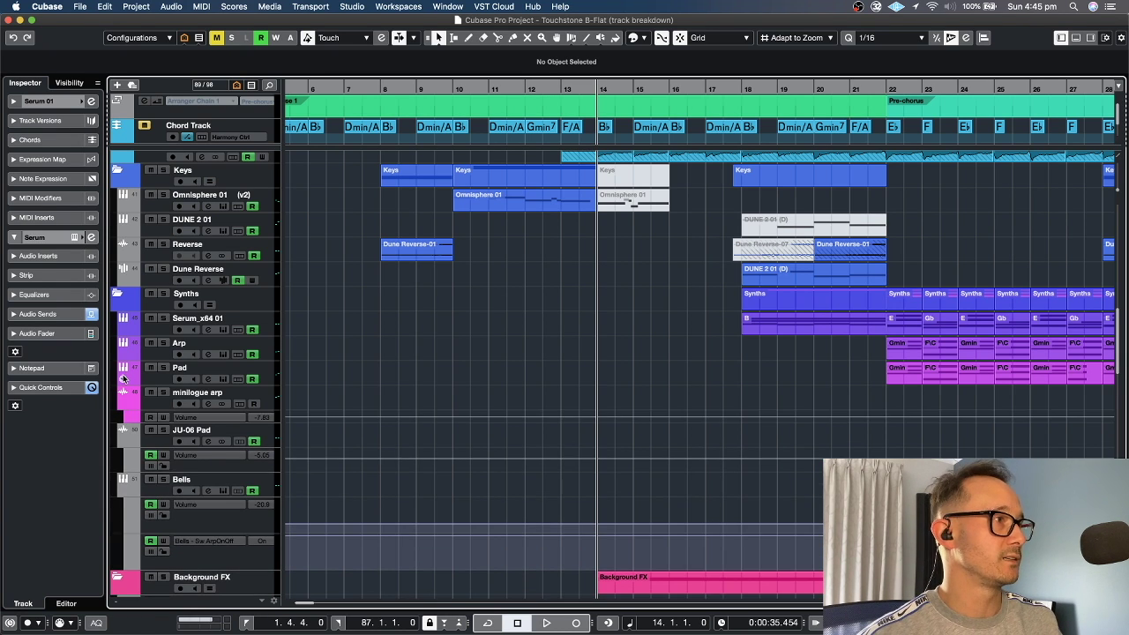
{"action": "left_click", "coordinate": [123, 378]}
{"action": "left_click", "coordinate": [124, 355]}
{"action": "left_click", "coordinate": [124, 328]}
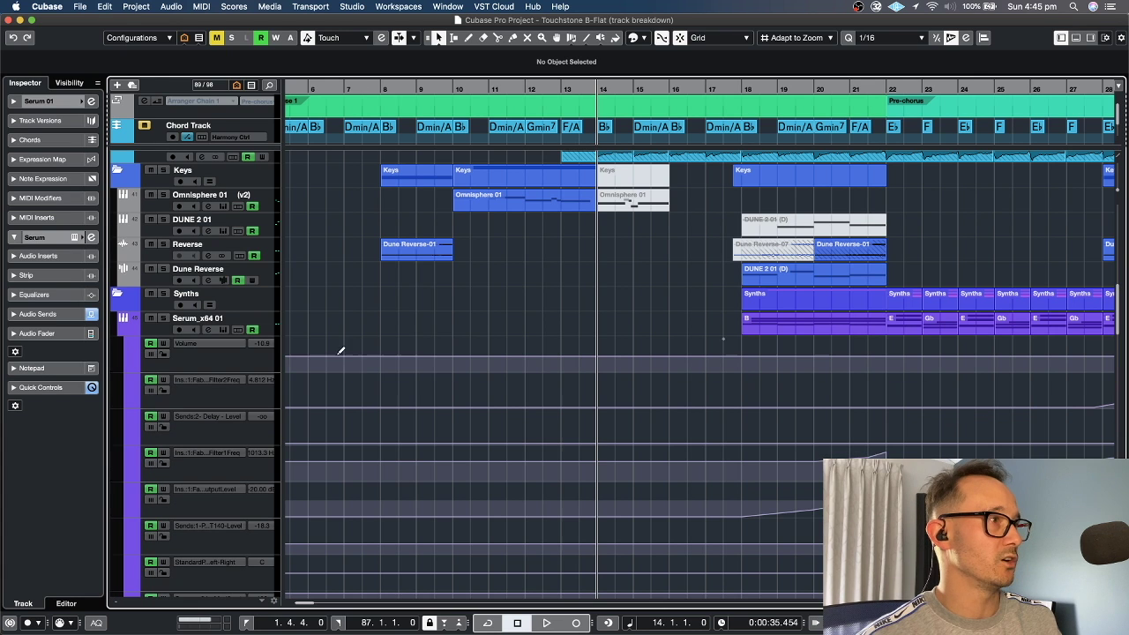
- Show the automation lanes of the Dune Reverse and Omnisphere 01 tracks
{"action": "right_click", "coordinate": [263, 272]}
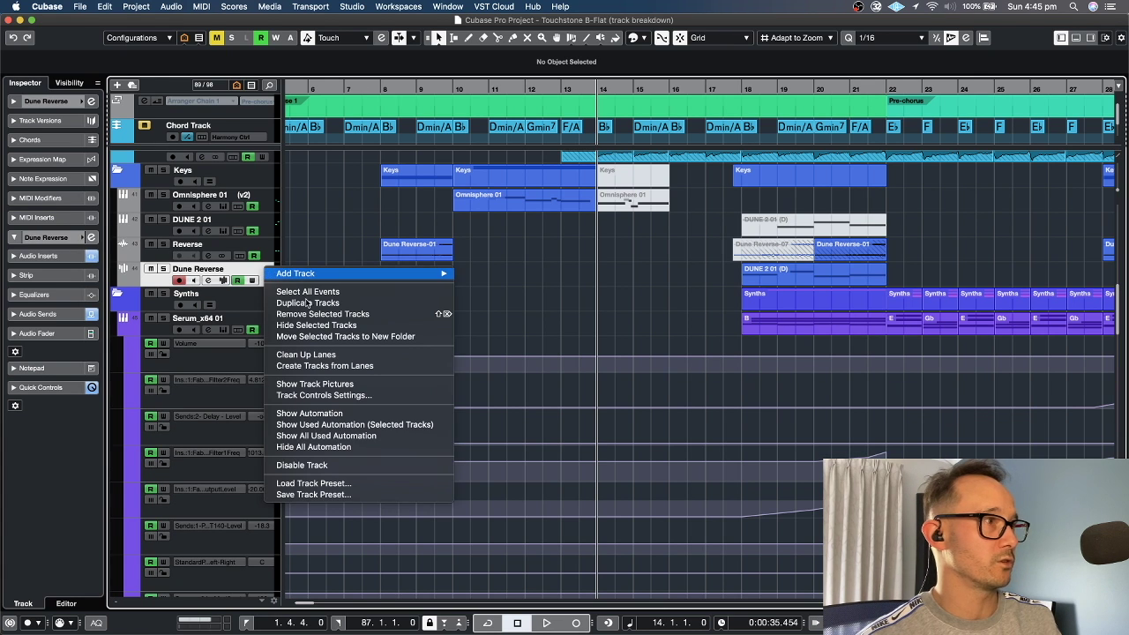
{"action": "left_click", "coordinate": [331, 426]}
{"action": "scroll", "coordinate": [330, 423], "scroll_direction": "up", "scroll_amount": 2}
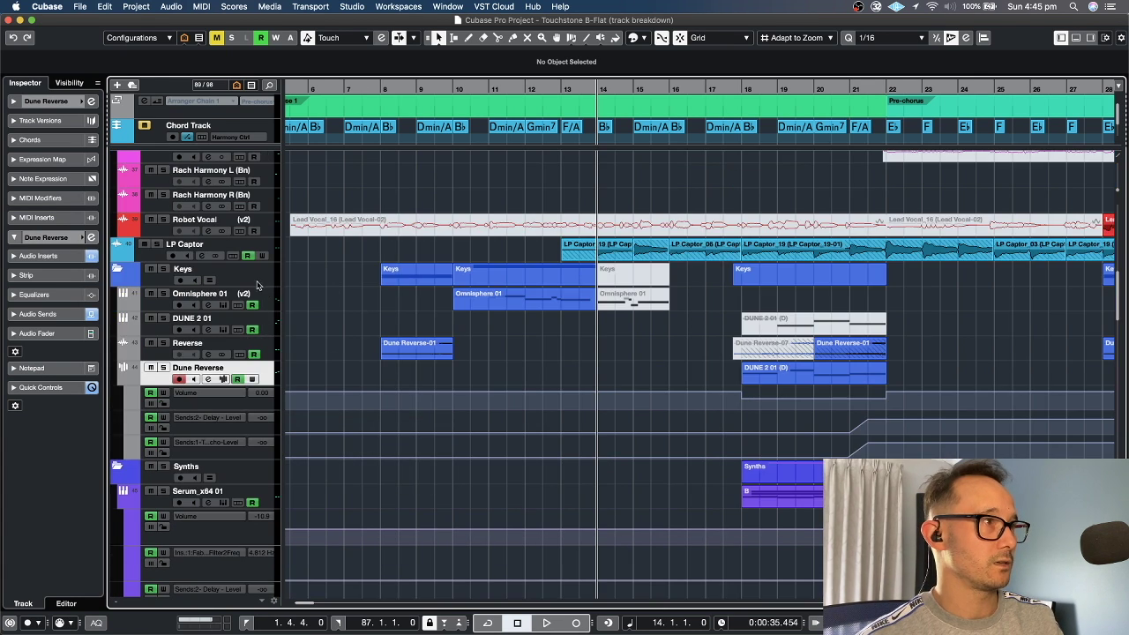
{"action": "right_click", "coordinate": [264, 296]}
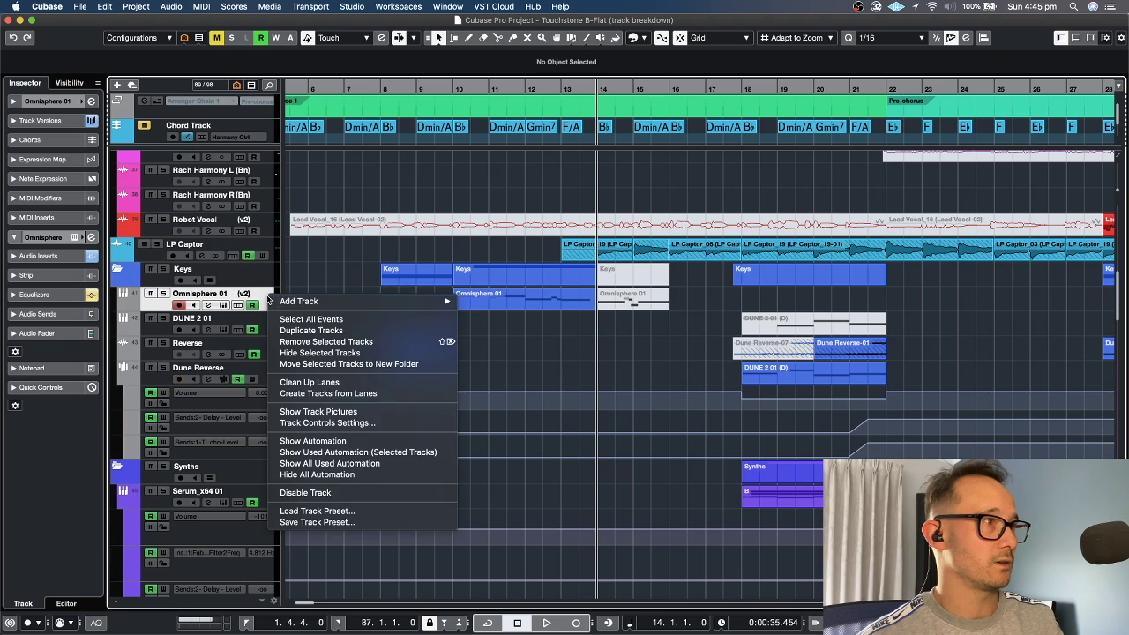
{"action": "left_click", "coordinate": [351, 441]}
- Examine the automation lanes of the Keys, Arp and Pad tracks across the song's sections
{"action": "scroll", "coordinate": [362, 449], "scroll_direction": "up", "scroll_amount": 2}
{"action": "scroll", "coordinate": [368, 454], "scroll_direction": "down", "scroll_amount": 3}
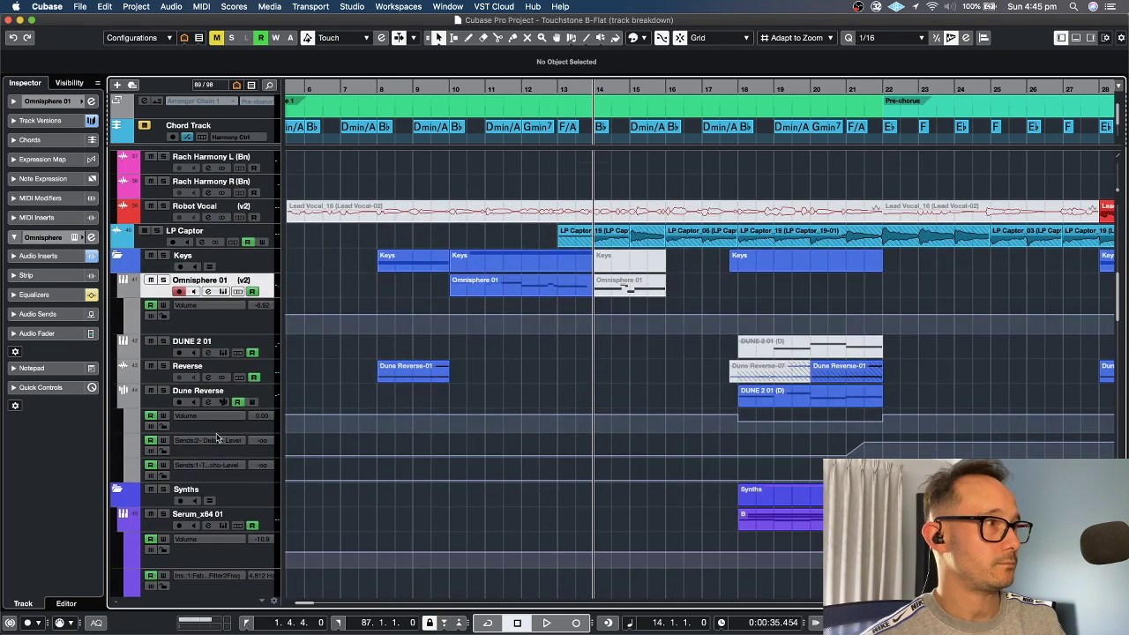
{"action": "scroll", "coordinate": [221, 392], "scroll_direction": "down", "scroll_amount": 10}
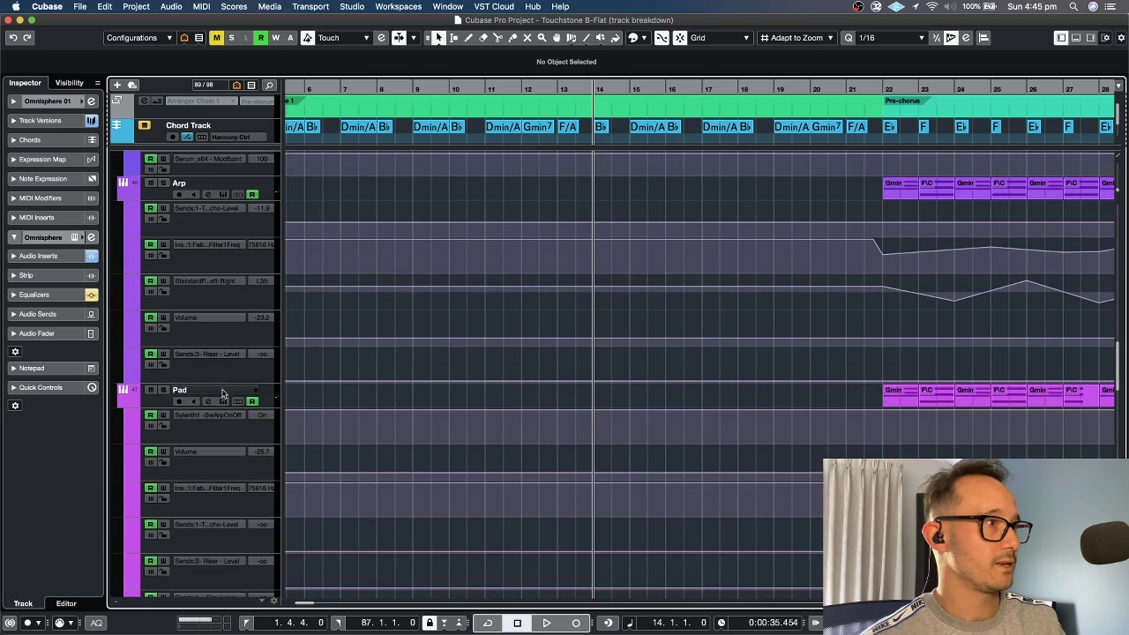
{"action": "scroll", "coordinate": [221, 394], "scroll_direction": "down", "scroll_amount": 3}
{"action": "scroll", "coordinate": [573, 348], "scroll_direction": "right", "scroll_amount": 5}
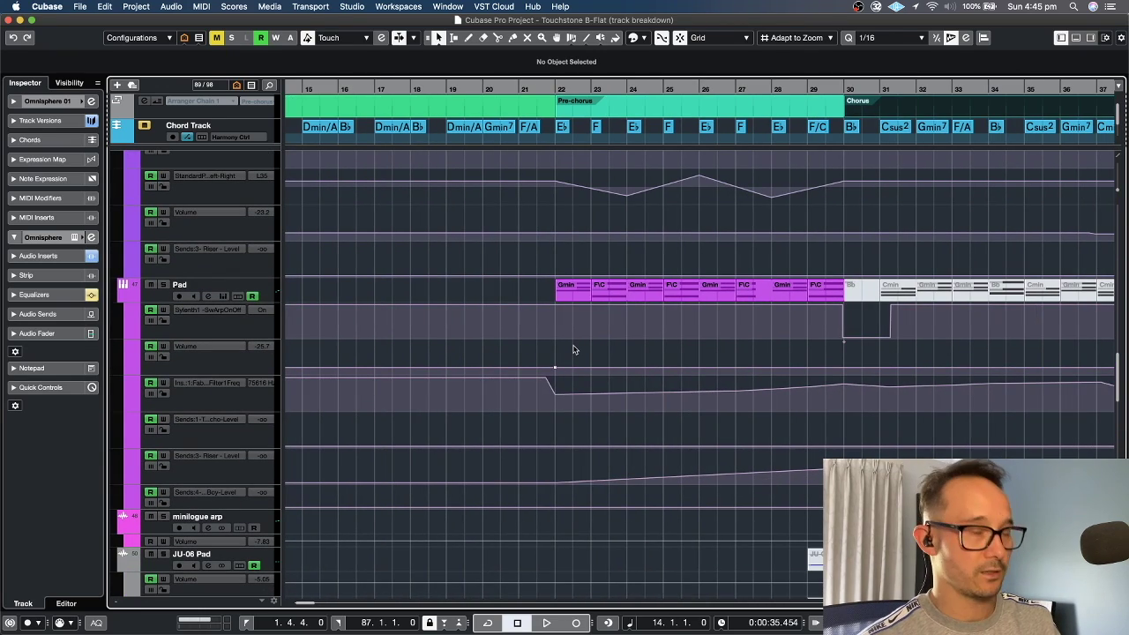
{"action": "key", "text": "g"}
{"action": "key", "text": "g"}
{"action": "key", "text": "g"}
{"action": "key", "text": "g"}
{"action": "scroll", "coordinate": [565, 358], "scroll_direction": "down", "scroll_amount": 3}
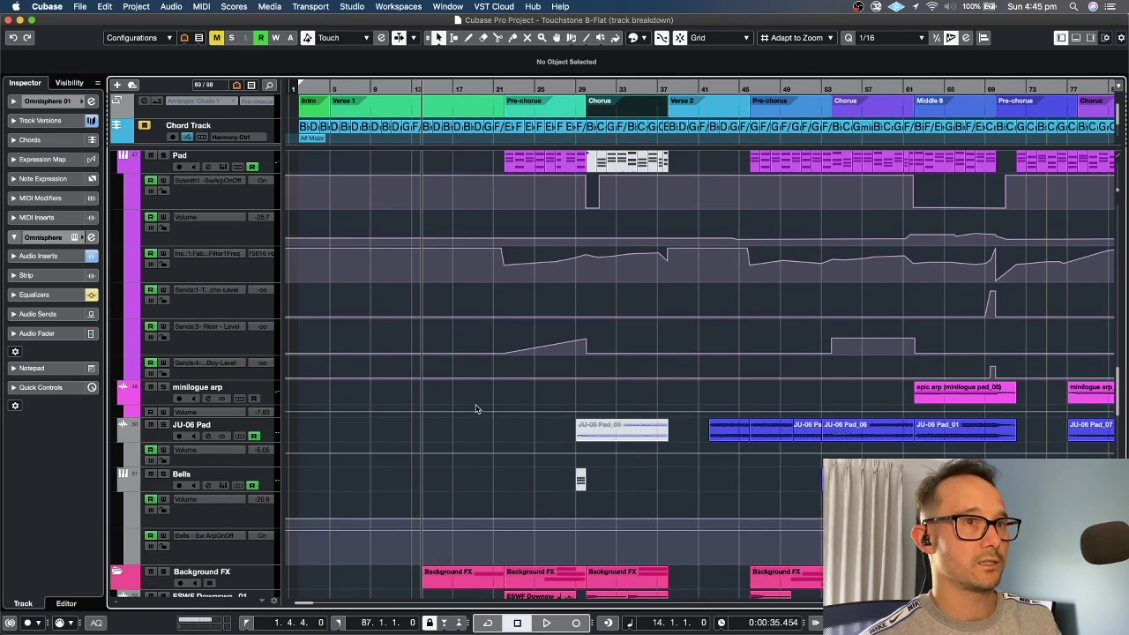
- Examine the automation of the ESWF Downsweep and Serum 01 tracks, including filter cutoff, stereo, resonance and send levels
{"action": "scroll", "coordinate": [475, 408], "scroll_direction": "right", "scroll_amount": 4}
{"action": "scroll", "coordinate": [440, 441], "scroll_direction": "down", "scroll_amount": 9}
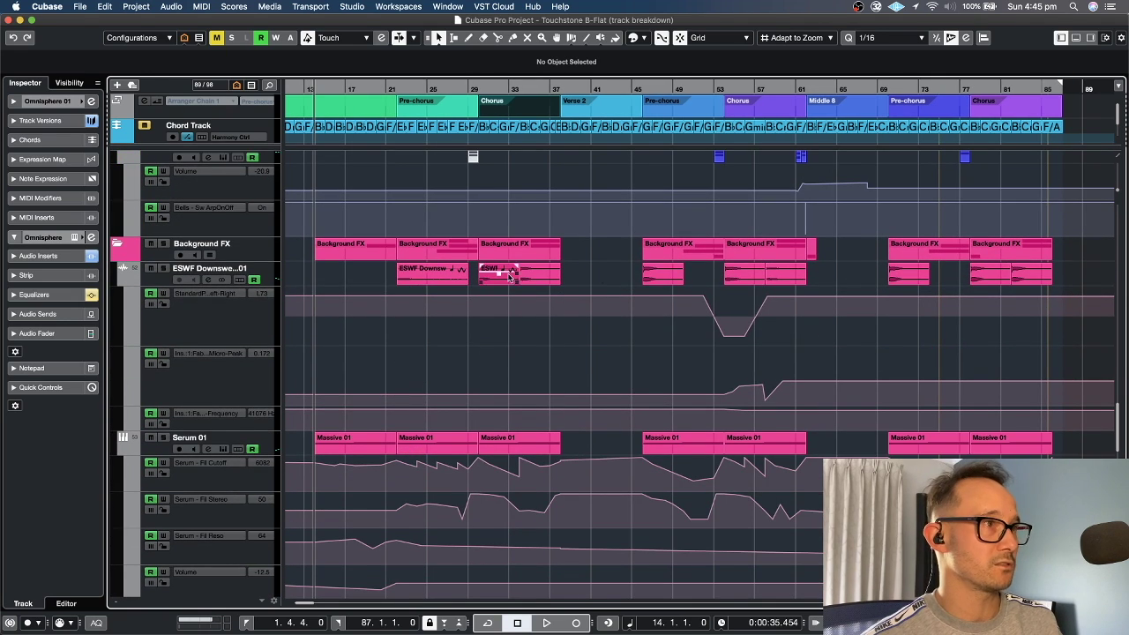
{"action": "scroll", "coordinate": [525, 392], "scroll_direction": "down", "scroll_amount": 5}
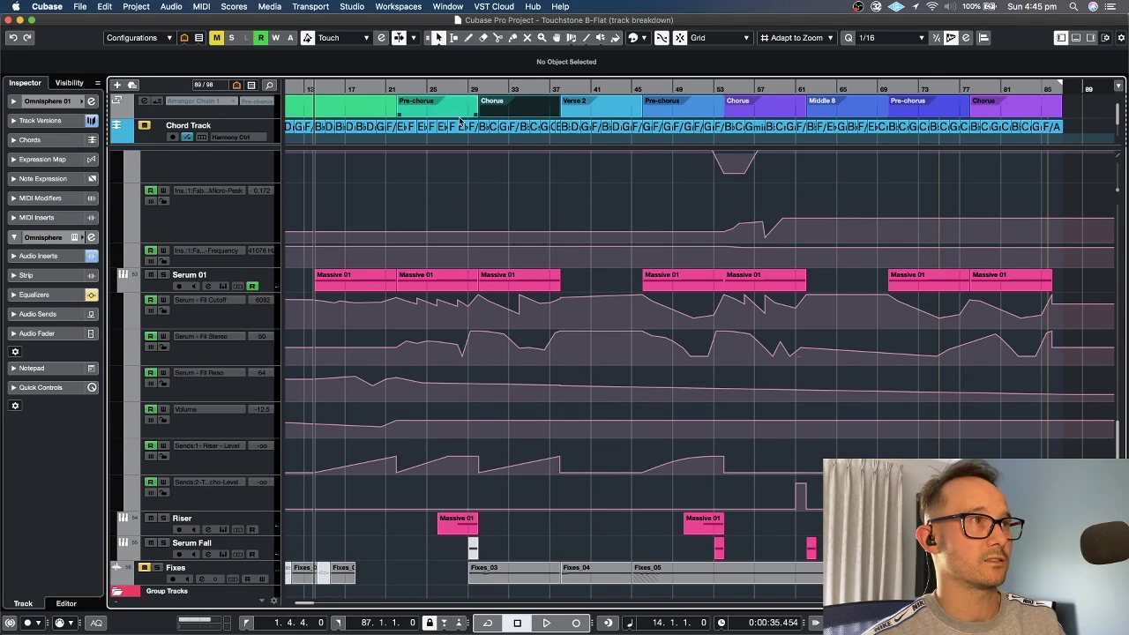
{"action": "scroll", "coordinate": [472, 309], "scroll_direction": "right", "scroll_amount": 3}
{"action": "scroll", "coordinate": [529, 321], "scroll_direction": "left", "scroll_amount": 4}
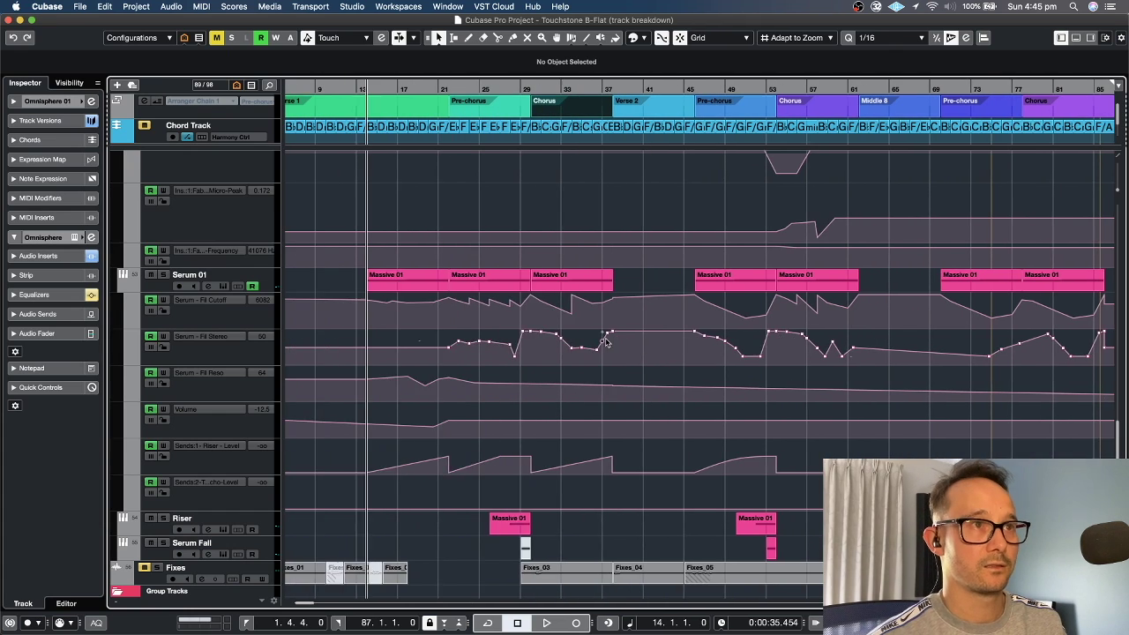
- Review the send, filter, pan and volume automation on the Pad and Arp tracks around the Pre-chorus and Chorus
{"action": "scroll", "coordinate": [609, 337], "scroll_direction": "up", "scroll_amount": 6}
{"action": "scroll", "coordinate": [609, 337], "scroll_direction": "up", "scroll_amount": 5}
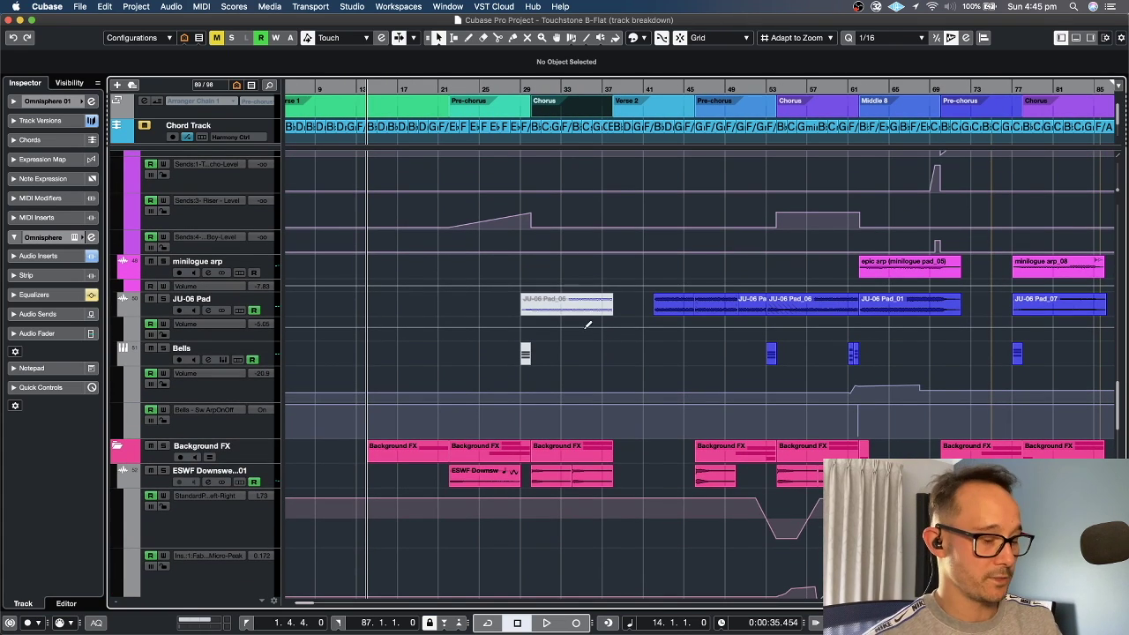
{"action": "scroll", "coordinate": [481, 342], "scroll_direction": "up", "scroll_amount": 3}
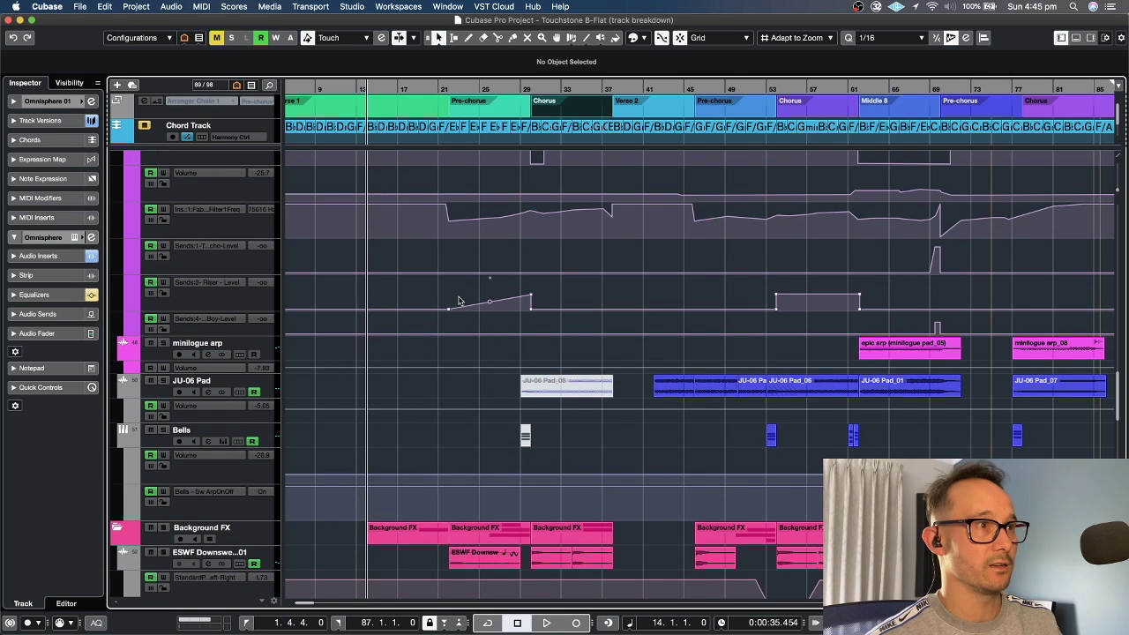
{"action": "scroll", "coordinate": [458, 301], "scroll_direction": "down", "scroll_amount": 3}
{"action": "scroll", "coordinate": [458, 301], "scroll_direction": "up", "scroll_amount": 5}
{"action": "scroll", "coordinate": [458, 296], "scroll_direction": "up", "scroll_amount": 5}
{"action": "scroll", "coordinate": [357, 315], "scroll_direction": "left", "scroll_amount": 3}
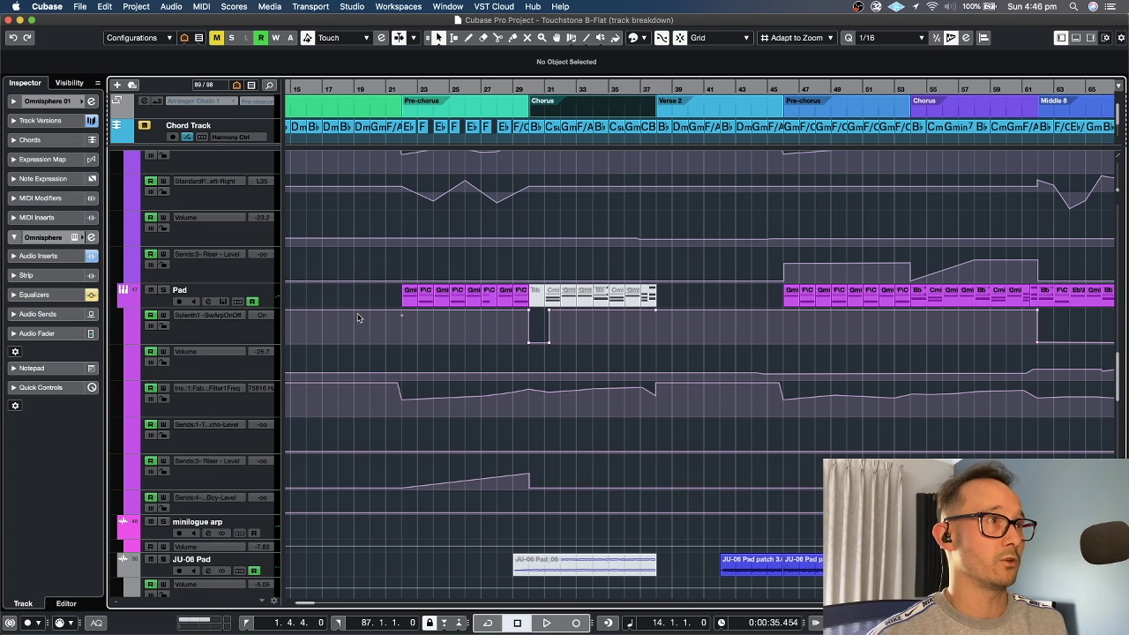
{"action": "scroll", "coordinate": [361, 307], "scroll_direction": "up", "scroll_amount": 3}
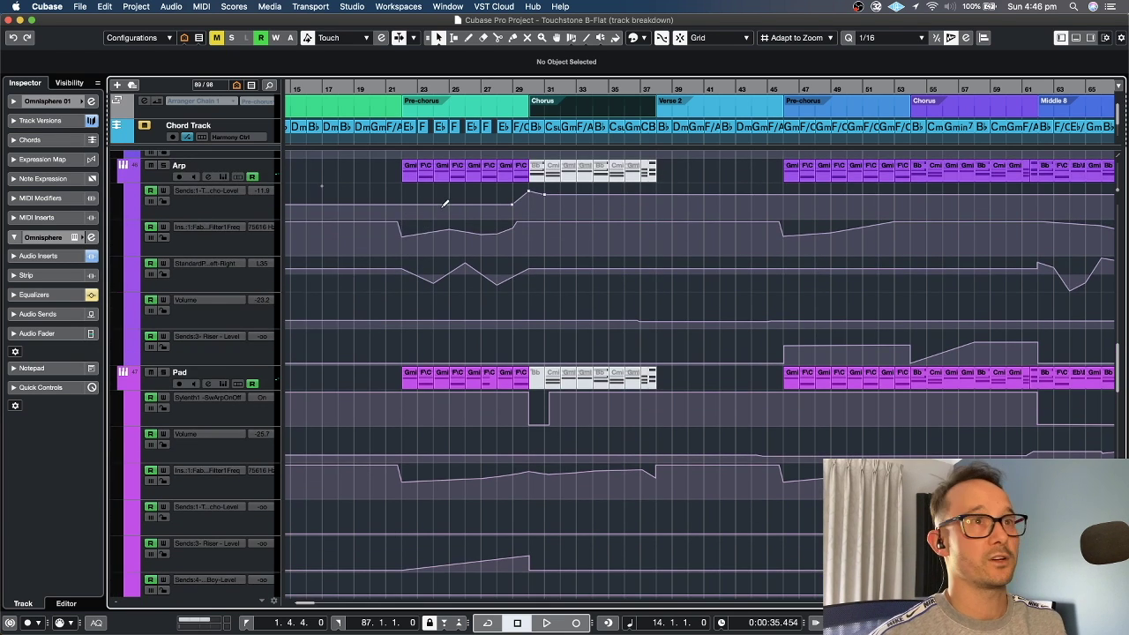
{"action": "scroll", "coordinate": [441, 210], "scroll_direction": "up", "scroll_amount": 8}
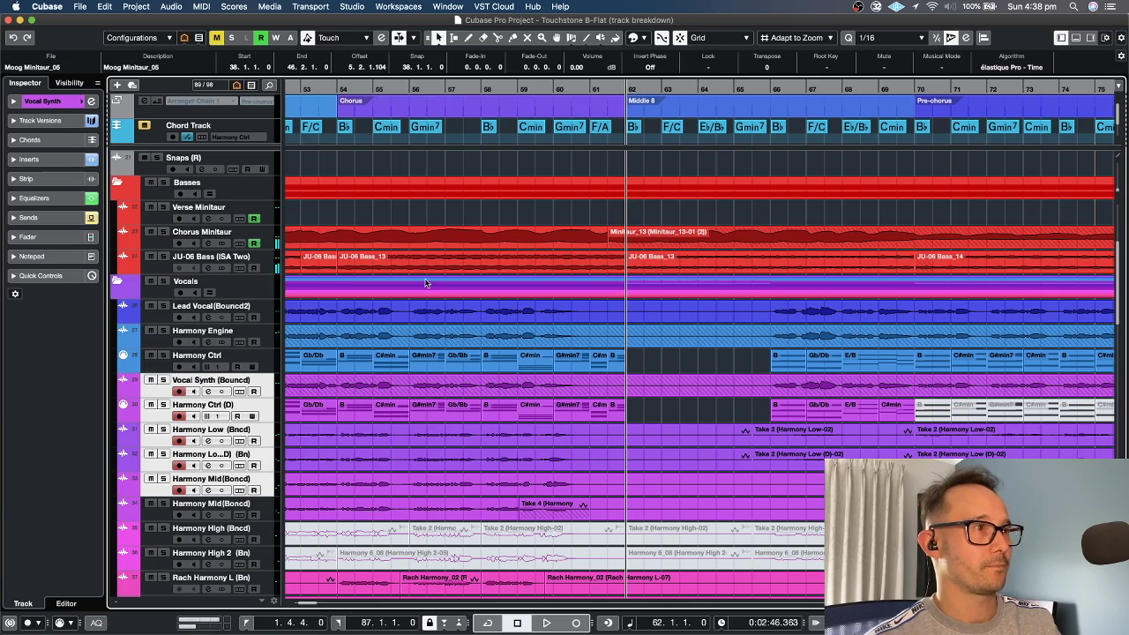
- Solo the minilogue arp track and play the Middle 8 from bar 62
{"action": "scroll", "coordinate": [335, 283], "scroll_direction": "down", "scroll_amount": 1}
{"action": "scroll", "coordinate": [486, 272], "scroll_direction": "up", "scroll_amount": 3}
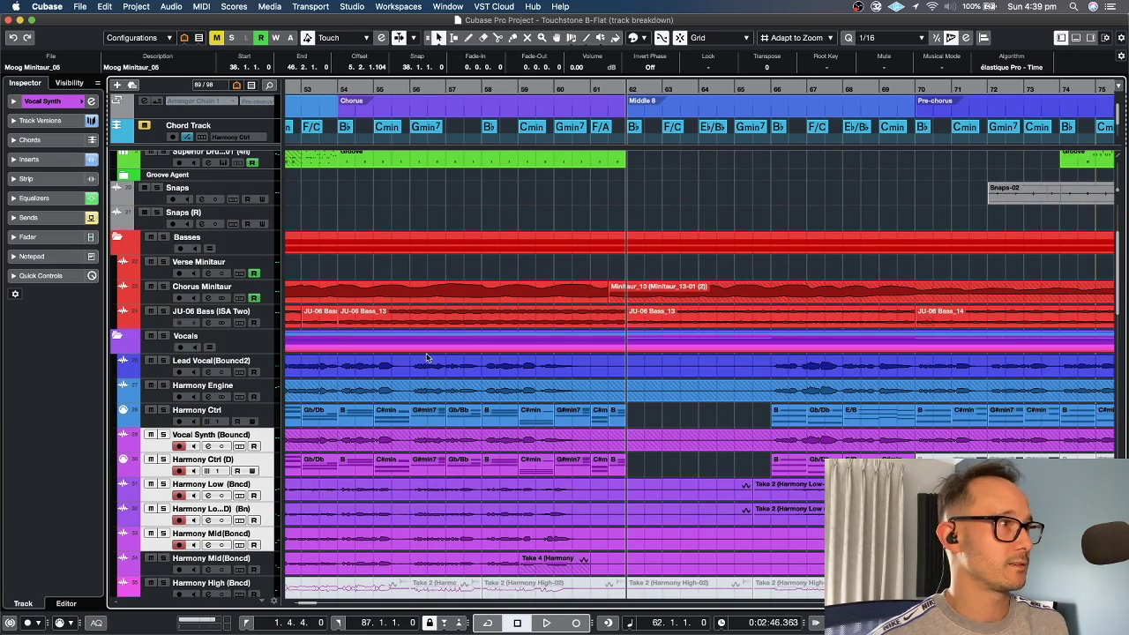
{"action": "scroll", "coordinate": [427, 357], "scroll_direction": "down", "scroll_amount": 12}
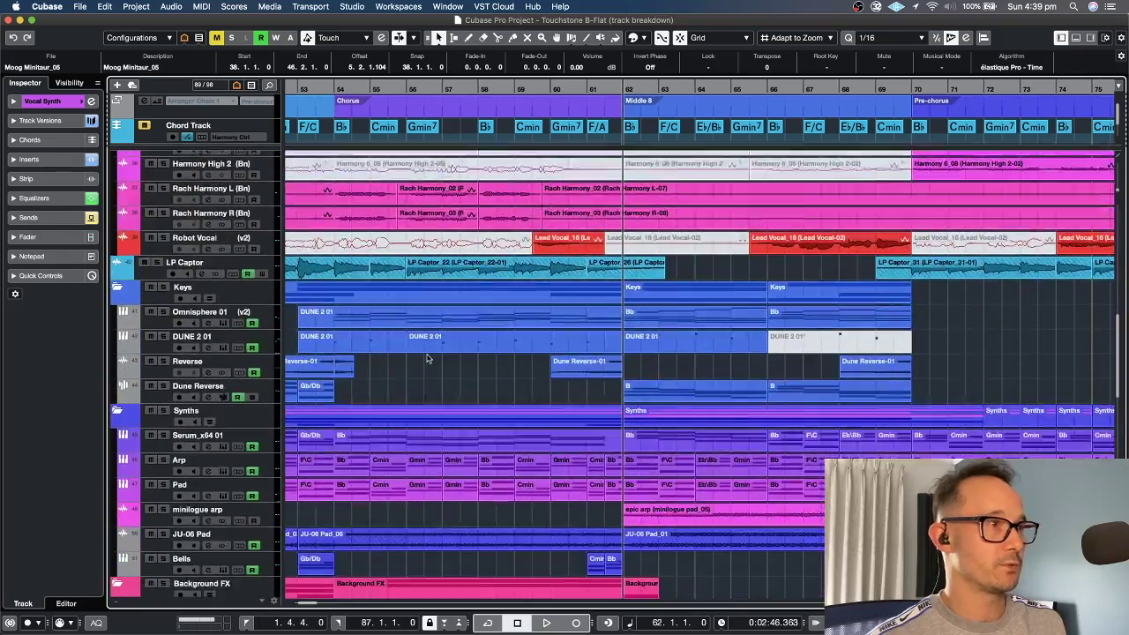
{"action": "scroll", "coordinate": [427, 357], "scroll_direction": "down", "scroll_amount": 3}
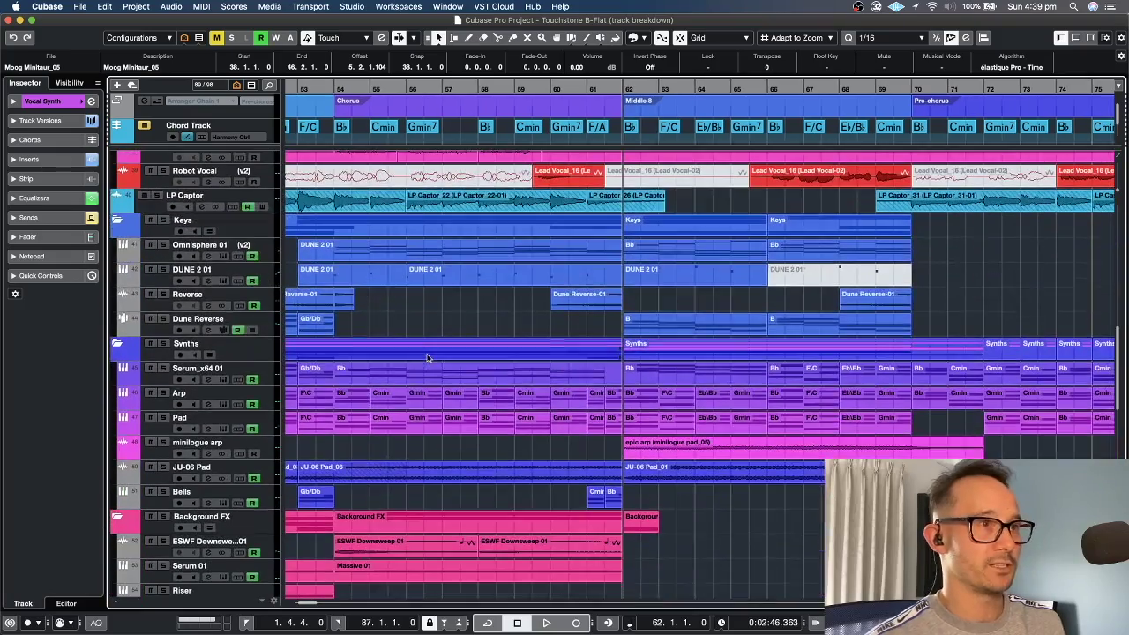
{"action": "left_click", "coordinate": [164, 446]}
{"action": "key", "text": "space"}
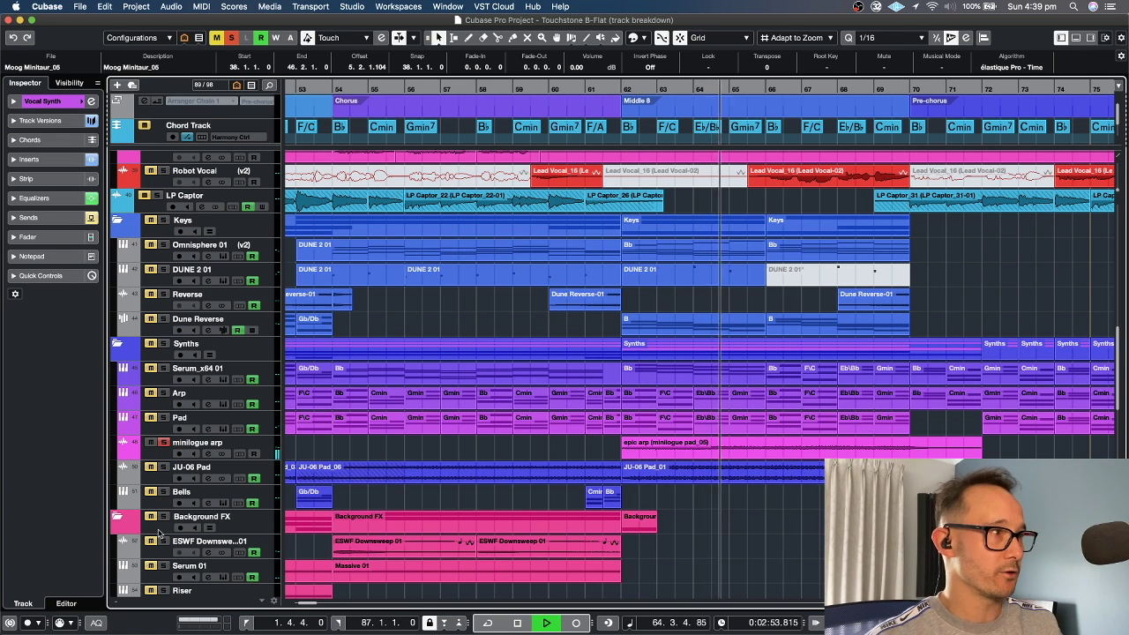
- Select the epic arp event on the minilogue arp track during playback, then unsolo the track and stop playback
{"action": "left_click", "coordinate": [138, 454]}
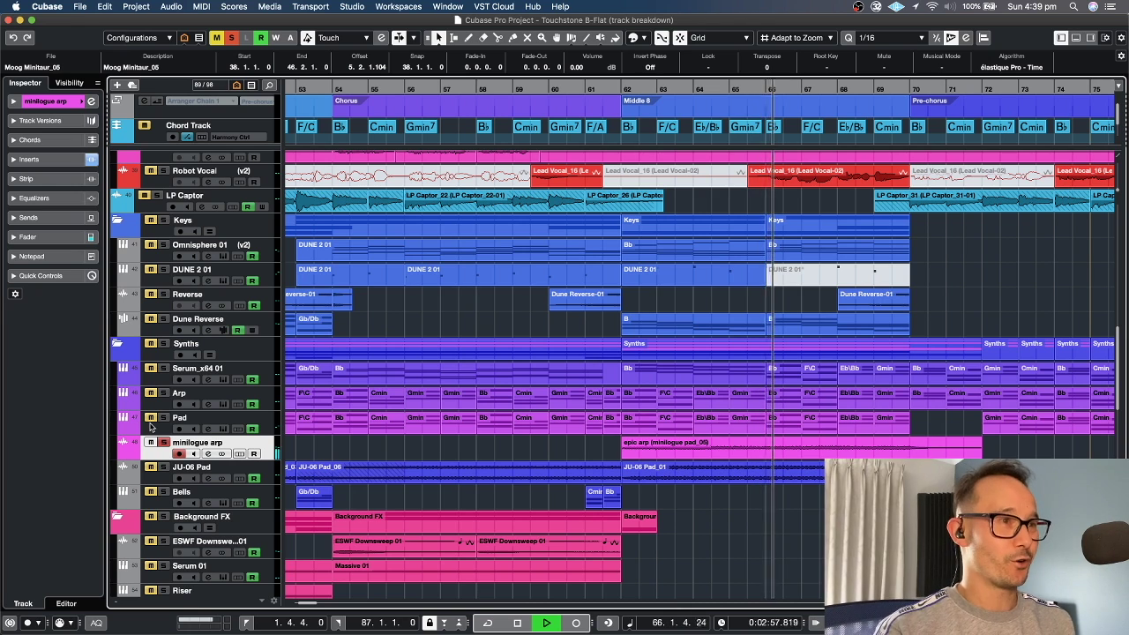
{"action": "left_click", "coordinate": [672, 447]}
{"action": "left_click", "coordinate": [672, 448]}
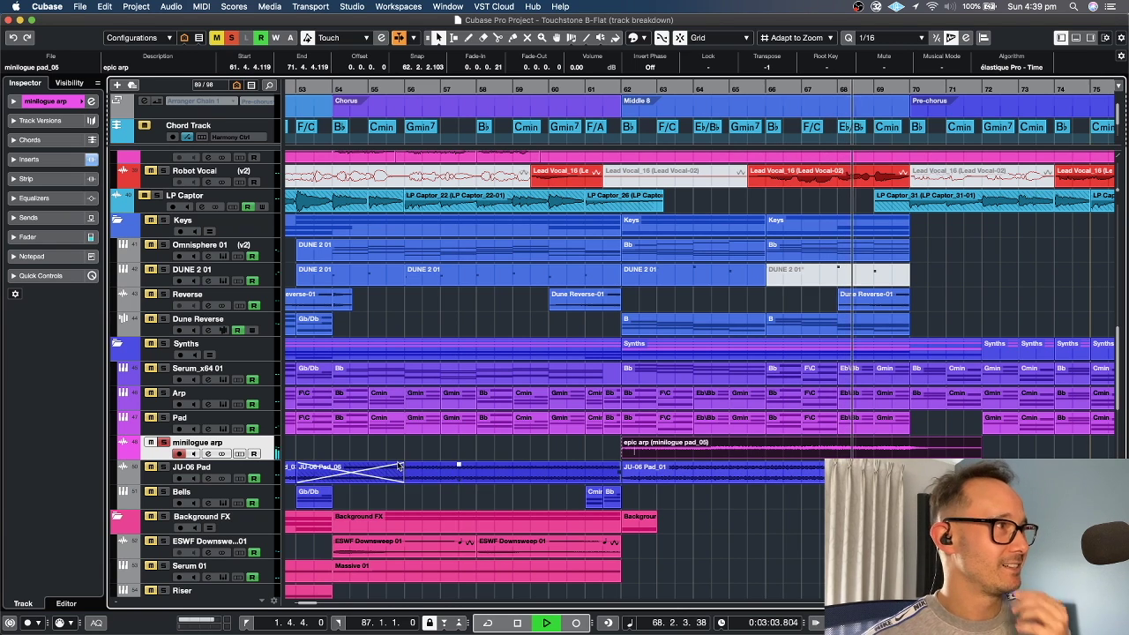
{"action": "scroll", "coordinate": [406, 463], "scroll_direction": "right", "scroll_amount": 3}
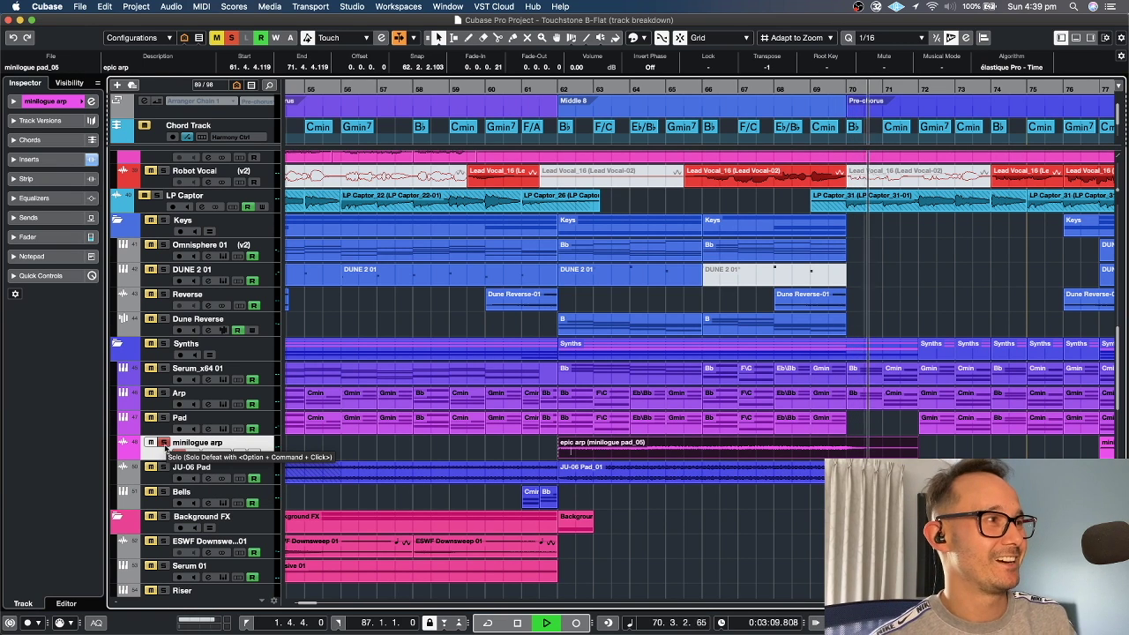
{"action": "left_click", "coordinate": [164, 443]}
{"action": "key", "text": "space"}
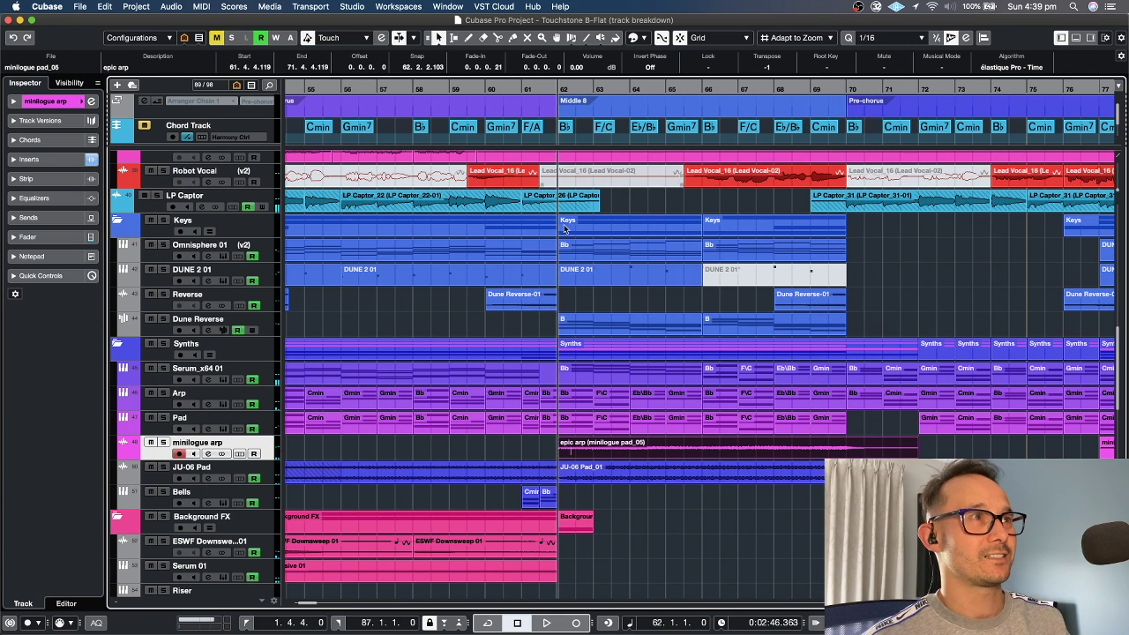
- Solo the minilogue arp, JU-06 Pad, Bells and remaining Synths folder tracks, and play the Middle 8 from bar 62
{"action": "left_click", "coordinate": [163, 443]}
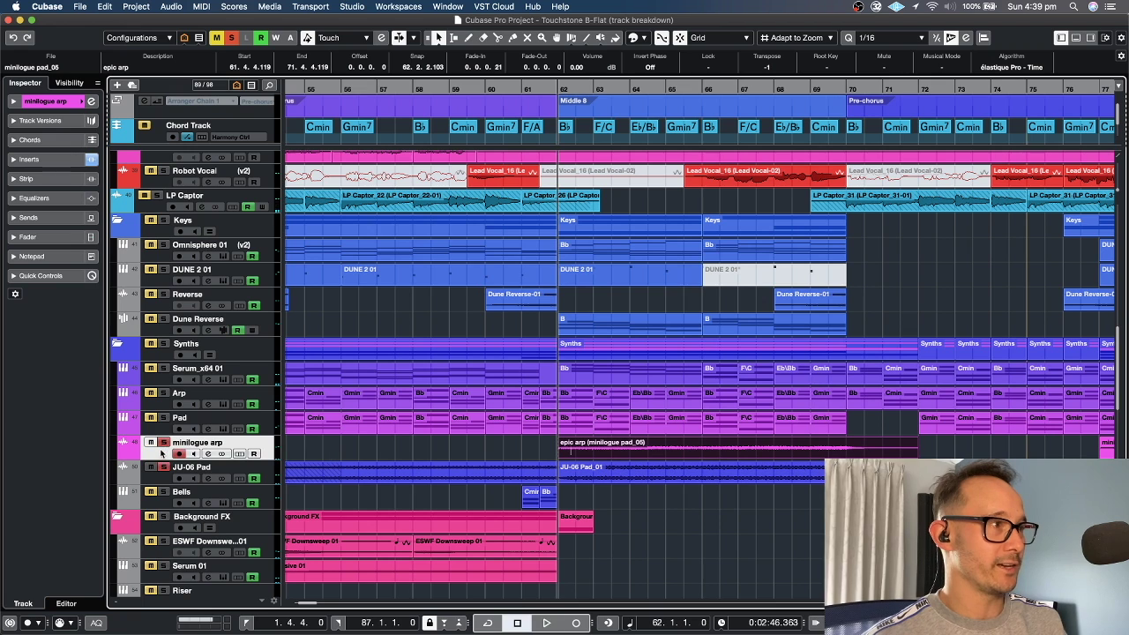
{"action": "key", "text": "space"}
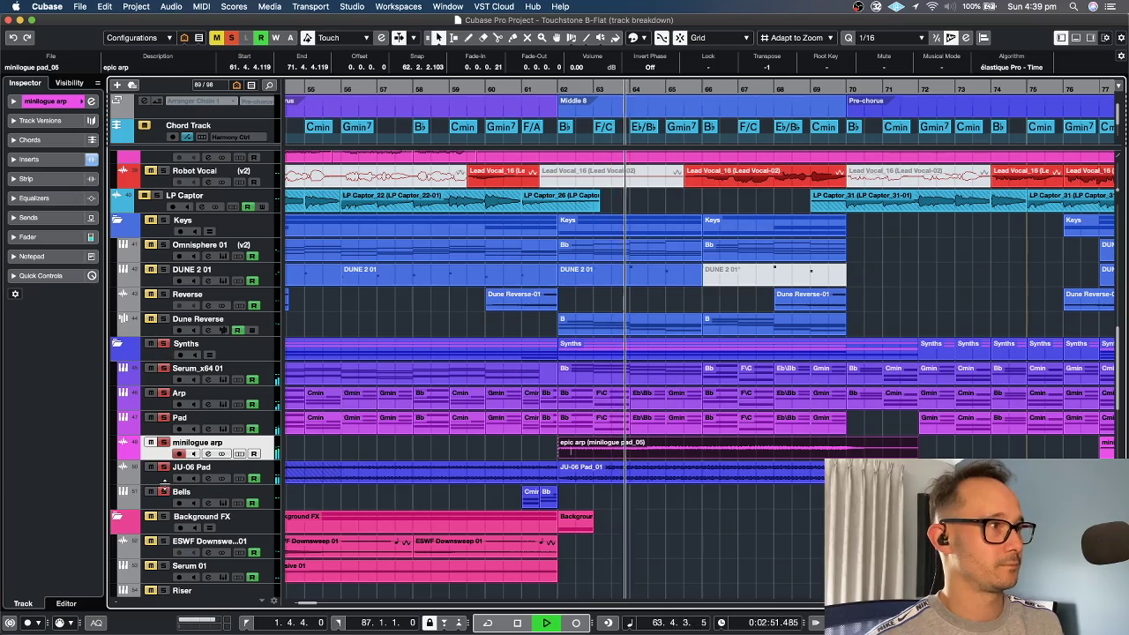
{"action": "scroll", "coordinate": [348, 514], "scroll_direction": "down", "scroll_amount": 3}
- Add the Chorus Minitaur, JU-06 Bass and Wurli tracks to the solo and keep playing through the Middle 8
{"action": "scroll", "coordinate": [529, 412], "scroll_direction": "up", "scroll_amount": 15}
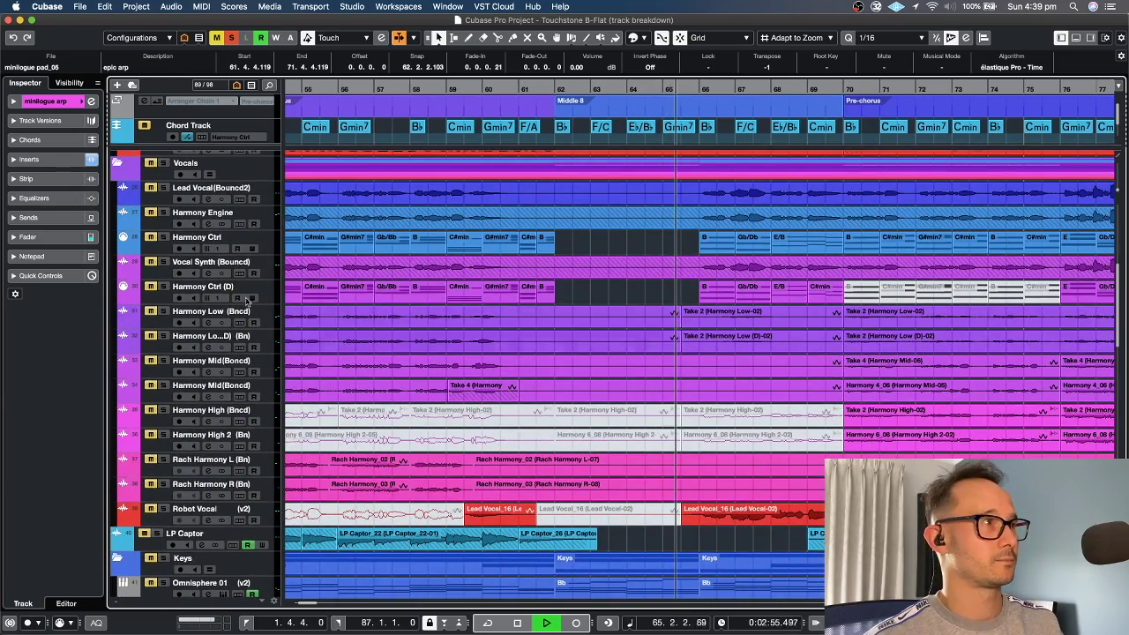
{"action": "scroll", "coordinate": [406, 276], "scroll_direction": "up", "scroll_amount": 5}
{"action": "scroll", "coordinate": [405, 276], "scroll_direction": "up", "scroll_amount": 1}
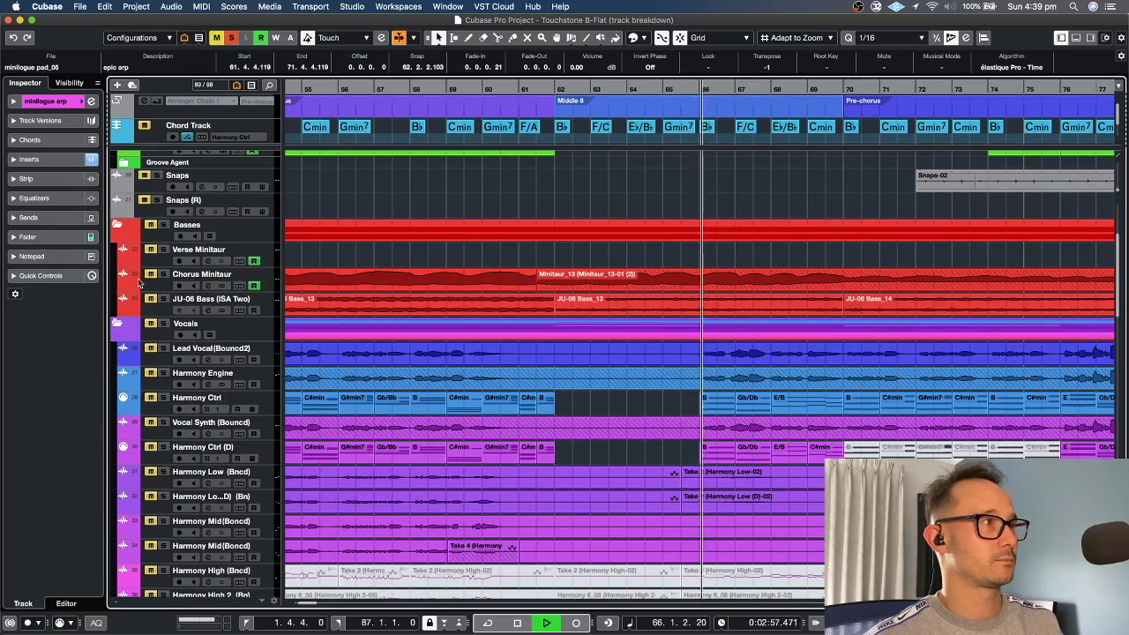
{"action": "scroll", "coordinate": [452, 236], "scroll_direction": "up", "scroll_amount": 6}
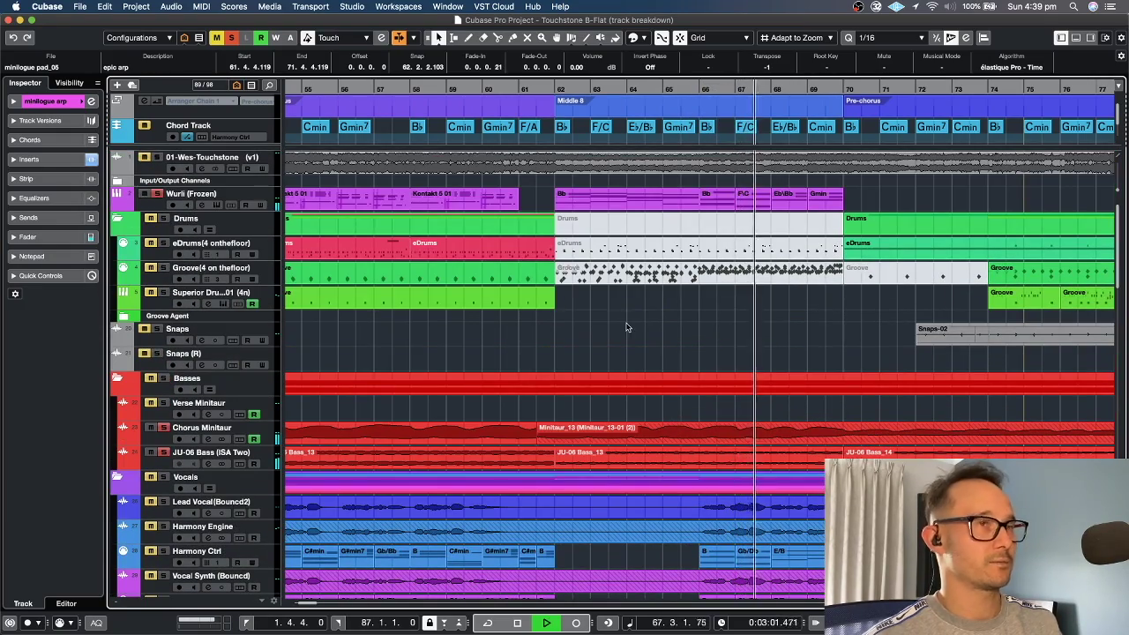
{"action": "scroll", "coordinate": [627, 323], "scroll_direction": "right", "scroll_amount": 3}
{"action": "scroll", "coordinate": [627, 325], "scroll_direction": "down", "scroll_amount": 4}
{"action": "scroll", "coordinate": [627, 324], "scroll_direction": "right", "scroll_amount": 2}
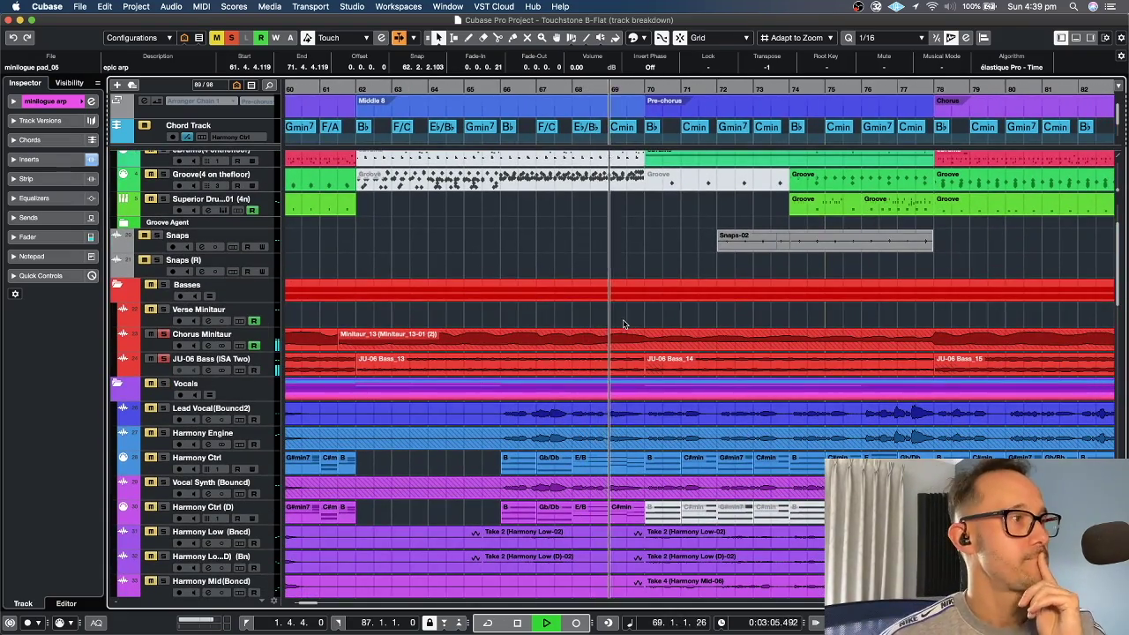
- Clear all track solos and mute the vocal tracks while playback continues into the Pre-chorus
{"action": "scroll", "coordinate": [624, 324], "scroll_direction": "up", "scroll_amount": 4}
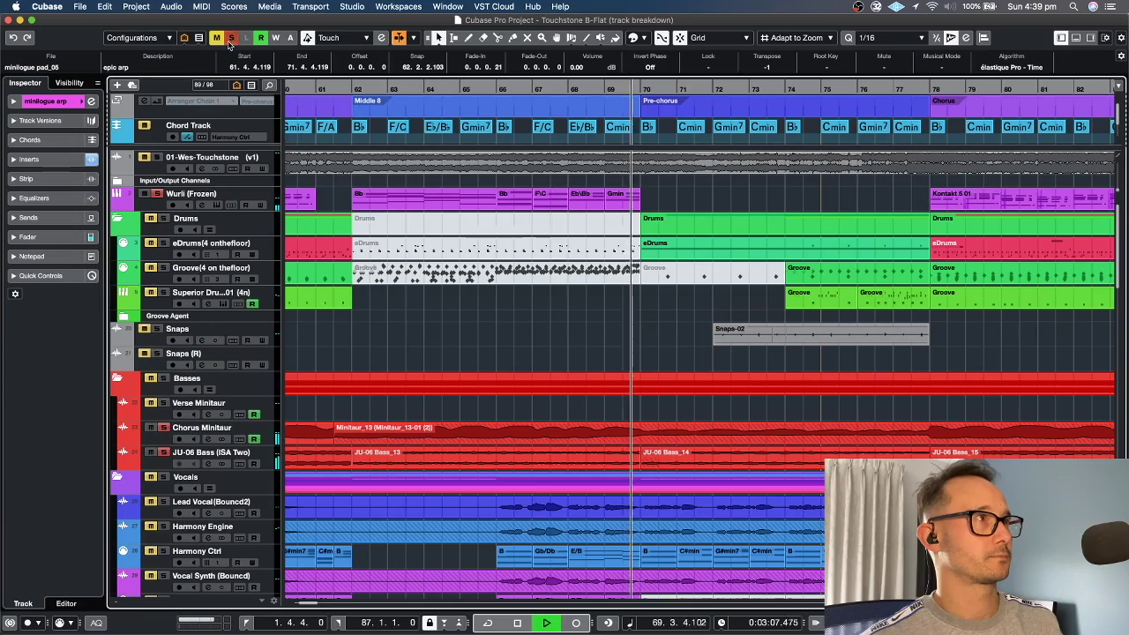
{"action": "left_click", "coordinate": [230, 38]}
{"action": "scroll", "coordinate": [535, 350], "scroll_direction": "down", "scroll_amount": 4}
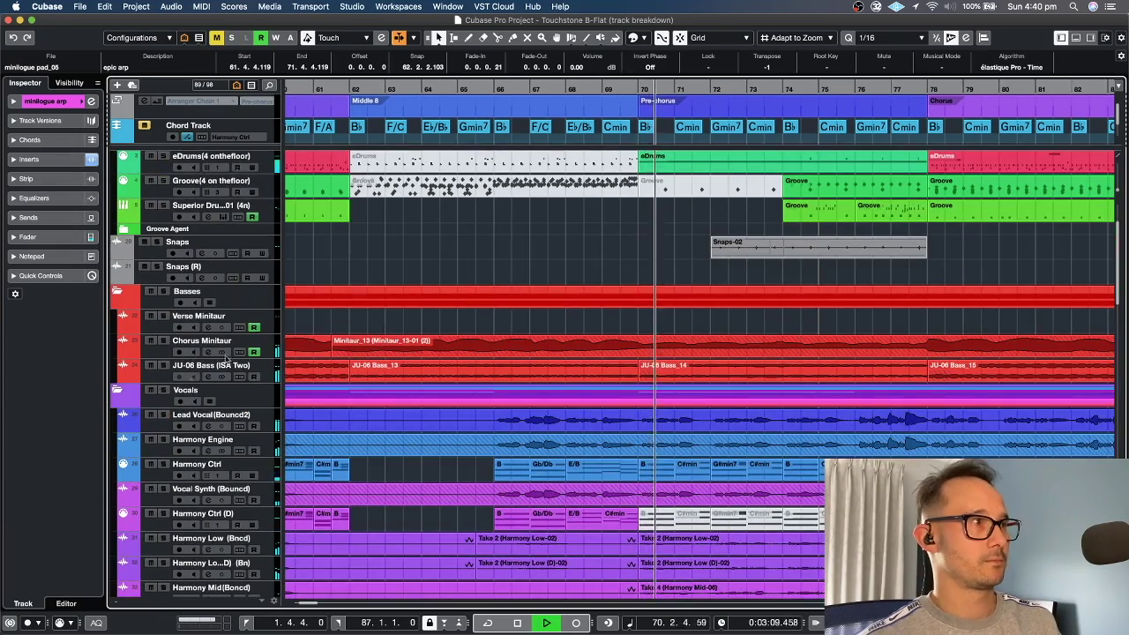
{"action": "scroll", "coordinate": [556, 365], "scroll_direction": "down", "scroll_amount": 10}
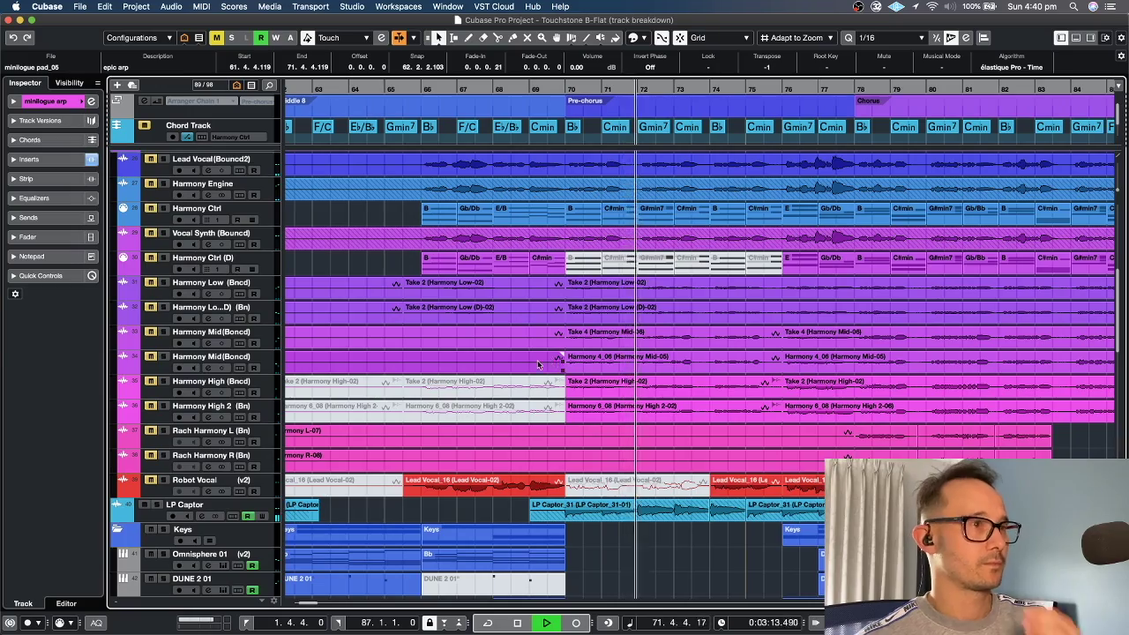
- Play the Pre-chorus into the Chorus, examining the drums, snaps, basses, Robot Vocal, keys and synths tracks
{"action": "scroll", "coordinate": [541, 367], "scroll_direction": "up", "scroll_amount": 9}
{"action": "scroll", "coordinate": [540, 367], "scroll_direction": "down", "scroll_amount": 9}
{"action": "scroll", "coordinate": [540, 368], "scroll_direction": "up", "scroll_amount": 12}
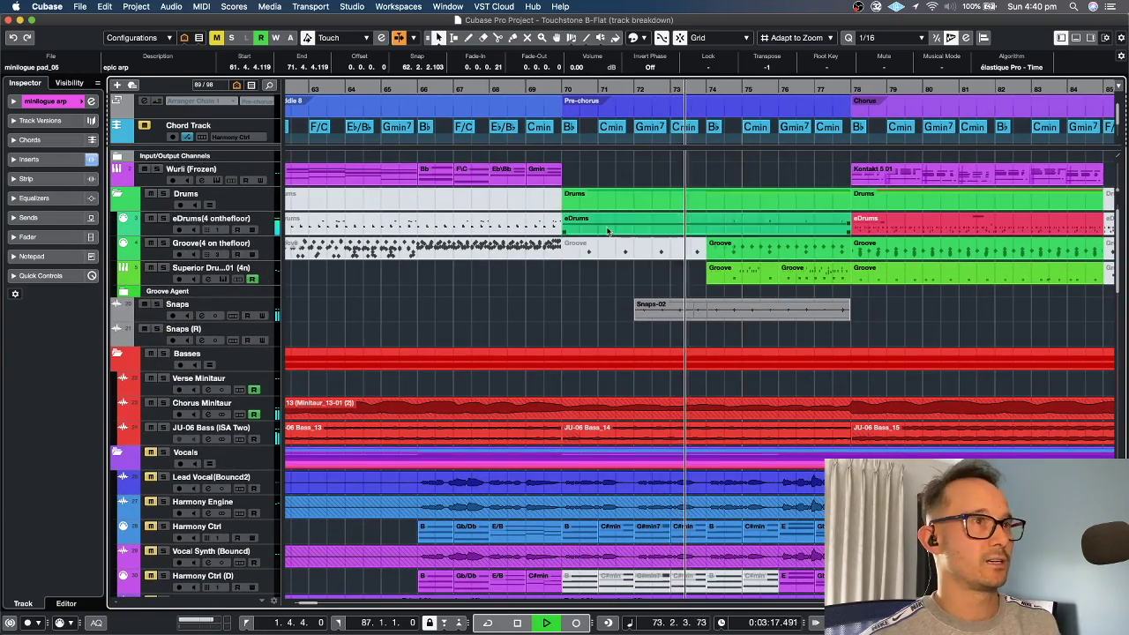
{"action": "scroll", "coordinate": [597, 275], "scroll_direction": "down", "scroll_amount": 13}
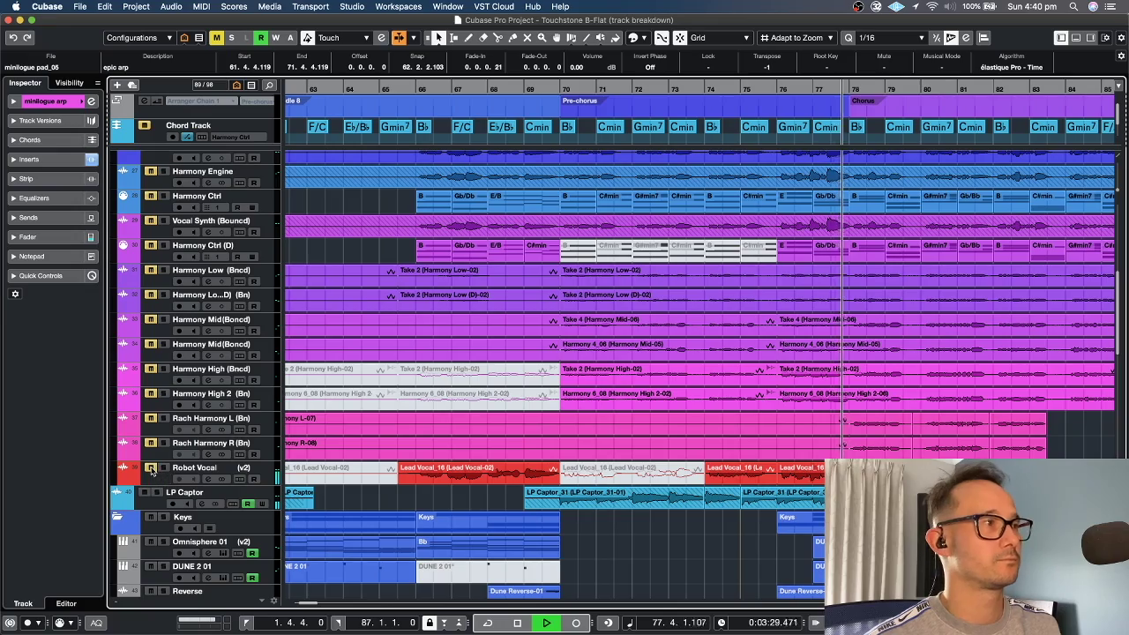
{"action": "scroll", "coordinate": [589, 245], "scroll_direction": "up", "scroll_amount": 3}
{"action": "scroll", "coordinate": [589, 245], "scroll_direction": "right", "scroll_amount": 2}
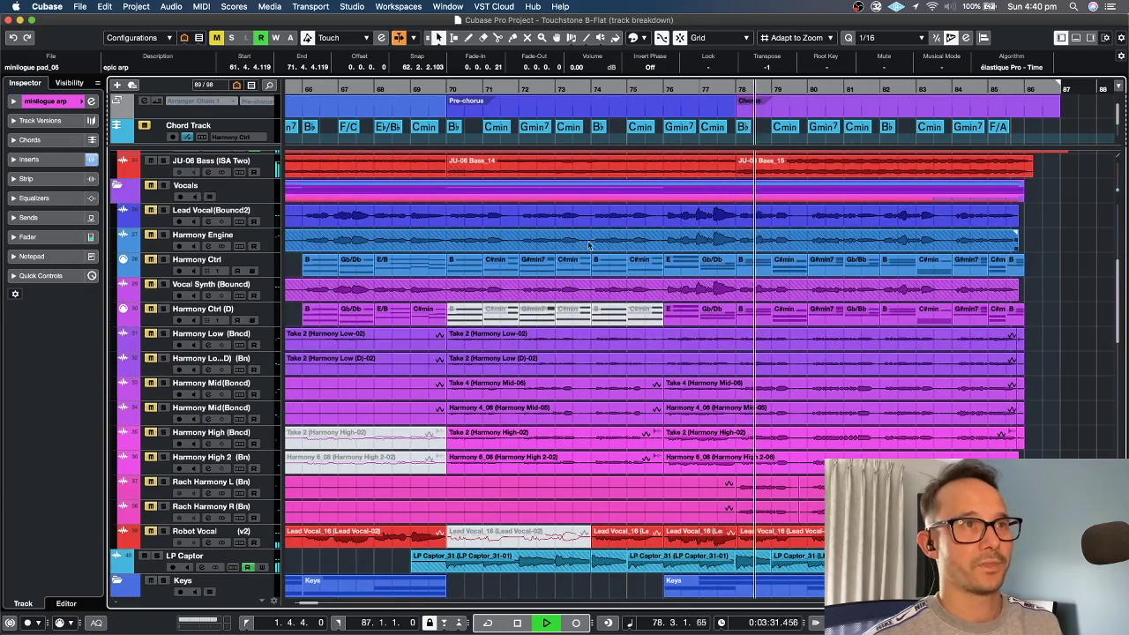
{"action": "scroll", "coordinate": [589, 245], "scroll_direction": "down", "scroll_amount": 10}
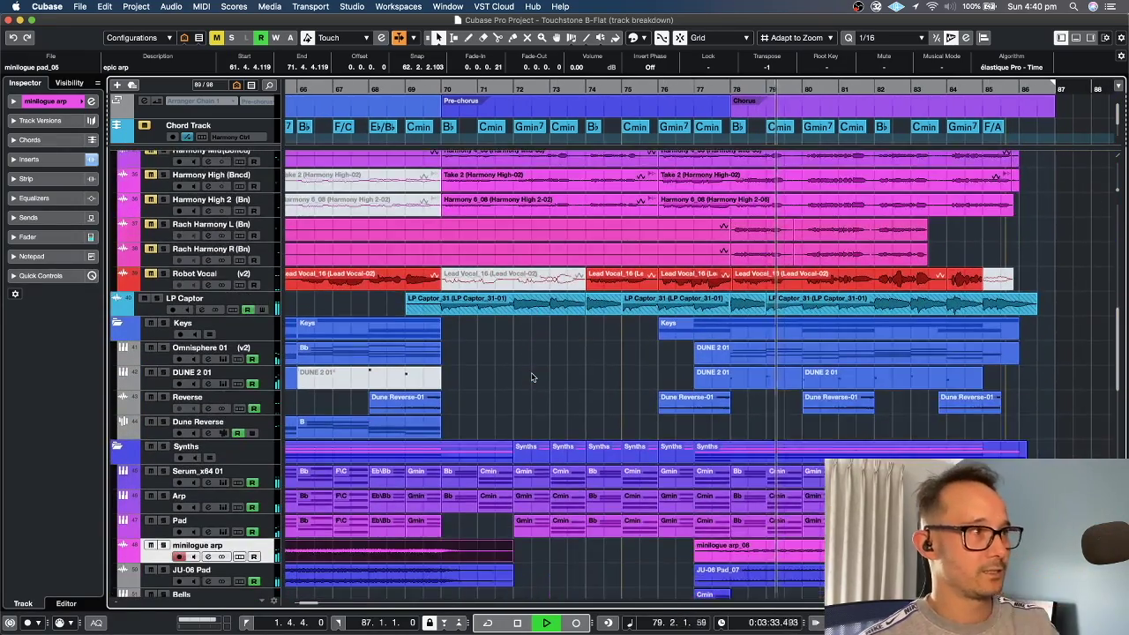
{"action": "scroll", "coordinate": [531, 377], "scroll_direction": "down", "scroll_amount": 5}
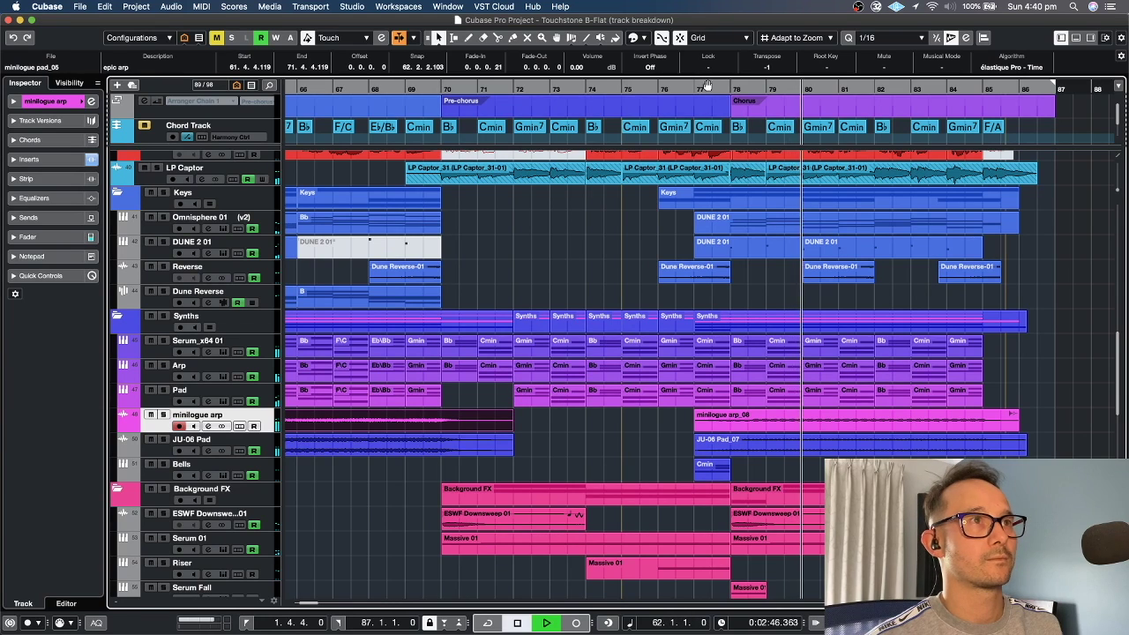
- Replay the lead-in to the Chorus from bar 77 and select the JU-06 Pad_07 event
{"action": "left_click", "coordinate": [660, 89]}
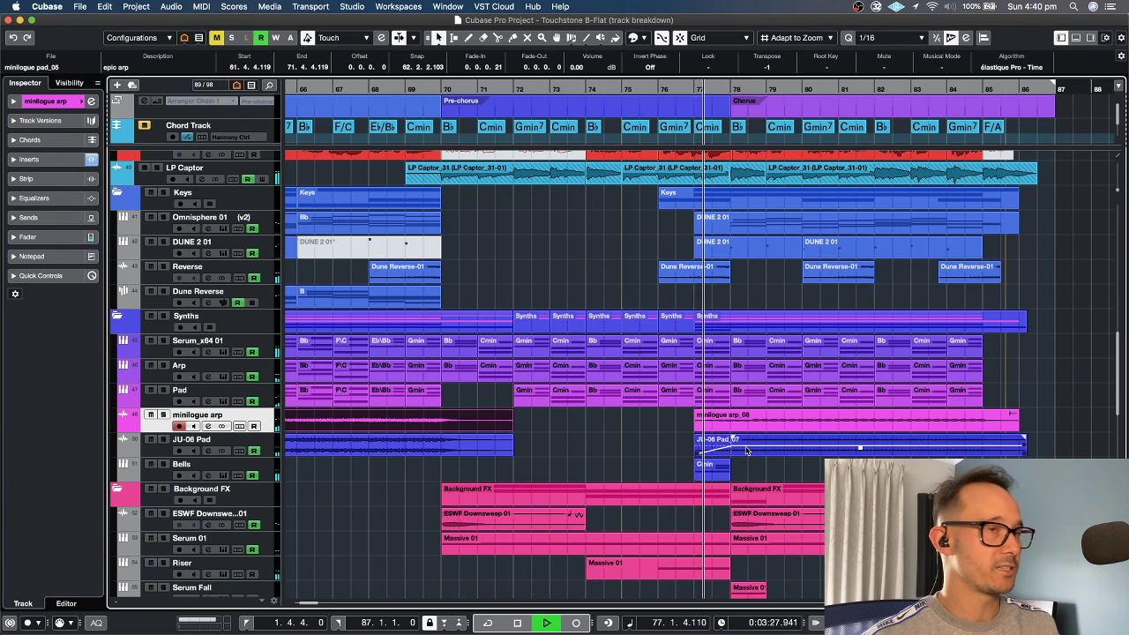
{"action": "left_click", "coordinate": [774, 451]}
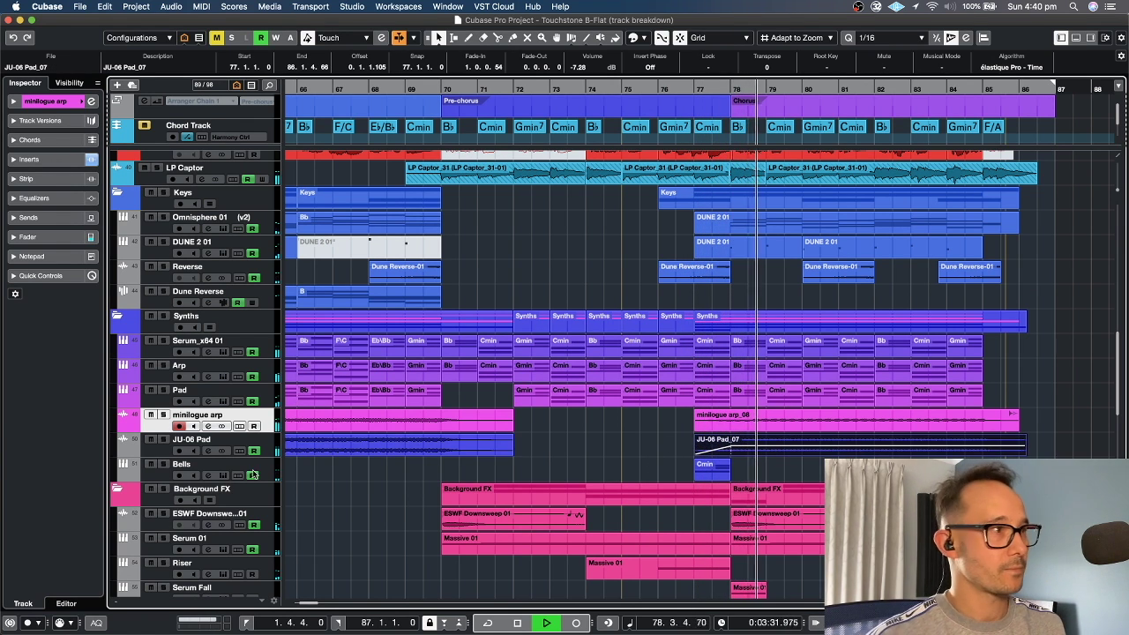
{"action": "scroll", "coordinate": [335, 520], "scroll_direction": "down", "scroll_amount": 1}
{"action": "scroll", "coordinate": [335, 520], "scroll_direction": "down", "scroll_amount": 2}
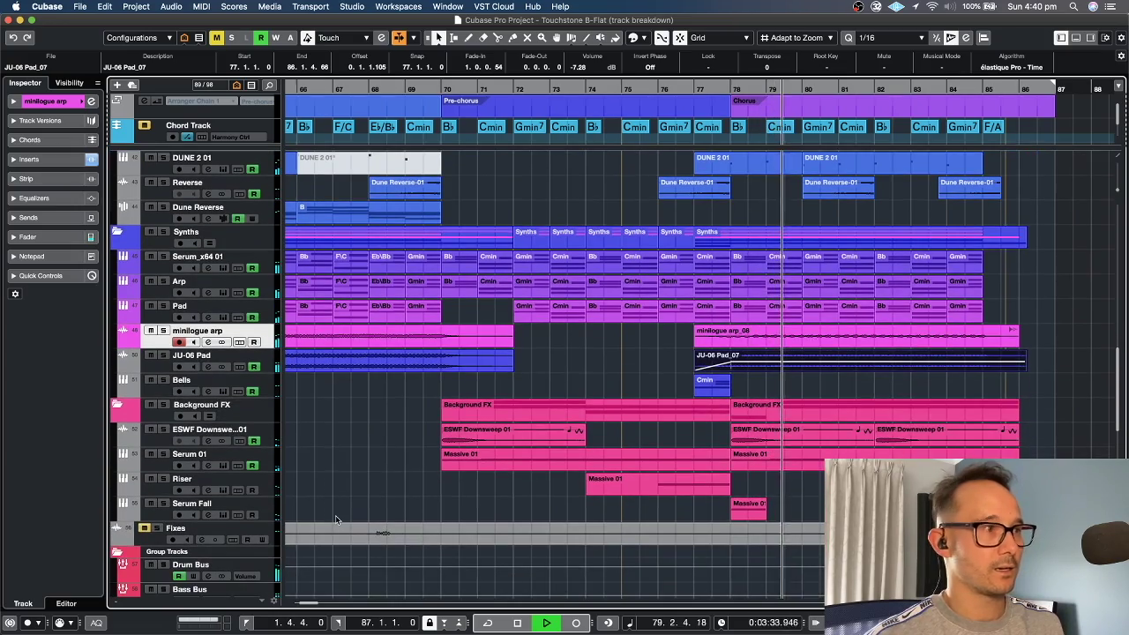
- Unmute the vocal tracks while the final Chorus plays
{"action": "scroll", "coordinate": [335, 515], "scroll_direction": "up", "scroll_amount": 4}
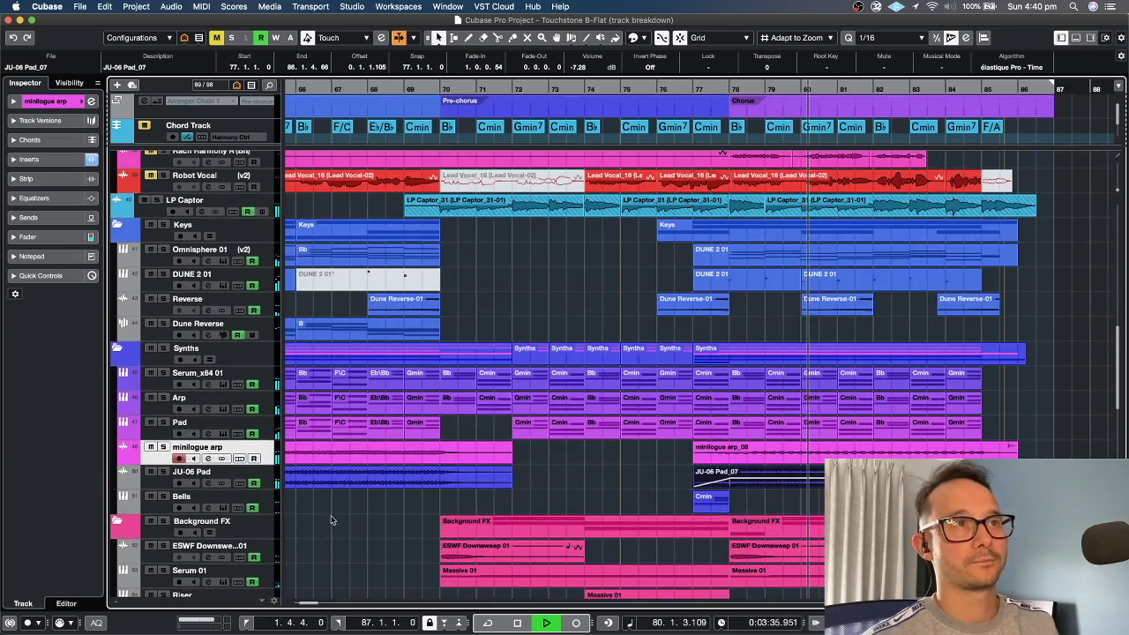
{"action": "scroll", "coordinate": [448, 443], "scroll_direction": "up", "scroll_amount": 9}
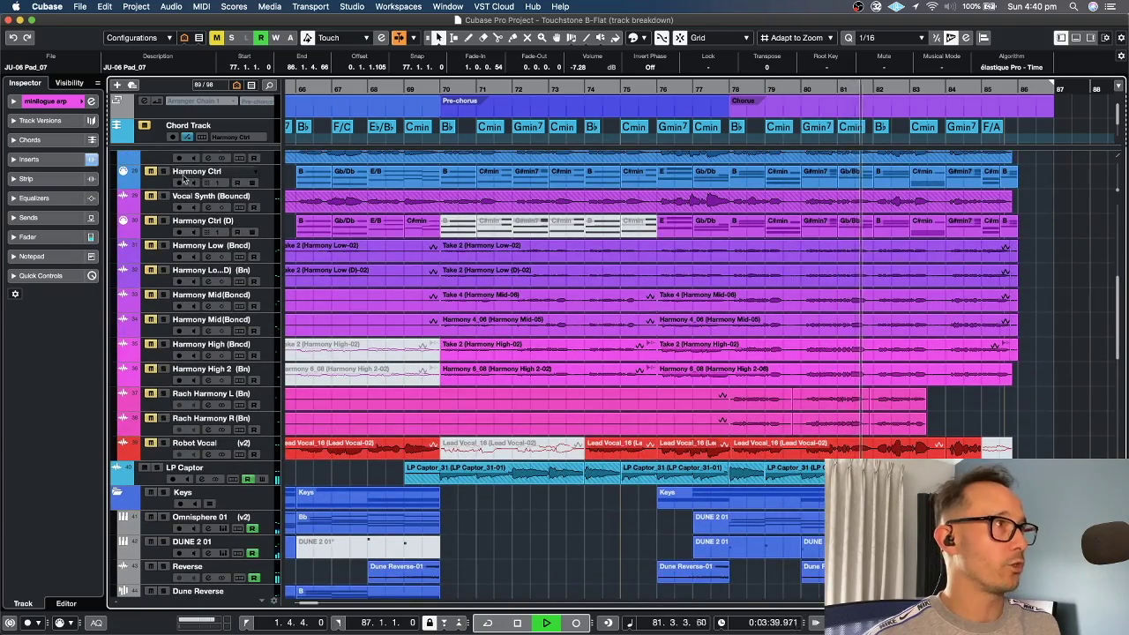
{"action": "scroll", "coordinate": [184, 180], "scroll_direction": "up", "scroll_amount": 3}
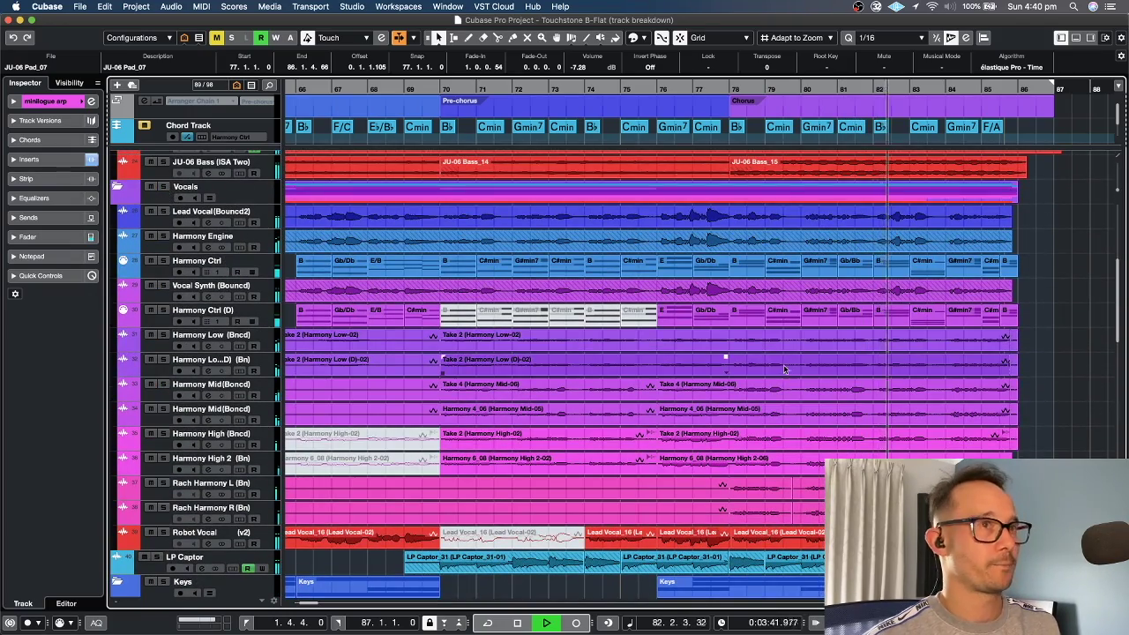
- Follow the final Chorus playback through the vocals, basses, drums and Wurli tracks to the song's end
{"action": "scroll", "coordinate": [784, 369], "scroll_direction": "right", "scroll_amount": 5}
{"action": "scroll", "coordinate": [760, 369], "scroll_direction": "up", "scroll_amount": 2}
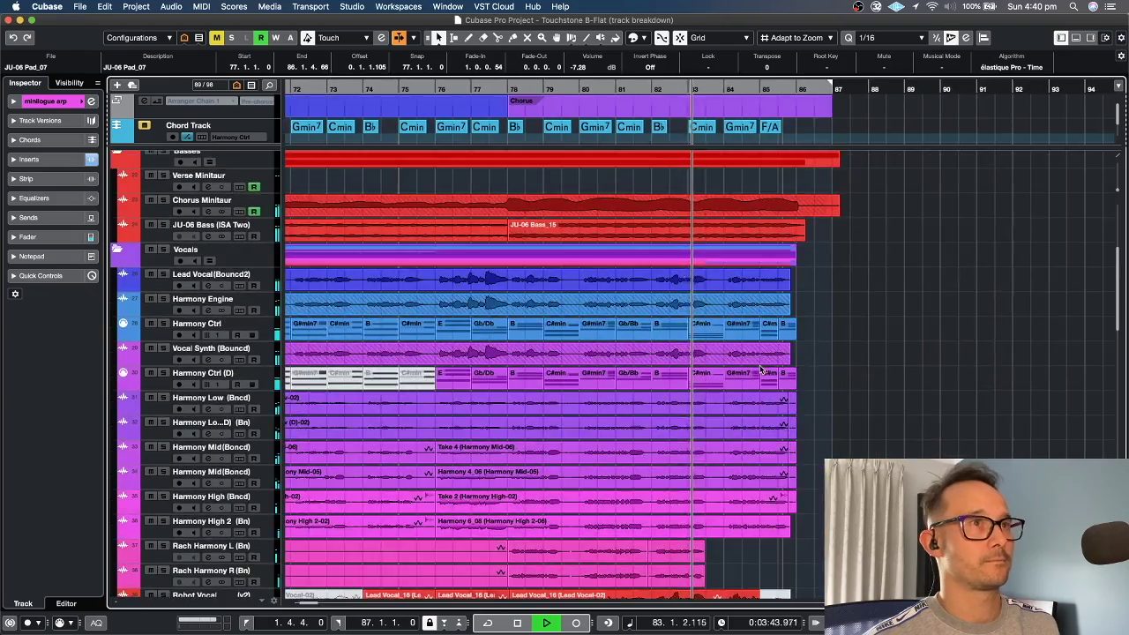
{"action": "scroll", "coordinate": [760, 369], "scroll_direction": "up", "scroll_amount": 4}
{"action": "scroll", "coordinate": [760, 369], "scroll_direction": "right", "scroll_amount": 4}
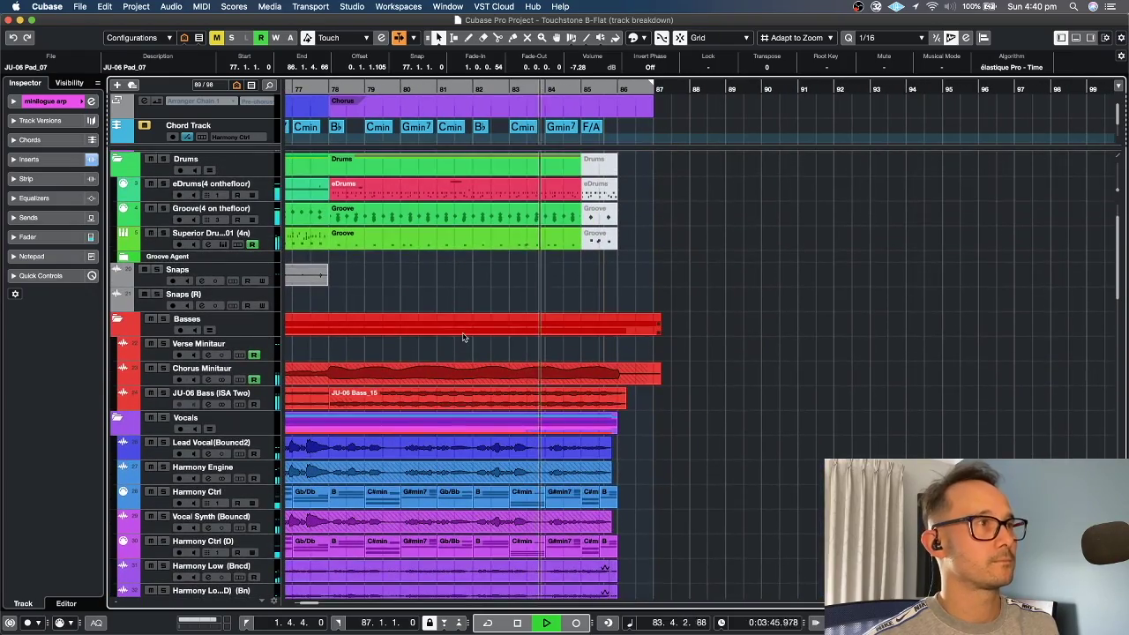
{"action": "scroll", "coordinate": [467, 337], "scroll_direction": "up", "scroll_amount": 1}
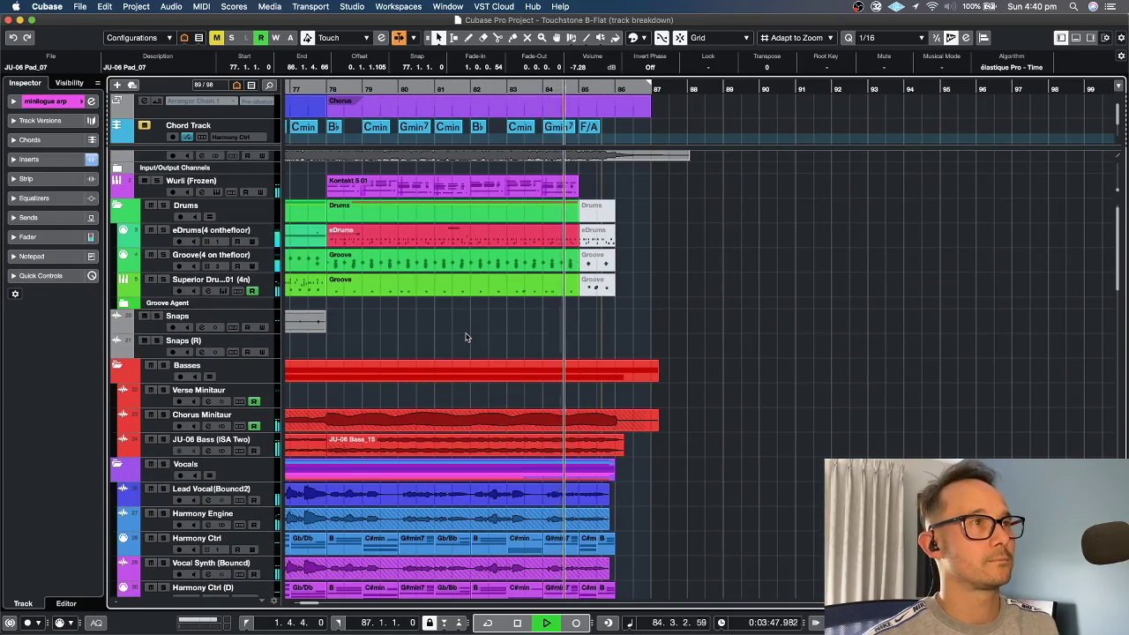
{"action": "scroll", "coordinate": [466, 337], "scroll_direction": "right", "scroll_amount": 3}
{"action": "scroll", "coordinate": [467, 337], "scroll_direction": "up", "scroll_amount": 1}
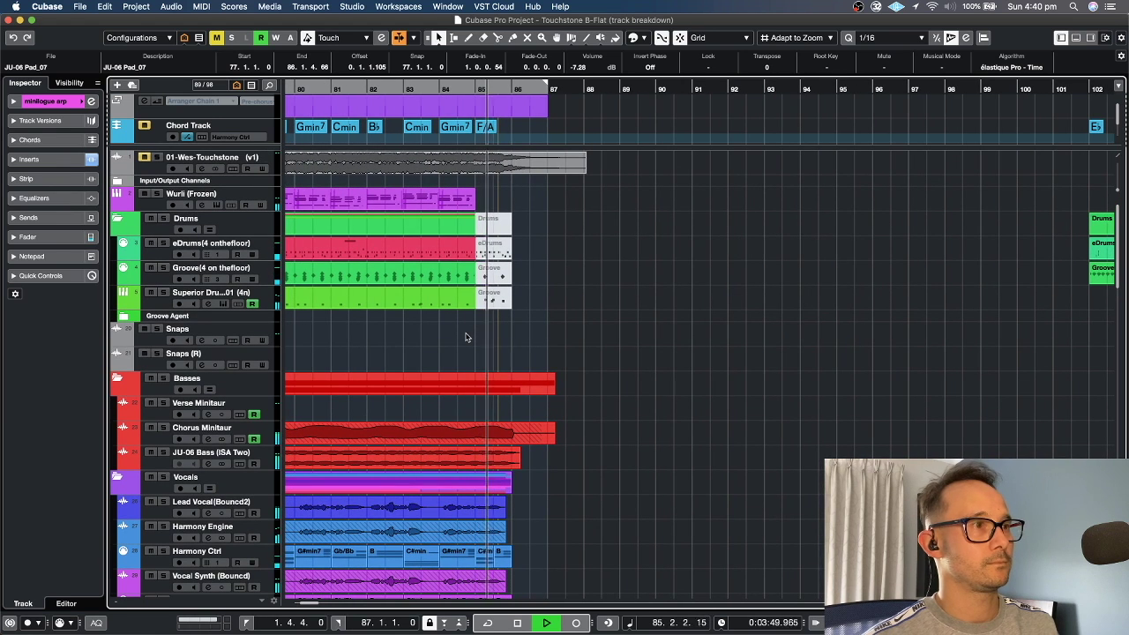